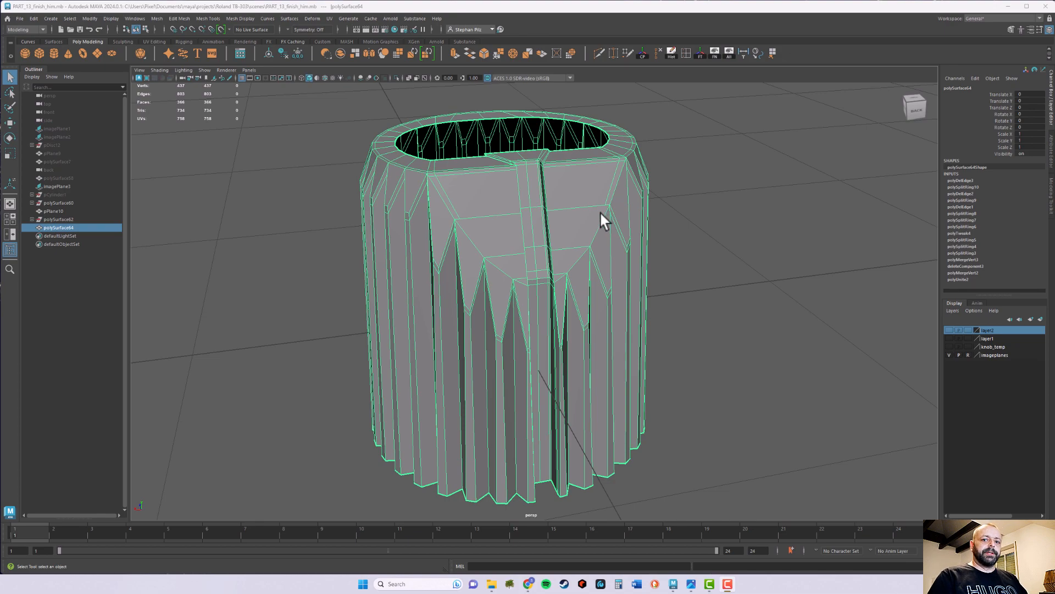
- Fill the knob's open top with a single cap face using the inner border edge loop
alt+drag(513, 195, 493, 210)
alt+right_drag(493, 210, 554, 192)
alt+middle_drag(555, 193, 602, 284)
alt+drag(601, 282, 599, 280)
right_drag(601, 209, 606, 201)
double_click(602, 209)
alt+drag(603, 215, 624, 230)
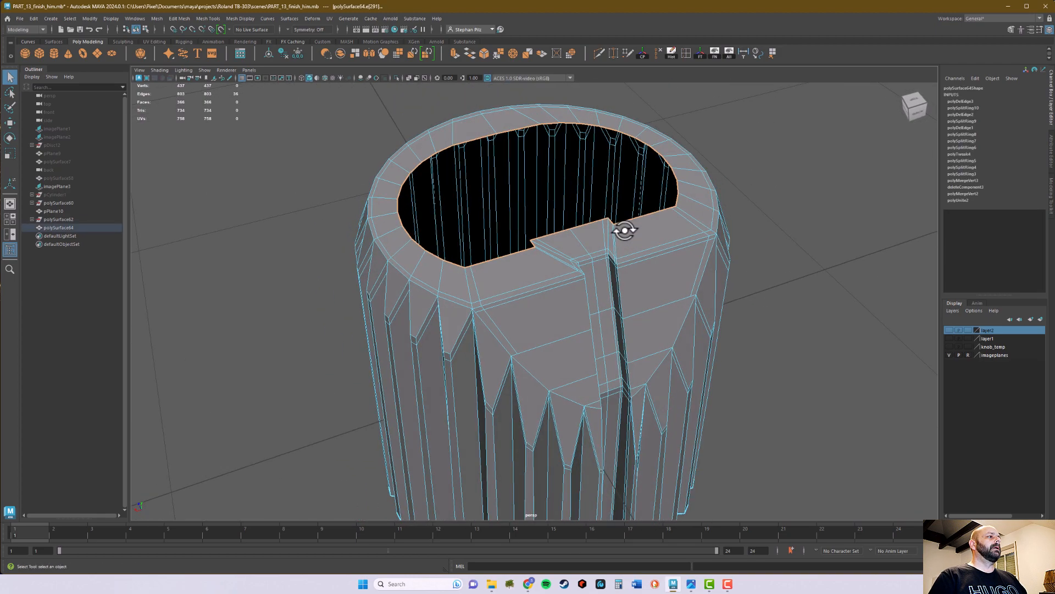
click(157, 19)
click(175, 80)
- Preview the capped knob in smooth mode and examine the shading around the middle of its top surface
alt+drag(484, 195, 523, 198)
right_drag(608, 198, 656, 184)
alt+drag(695, 223, 736, 250)
key(3)
click(813, 311)
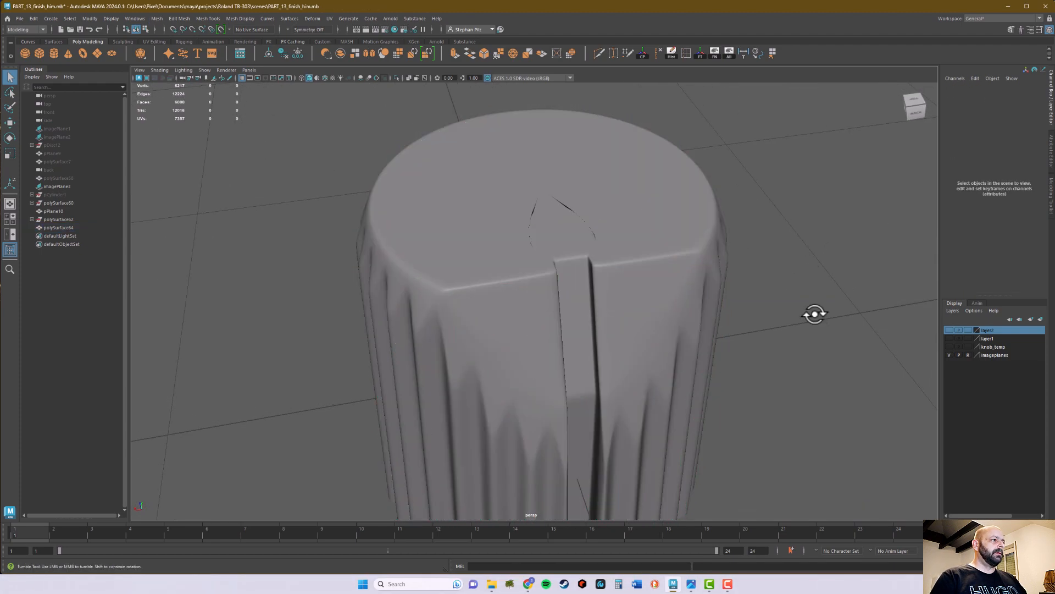
alt+drag(819, 313, 807, 313)
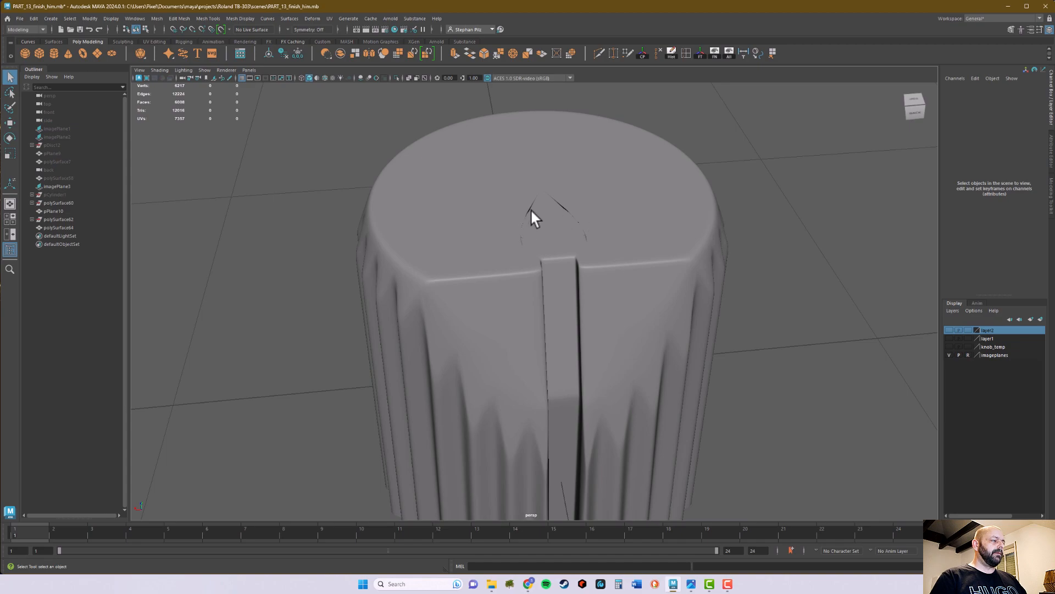
click(568, 205)
key(1)
- Extrude the large cap face on top of the knob
alt+drag(583, 217, 513, 255)
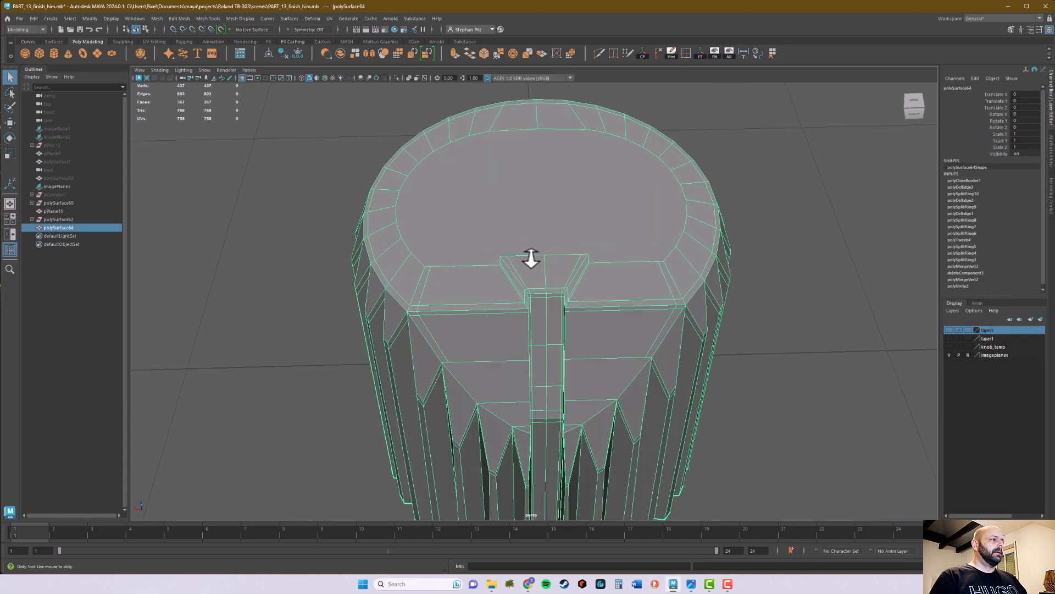
scroll(549, 196, up, 2)
right_drag(550, 186, 554, 203)
click(550, 188)
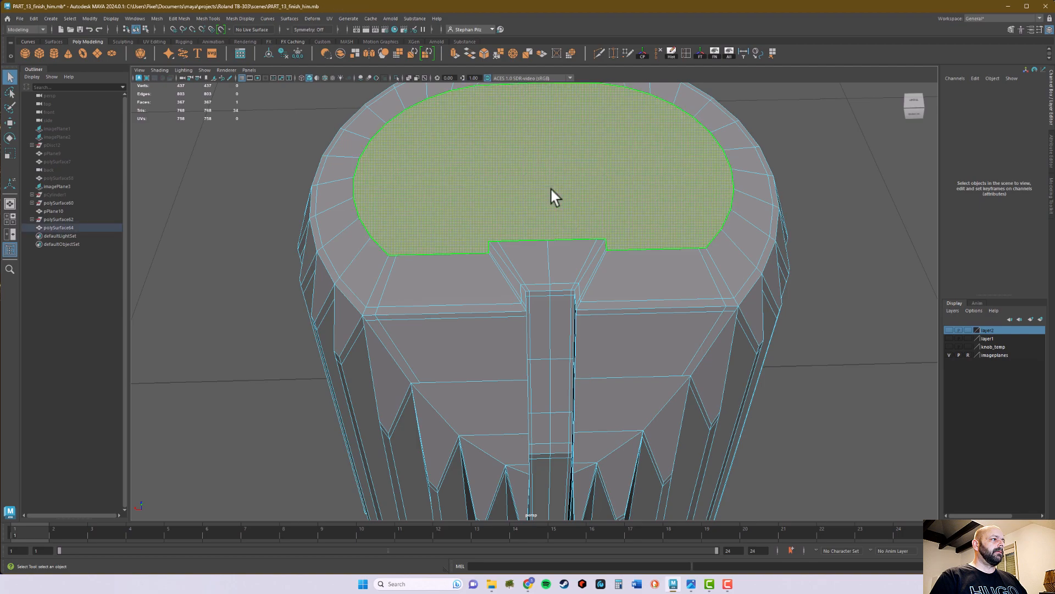
scroll(548, 192, down, 3)
alt+drag(548, 201, 566, 210)
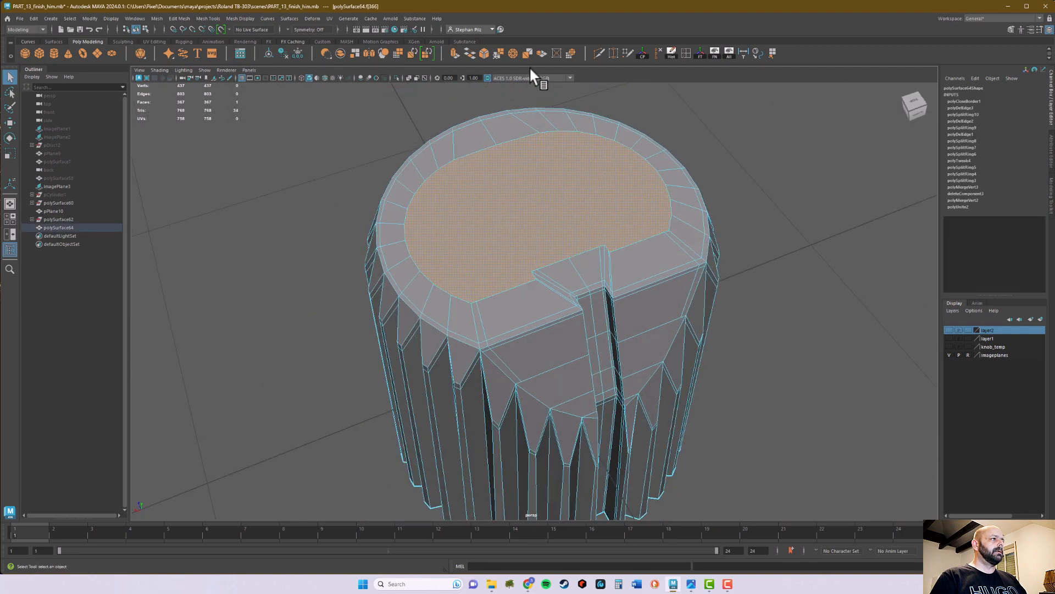
click(455, 52)
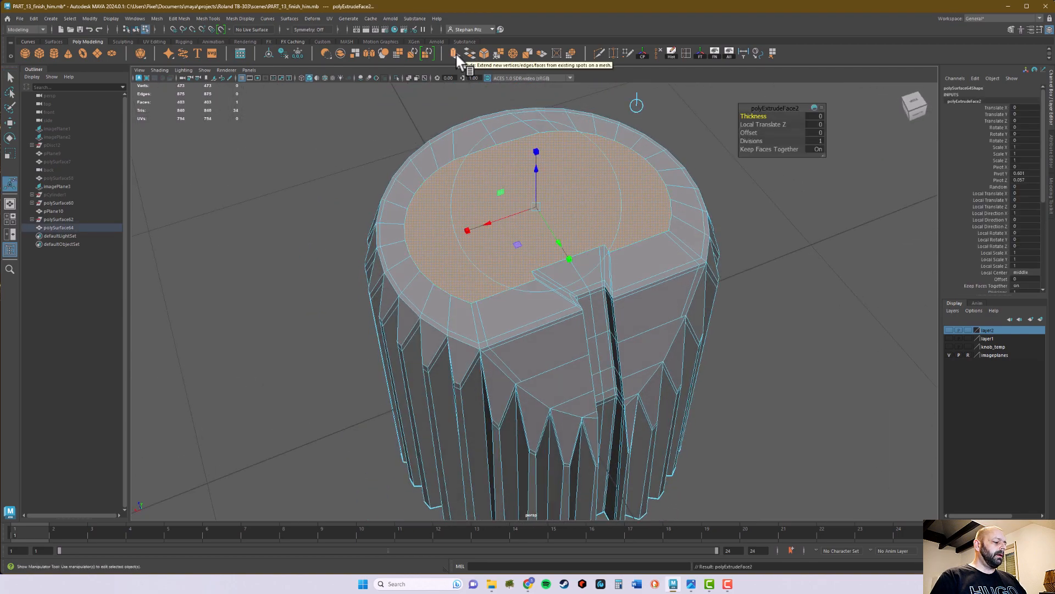
- Try scaling the extruded cap face inward along its length and depth to form an even border
key(r)
alt+drag(592, 205, 645, 202)
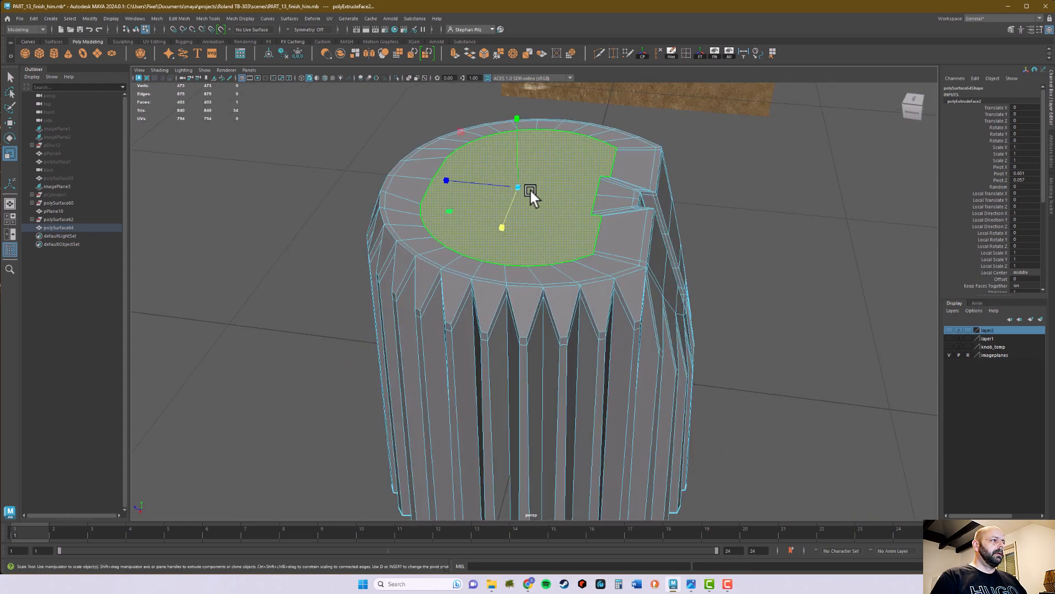
mouse_move(515, 186)
mouse_down()
mouse_move(494, 190)
mouse_move(539, 202)
mouse_move(529, 184)
mouse_up()
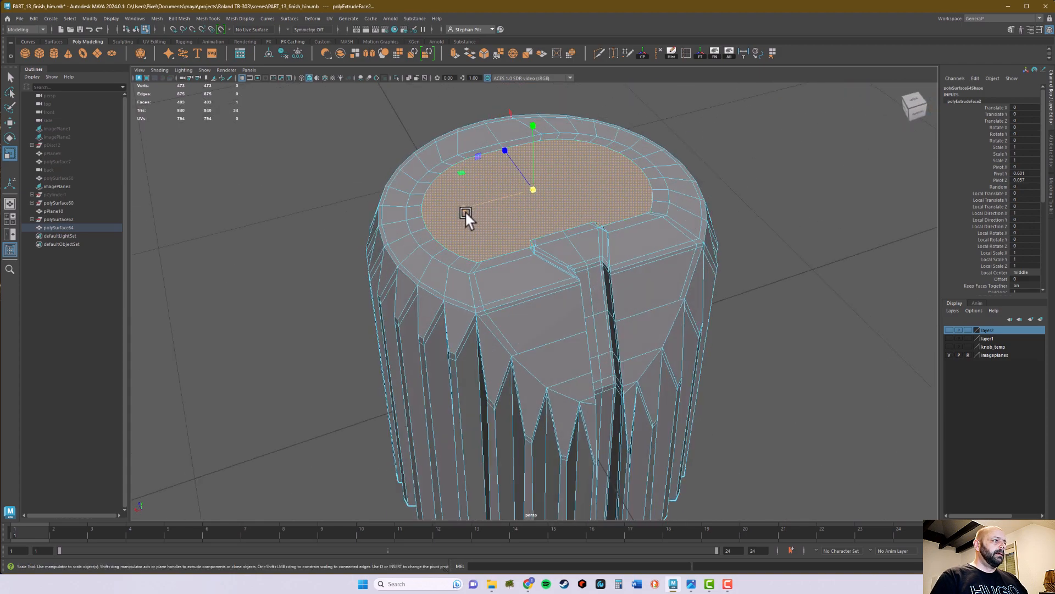
drag(463, 208, 457, 212)
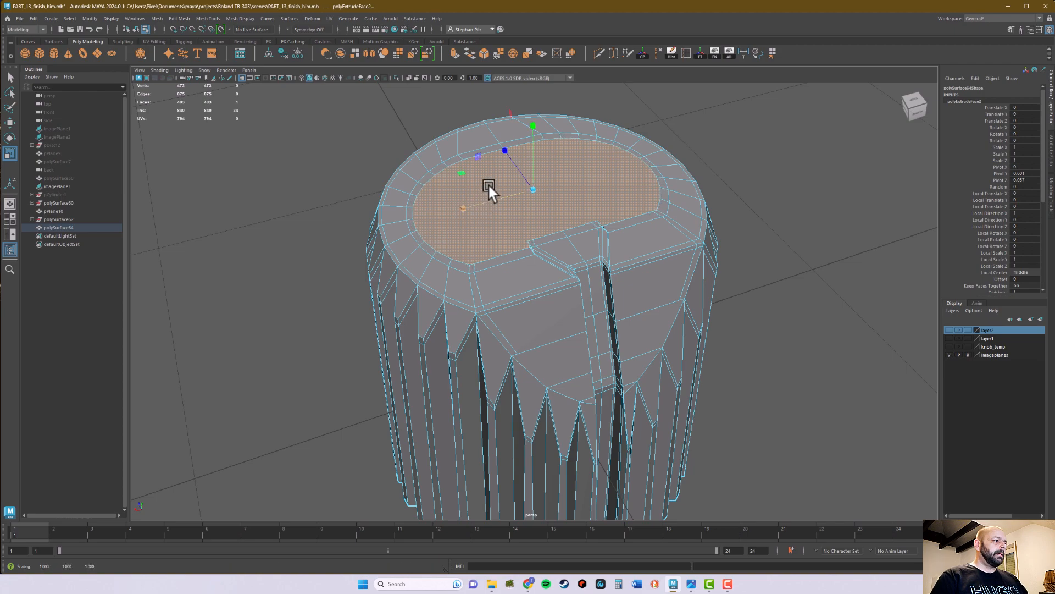
drag(502, 147, 508, 159)
drag(473, 206, 469, 207)
alt+drag(526, 233, 572, 238)
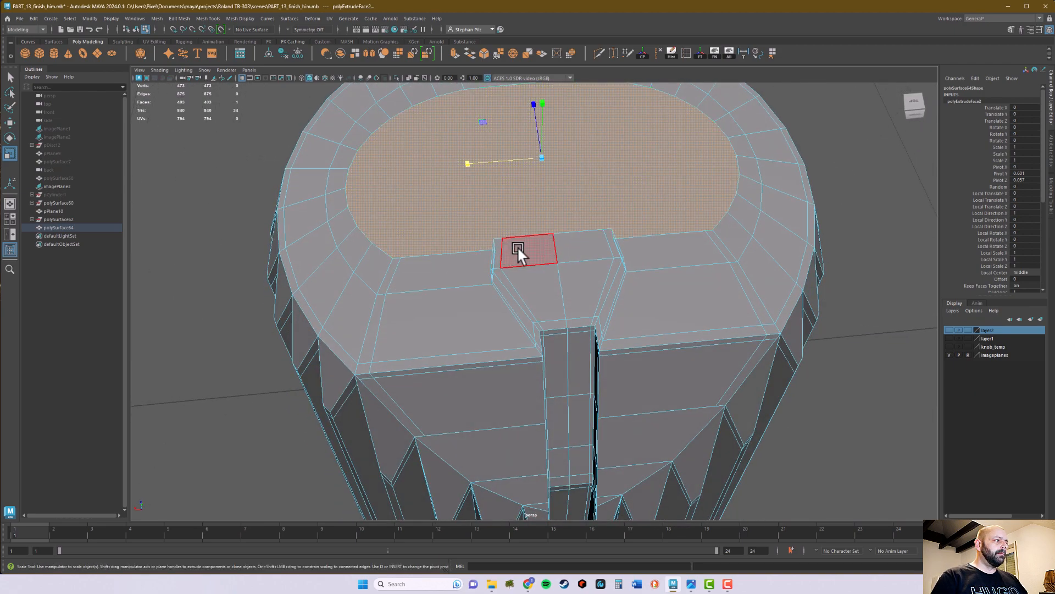
- Undo the cap face's scaling and extrusion, and delete the cap face to reopen the knob's top
key(ctrl+z)
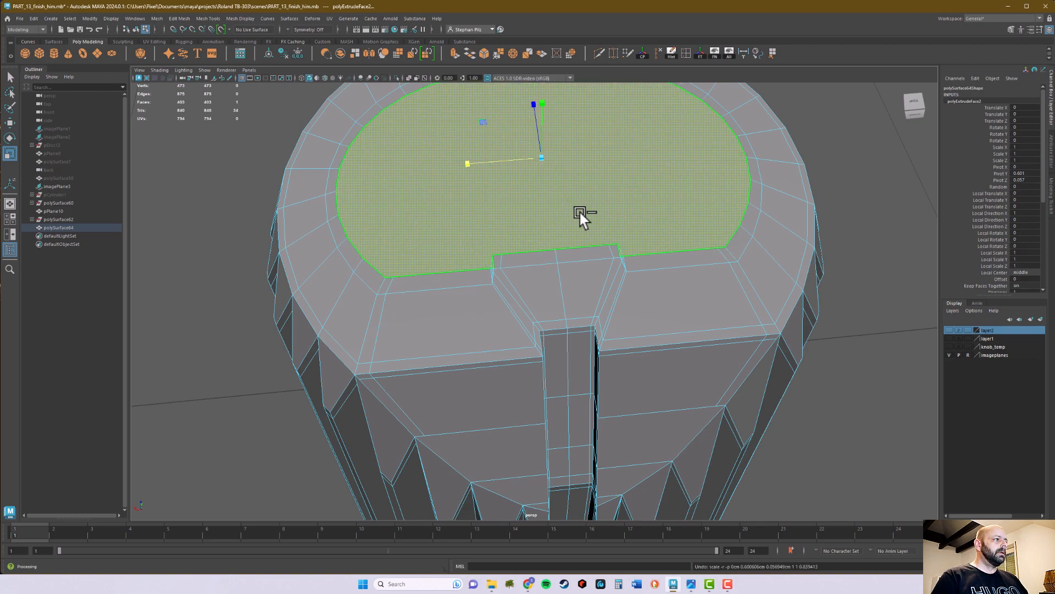
key(ctrl+z)
key(ctrl+z)
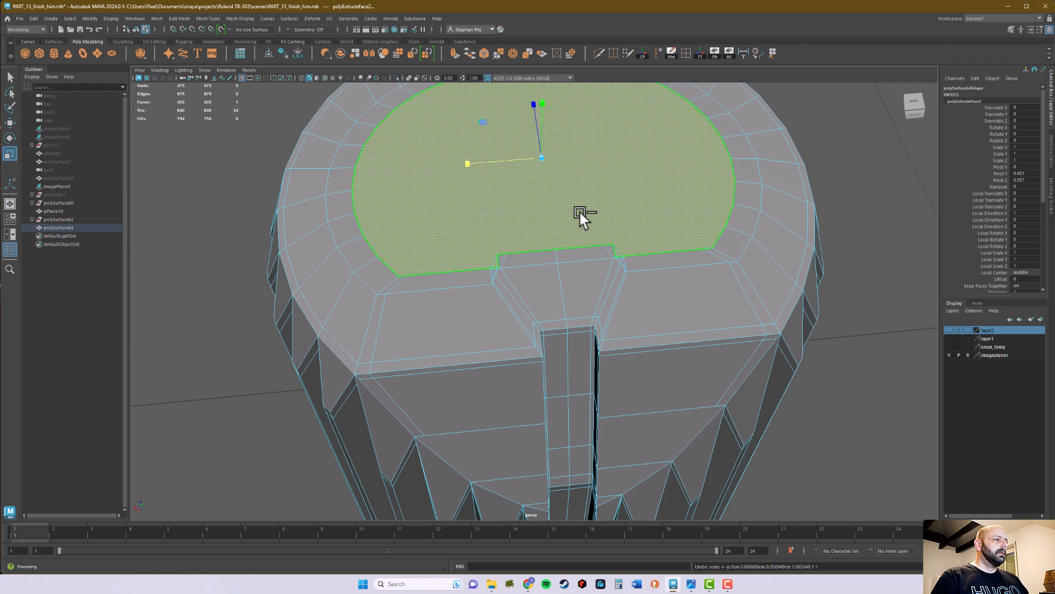
key(ctrl+z)
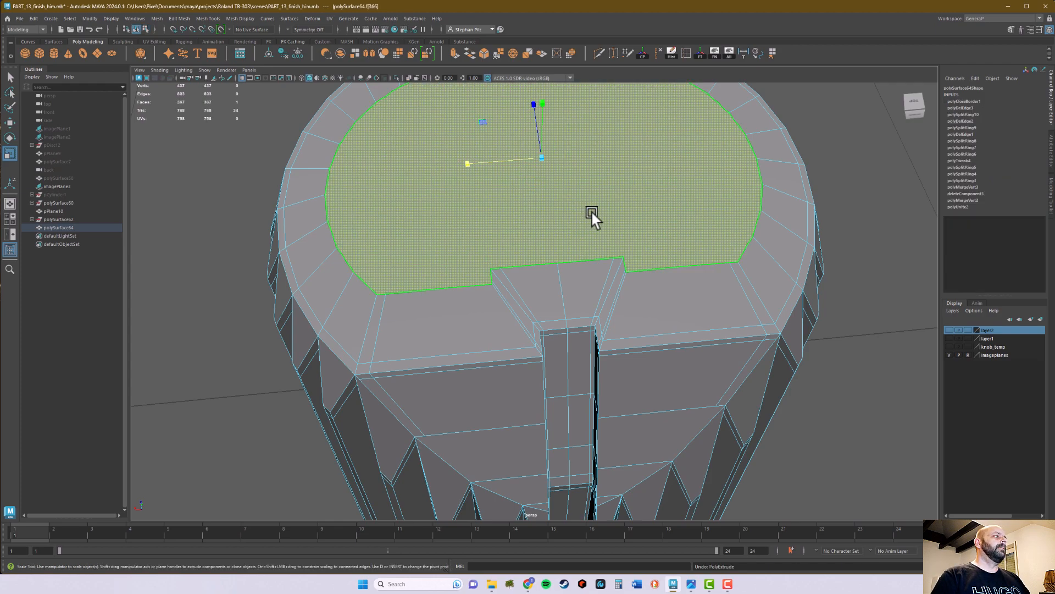
key(q)
alt+drag(632, 223, 575, 213)
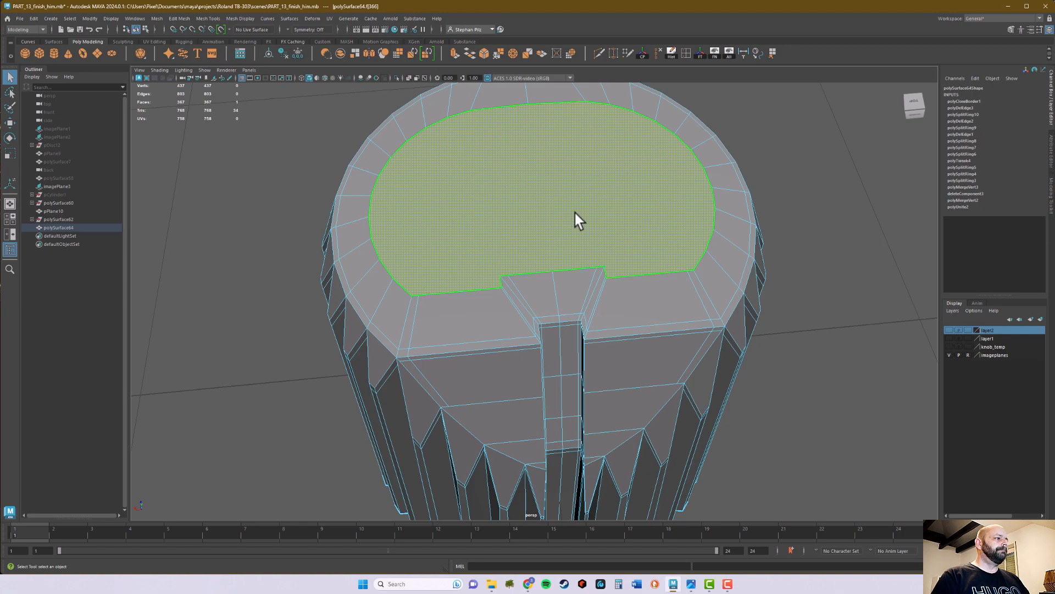
key(Delete)
- Extrude the opening's border edge loop inward with a Local Translate Y of about 0.016 to add a narrow rim
mouse_move(696, 149)
right_down()
mouse_move(697, 132)
mouse_move(684, 138)
right_up()
double_click(684, 138)
alt+drag(683, 138, 818, 197)
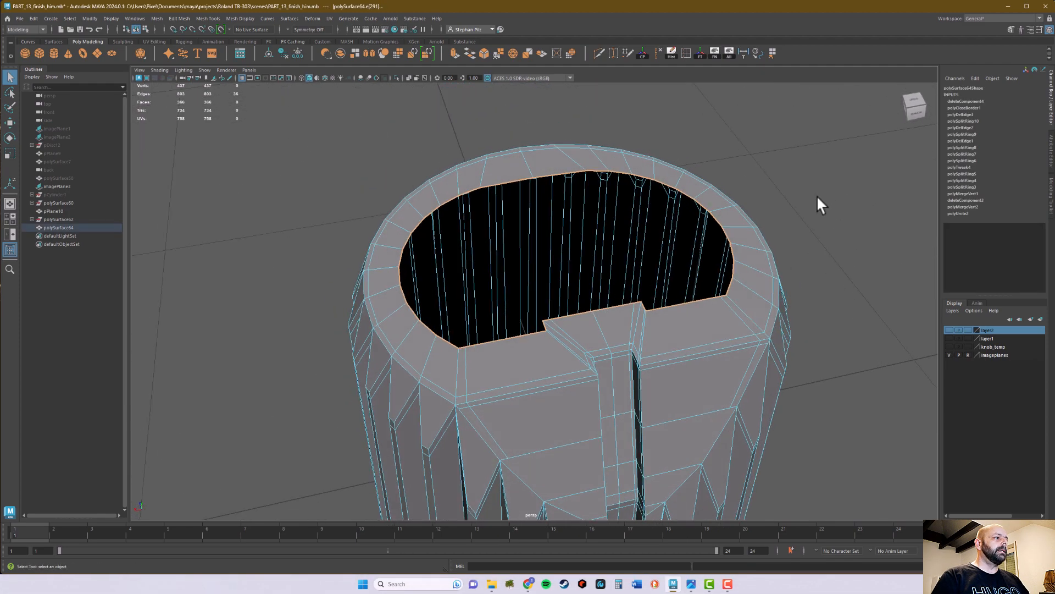
click(452, 53)
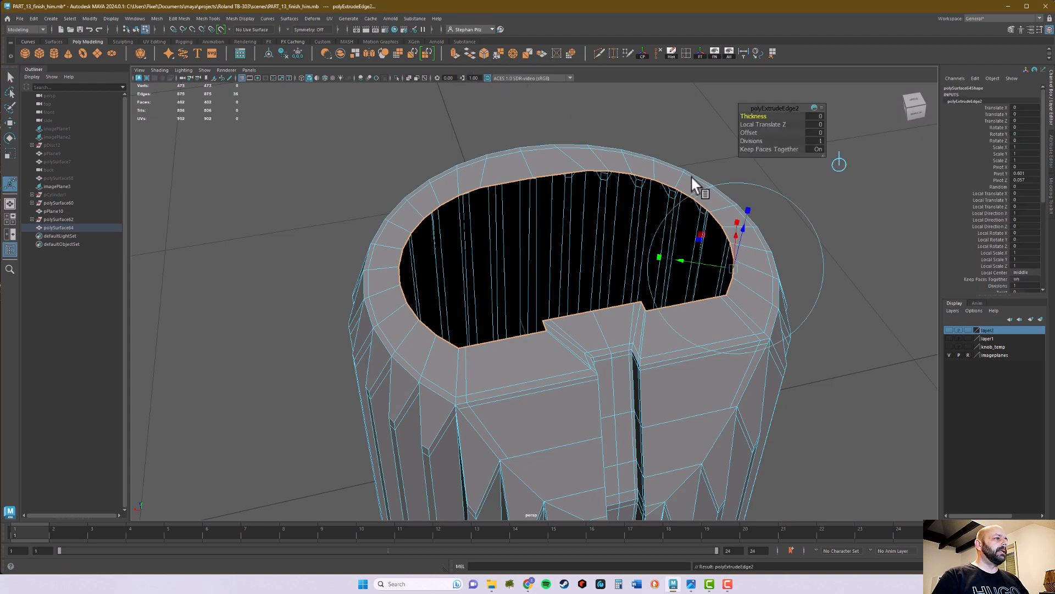
alt+drag(680, 169, 645, 170)
alt+middle_drag(645, 170, 556, 184)
alt+right_drag(556, 184, 606, 203)
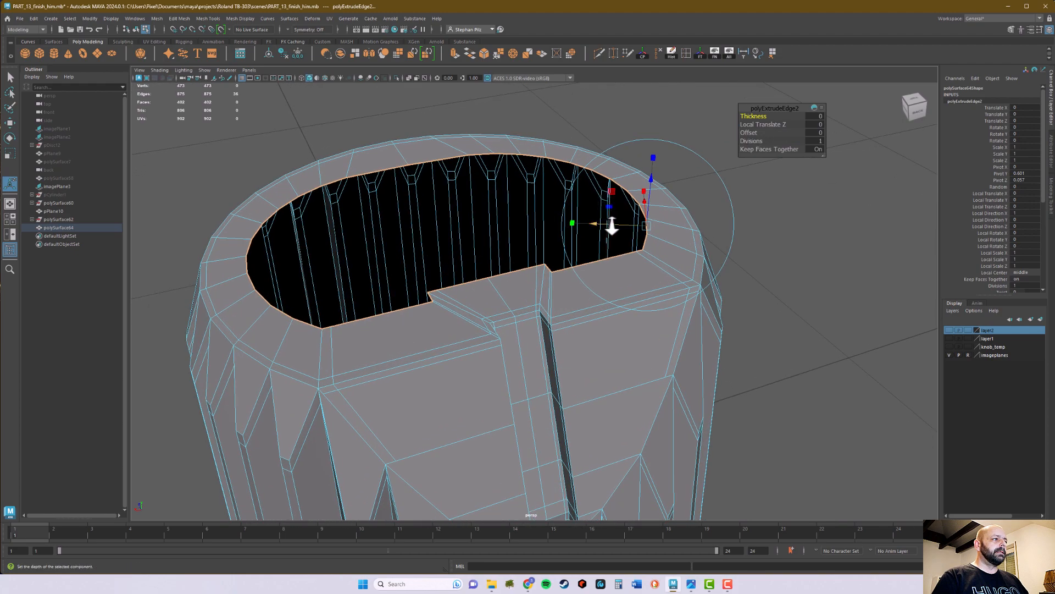
drag(620, 227, 495, 260)
alt+middle_drag(495, 261, 495, 274)
alt+right_drag(509, 309, 592, 350)
alt+middle_drag(507, 359, 619, 318)
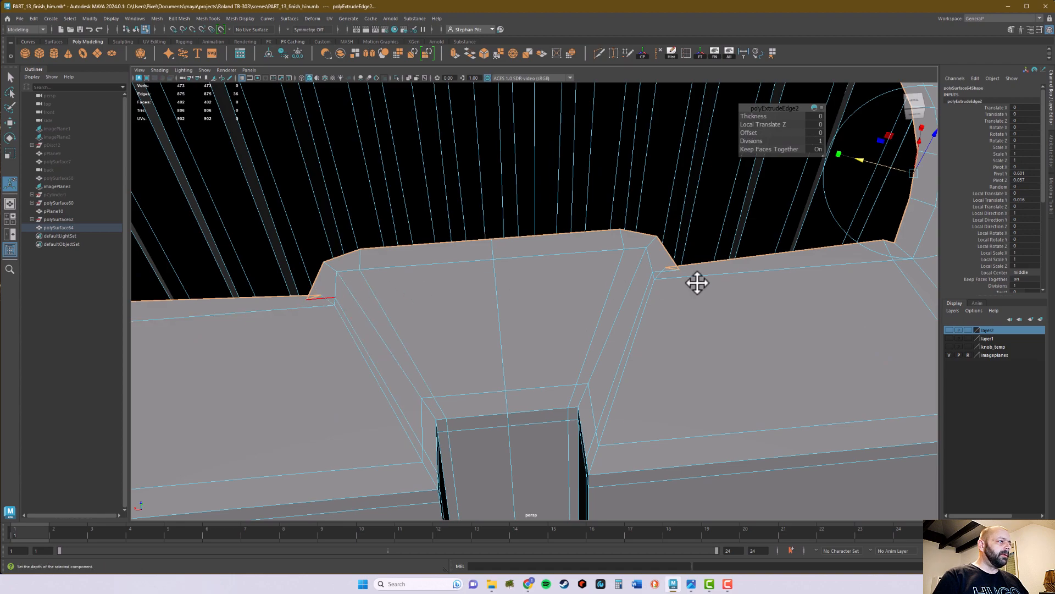
key(q)
- Adjust the first pair of overlapping new rim vertices beside the notch and scale them apart along the straight edge
right_drag(704, 263, 667, 265)
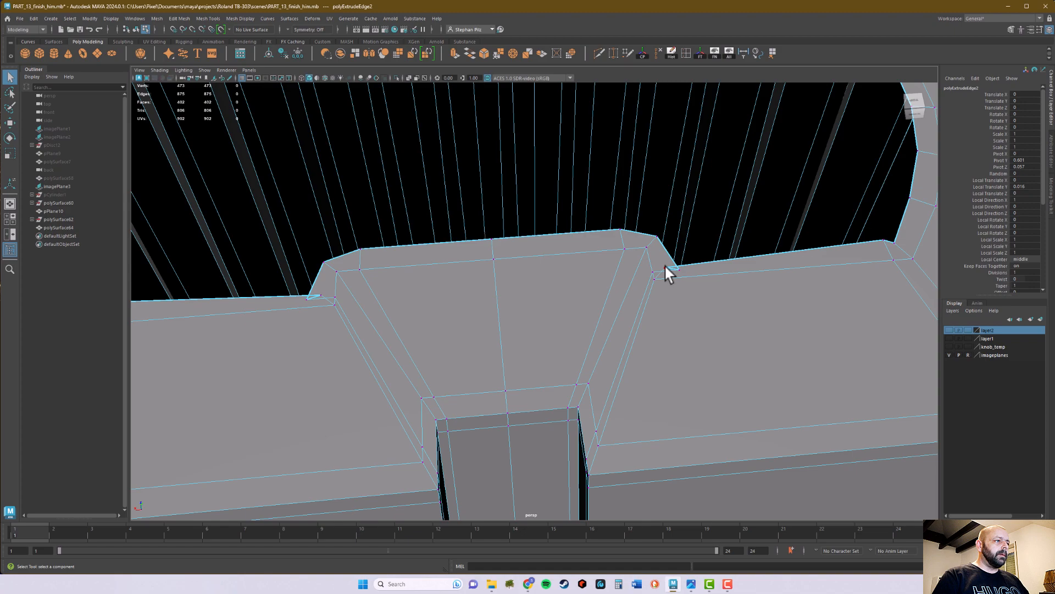
click(665, 266)
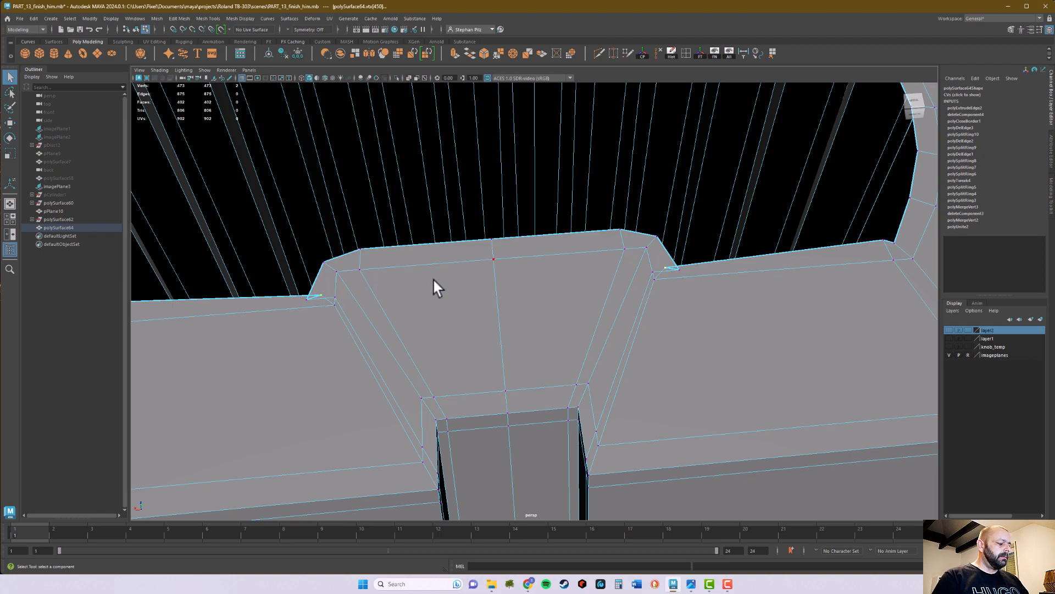
key(w)
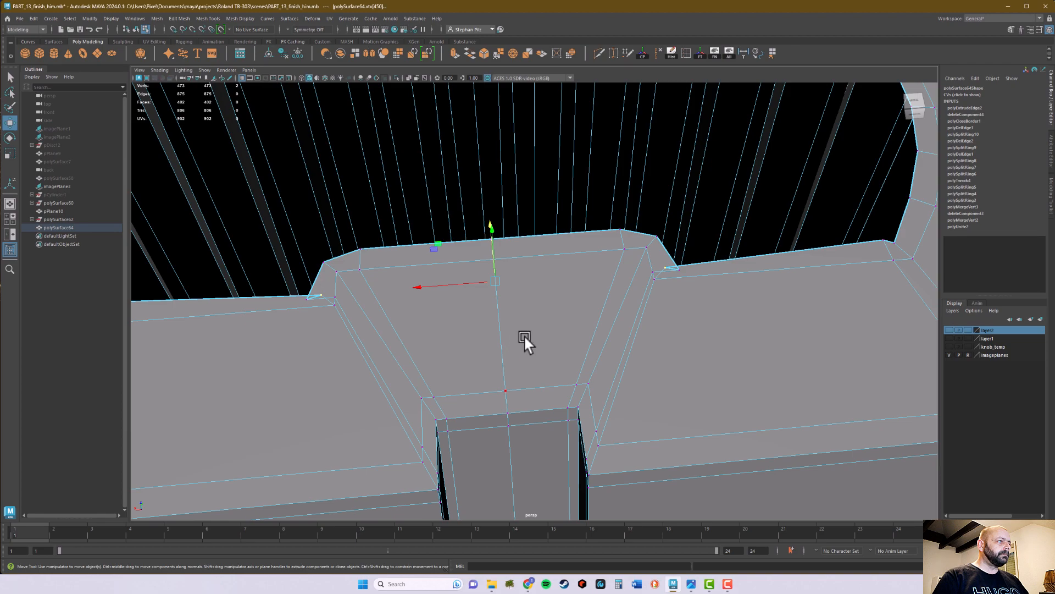
alt+drag(457, 216, 458, 240)
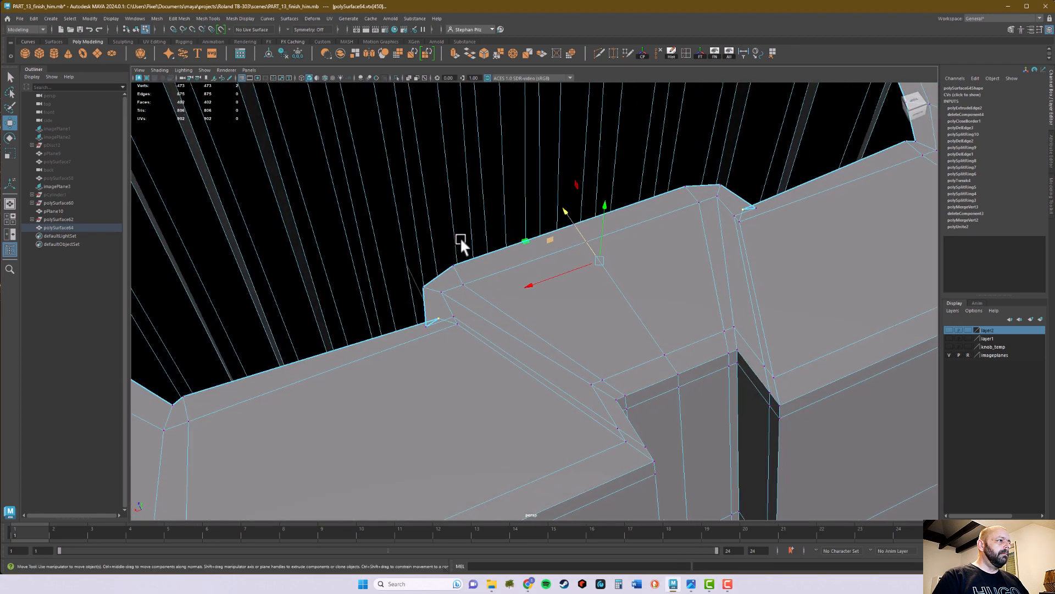
drag(568, 214, 556, 212)
key(r)
drag(525, 273, 476, 295)
- Move the second pair of new rim vertices beside the notch toward the opening and scale them slightly apart
click(425, 325)
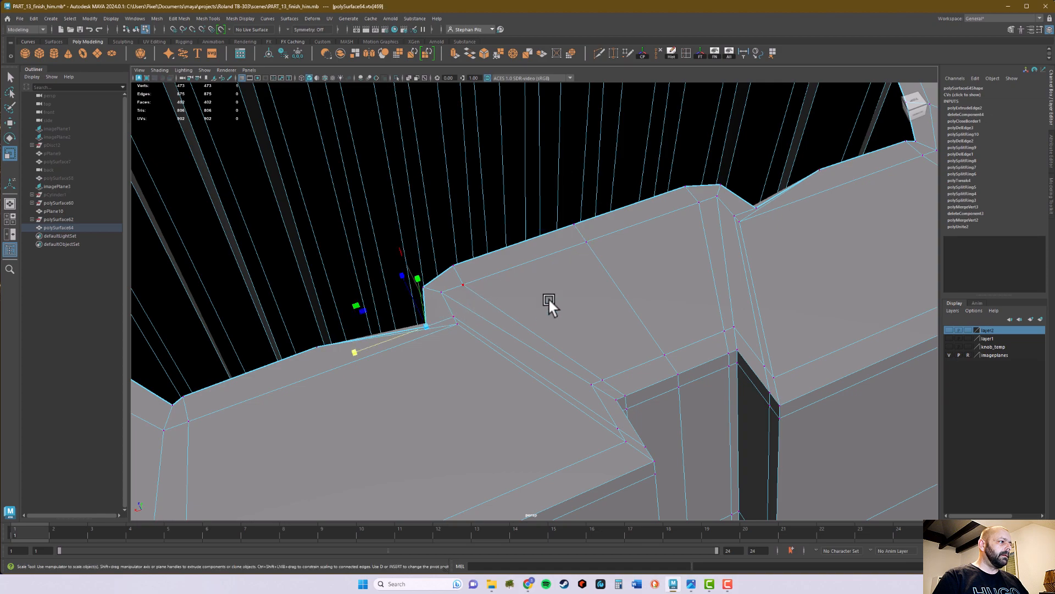
shift+click(756, 207)
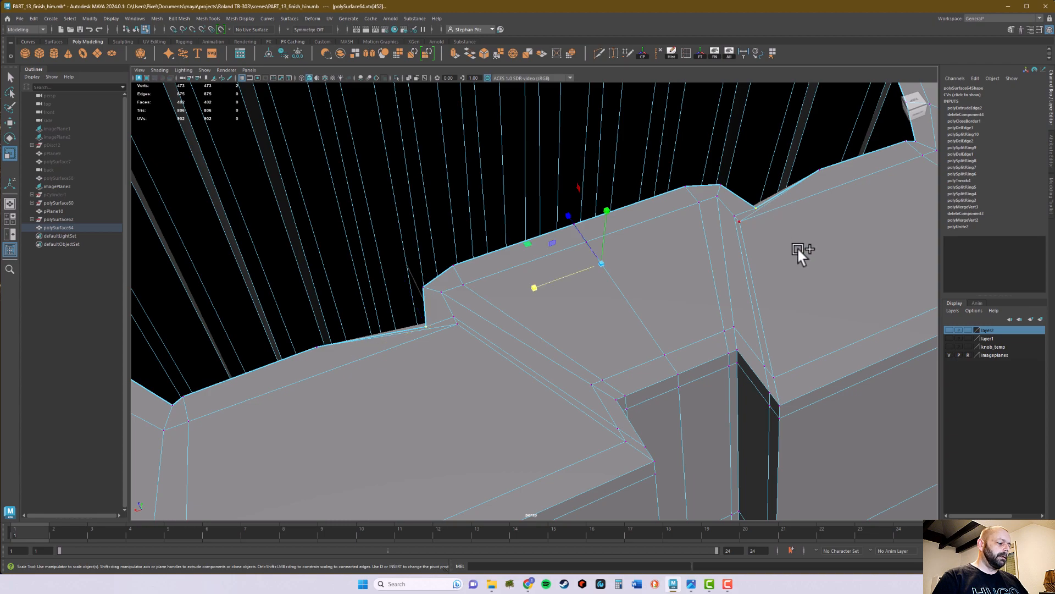
key(w)
drag(572, 219, 550, 203)
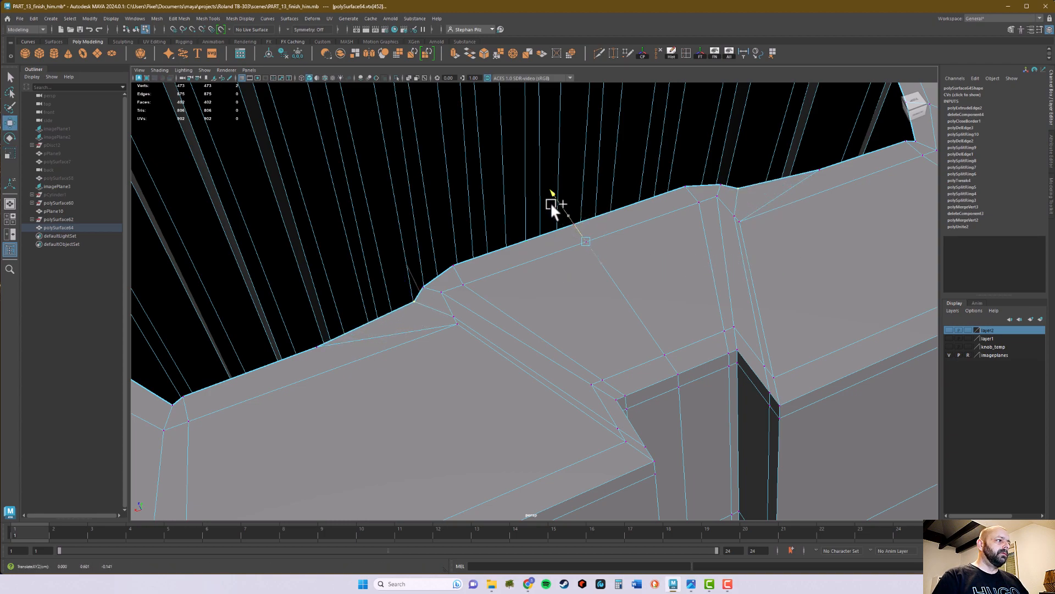
key(r)
drag(515, 266, 506, 266)
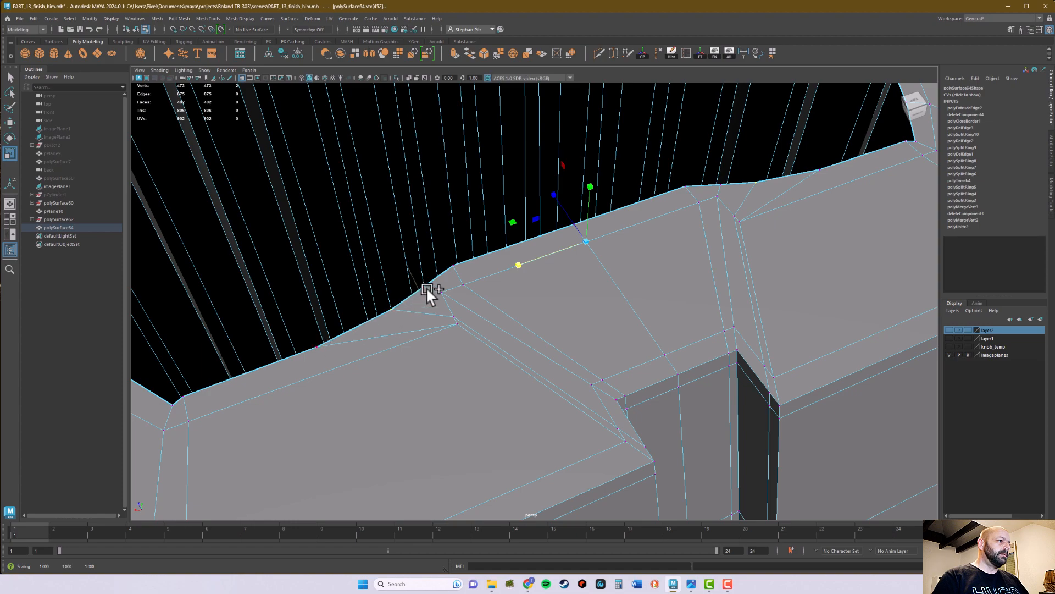
- Move the pair of rim vertices at the notch's outer corners slightly toward the opening
key(q)
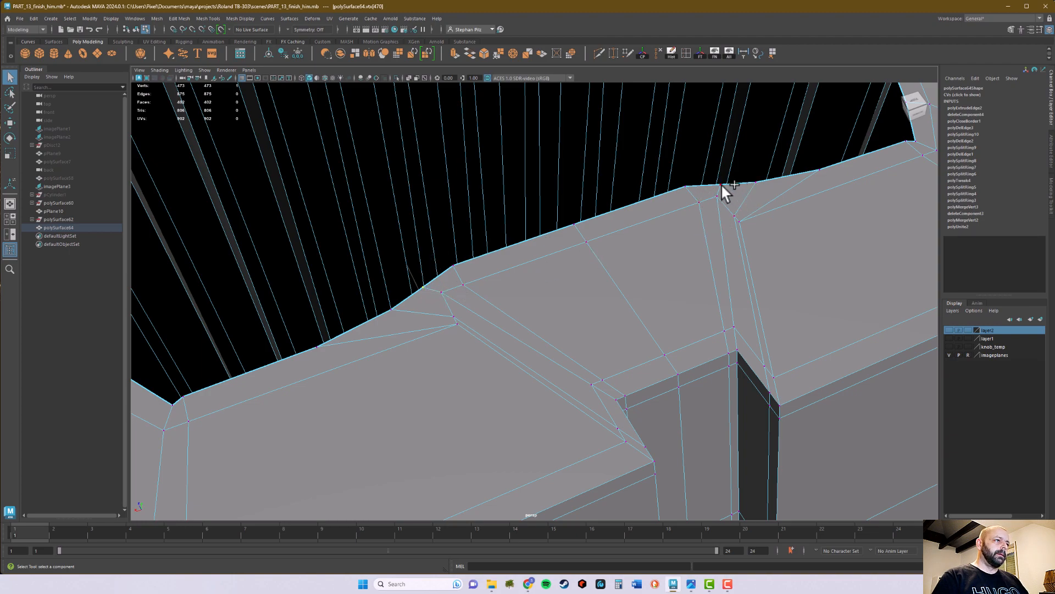
key(w)
drag(559, 199, 552, 189)
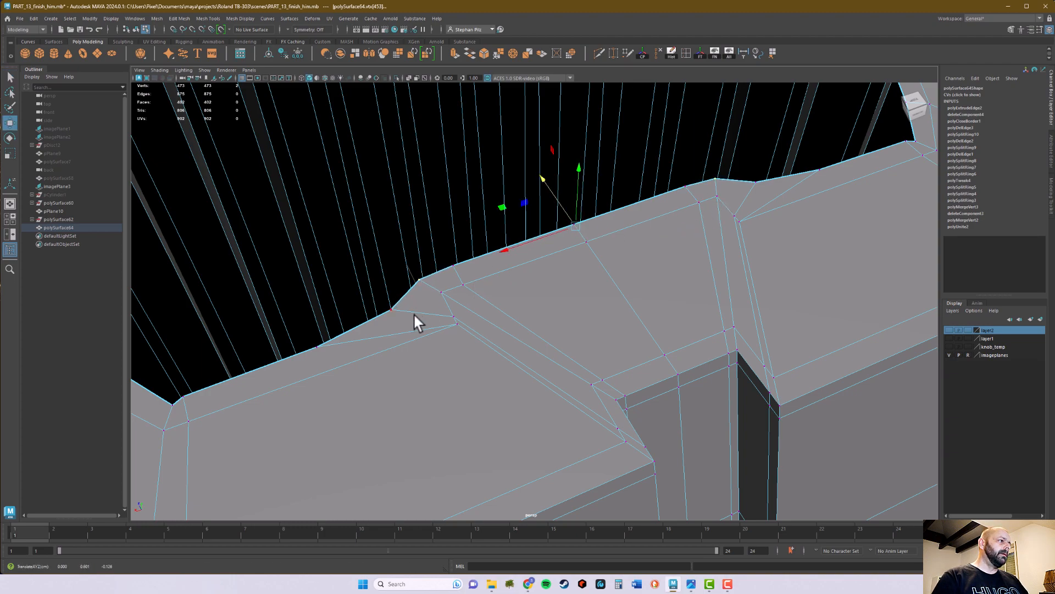
scroll(473, 298, down, 4)
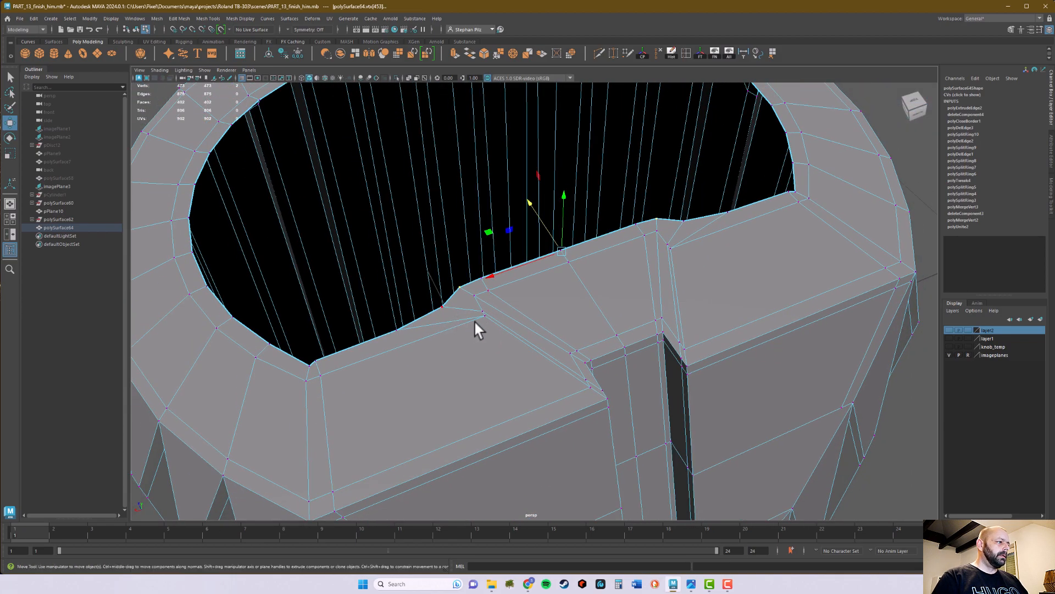
- Preview the knob in smooth mode and examine the shading of the rim and the notch's corners from several angles
key(q)
right_drag(527, 310, 567, 299)
alt+drag(594, 317, 506, 315)
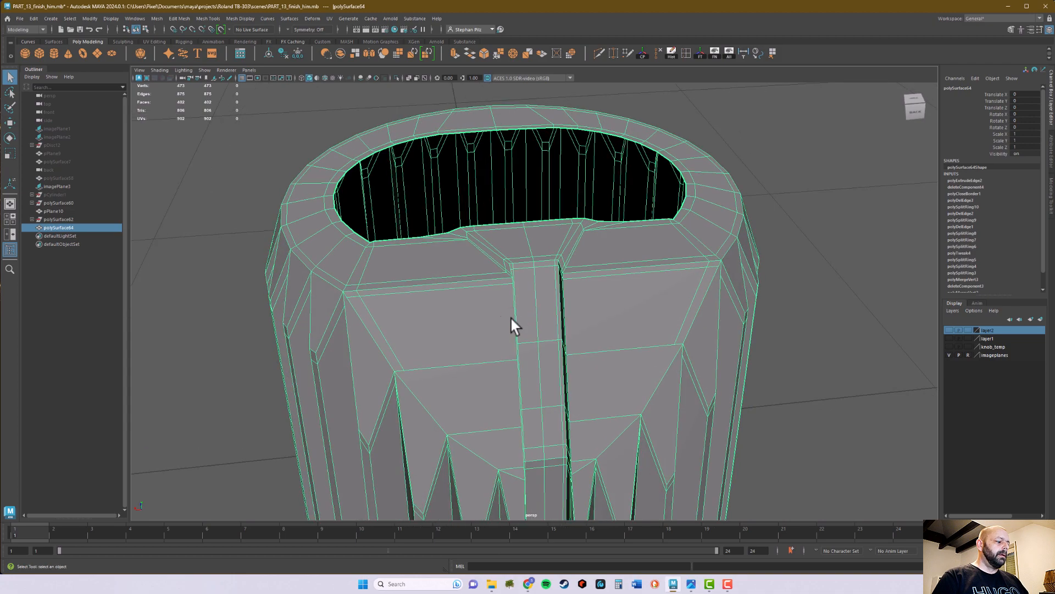
key(3)
click(825, 310)
alt+drag(824, 311, 565, 396)
alt+right_drag(565, 395, 699, 308)
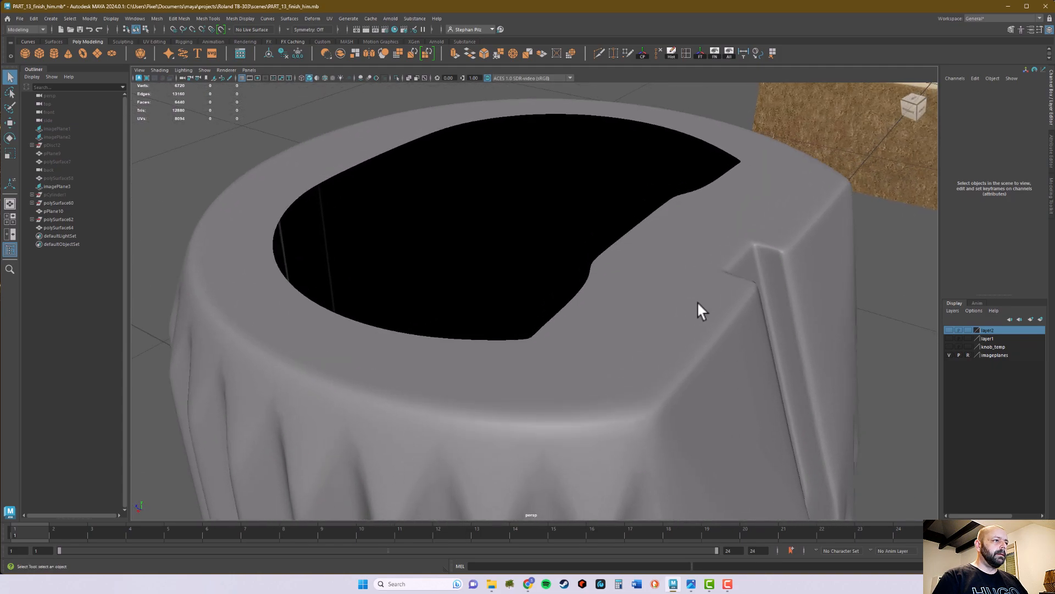
alt+middle_drag(699, 308, 568, 325)
alt+right_drag(568, 324, 709, 324)
alt+middle_drag(318, 308, 464, 333)
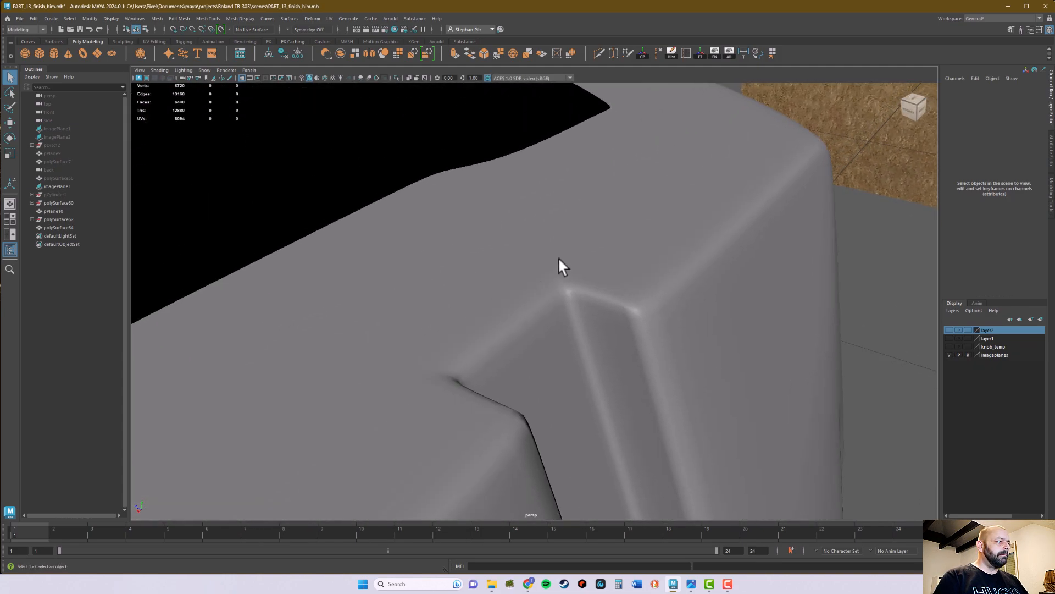
alt+drag(538, 288, 518, 282)
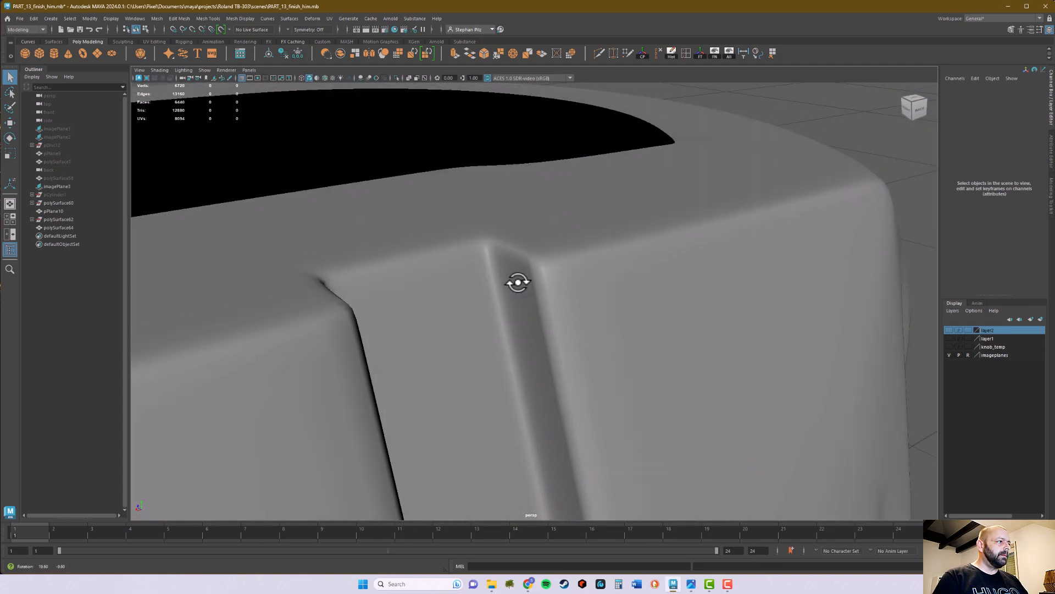
- Leave the smooth preview and scale the outer pair of rim vertices beside the notch farther apart along the straight edge
click(596, 262)
key(1)
alt+drag(596, 263, 637, 314)
alt+right_drag(636, 314, 458, 319)
alt+drag(458, 319, 500, 343)
alt+right_drag(501, 343, 525, 270)
alt+right_drag(383, 294, 514, 247)
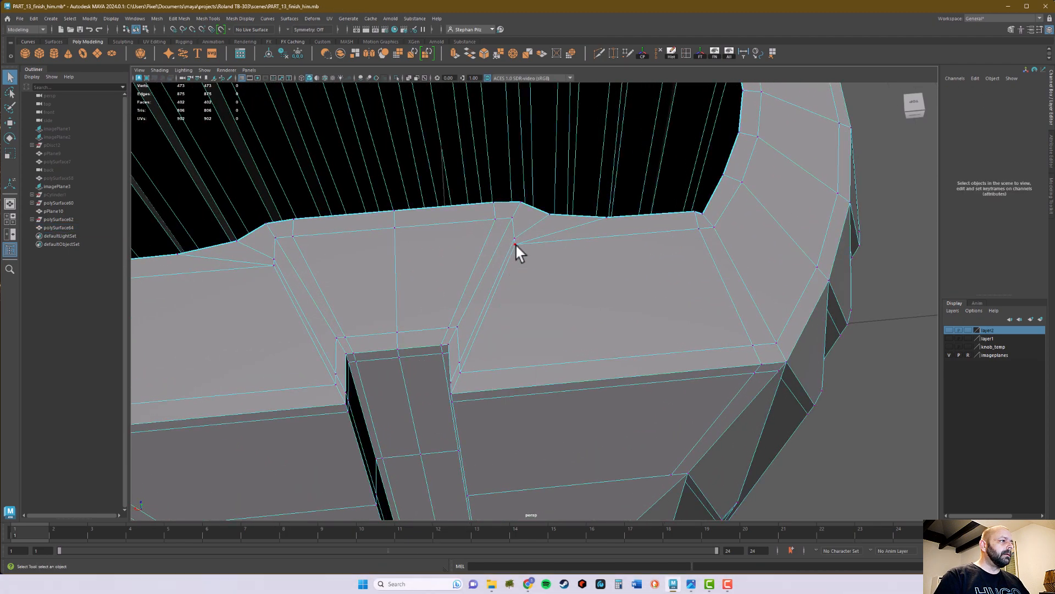
click(515, 246)
alt+drag(516, 280, 437, 279)
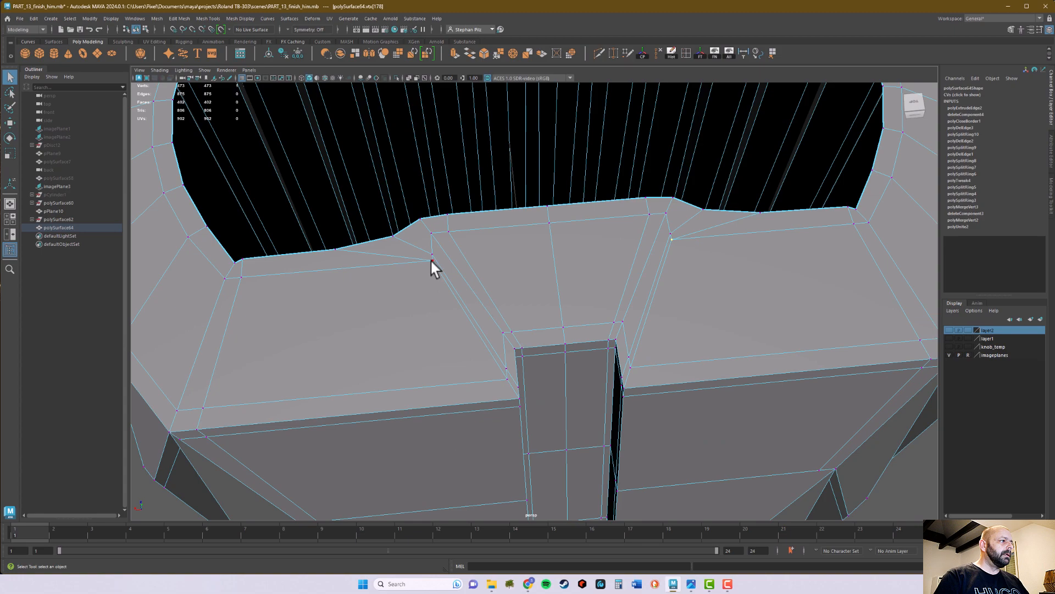
key(r)
drag(478, 255, 443, 259)
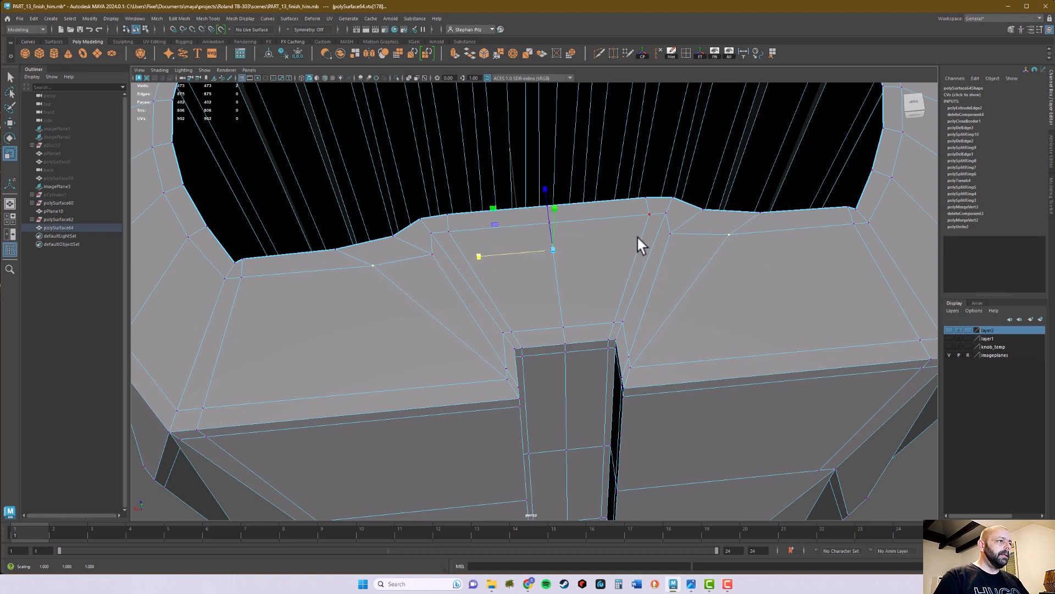
- Scale the remaining pair of vertices at the notch's flared corners slightly apart along the straight edge
click(670, 233)
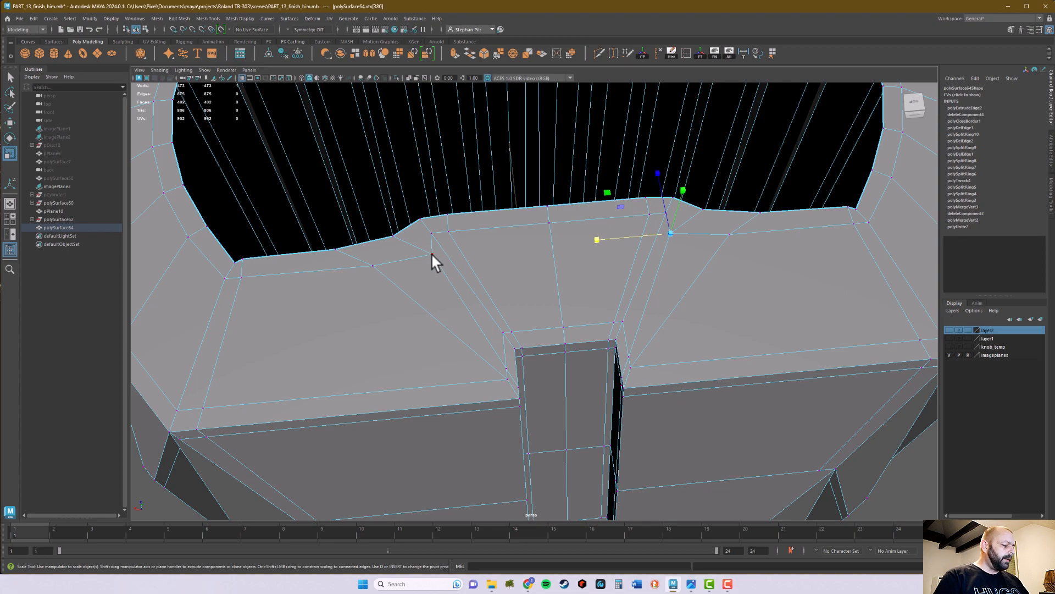
shift+click(432, 254)
drag(477, 247, 467, 248)
key(q)
- Preview the knob in smooth mode and examine the shading around the notch and rim
right_drag(513, 263, 543, 252)
key(f)
key(3)
click(734, 345)
alt+drag(785, 381, 583, 310)
click(577, 305)
- Return to the unsmoothed mesh, select the border edge loop of the top opening and fill the hole
key(1)
alt+drag(573, 292, 592, 272)
right_drag(629, 258, 635, 232)
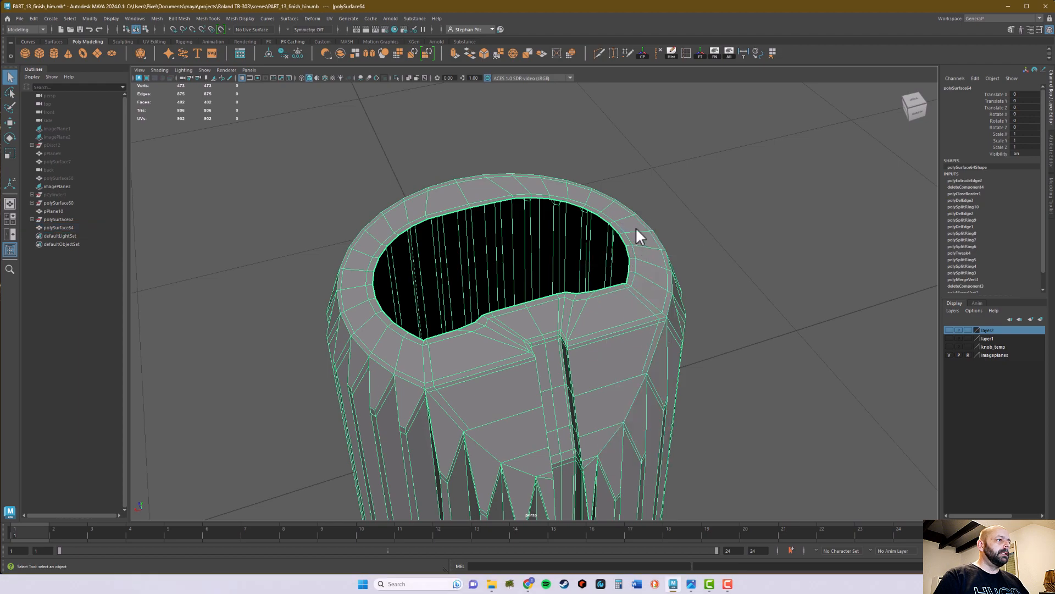
double_click(624, 241)
alt+drag(676, 198, 576, 110)
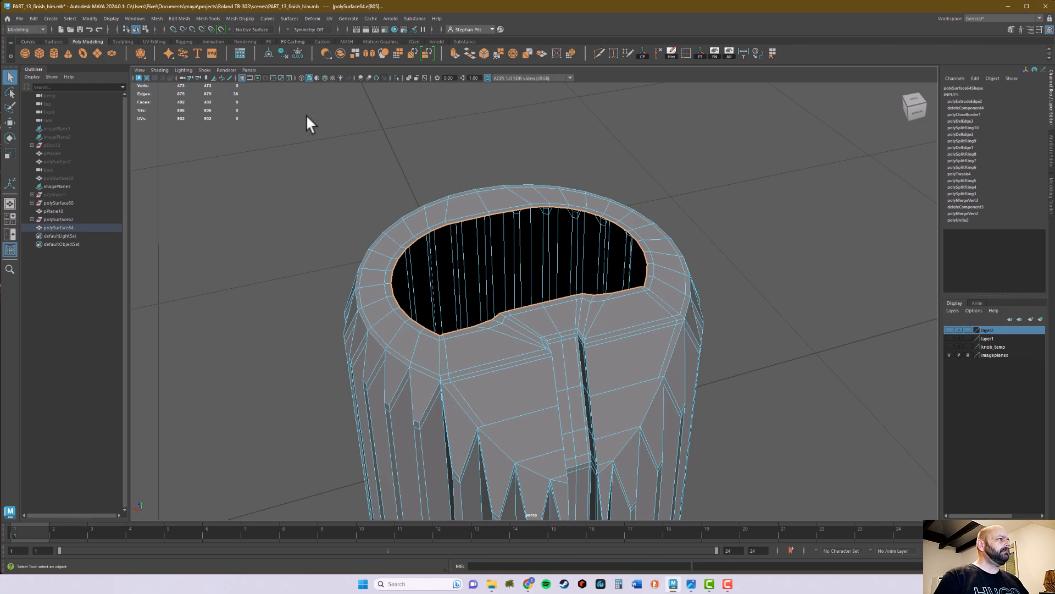
click(156, 18)
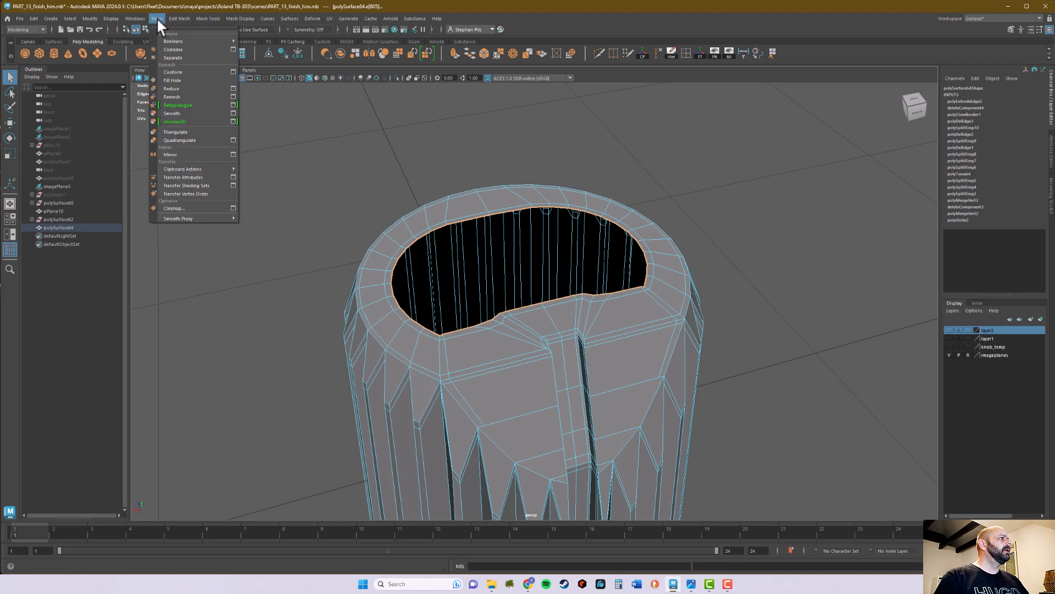
click(172, 81)
- Preview the capped knob in smooth mode and examine the shading of its top and notch from several angles
right_drag(624, 268, 656, 259)
alt+drag(685, 290, 654, 358)
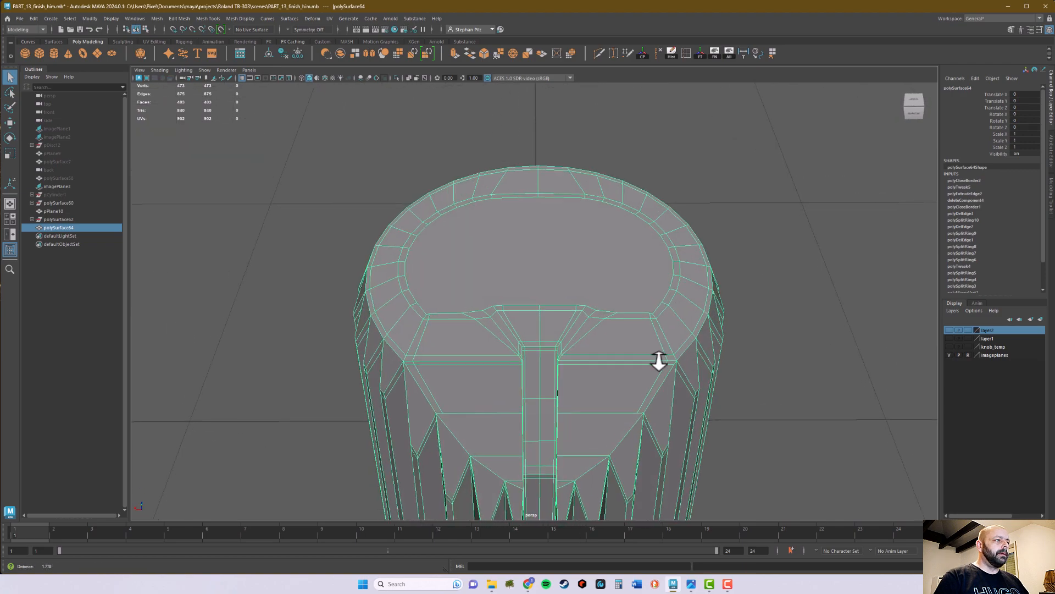
key(3)
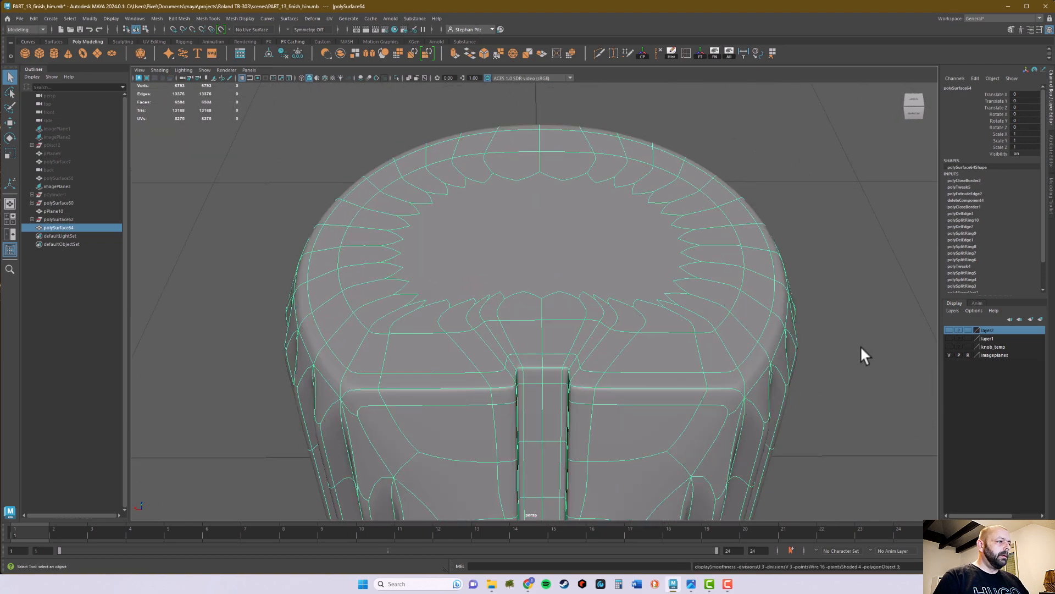
click(877, 314)
alt+drag(865, 386, 522, 424)
click(560, 348)
key(1)
alt+drag(579, 390, 532, 359)
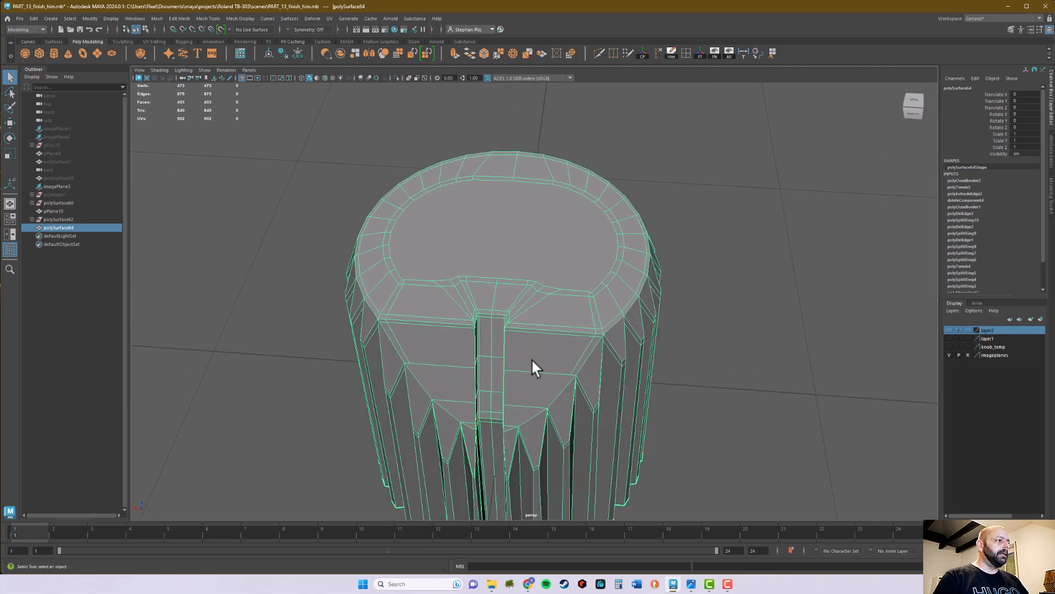
key(3)
click(764, 384)
alt+drag(766, 389, 546, 381)
click(549, 353)
- Turn off the smooth preview and delete the knob's construction history
key(1)
alt+drag(702, 412, 627, 336)
click(671, 54)
alt+middle_drag(654, 353, 679, 332)
alt+right_drag(709, 363, 406, 399)
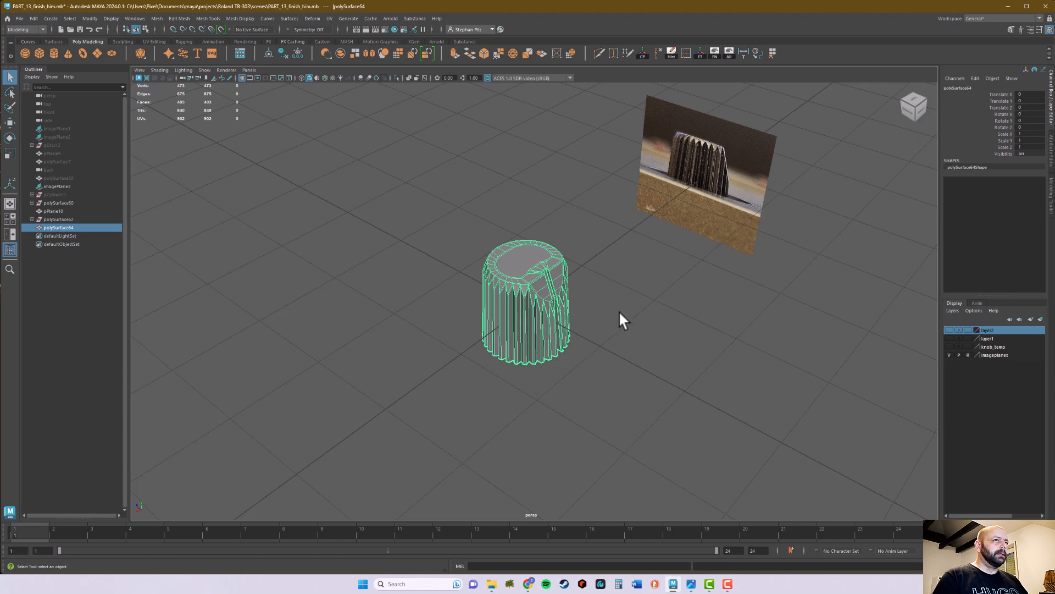
- Create a polygon pipe primitive around the knob at the scene origin
alt+middle_drag(556, 356, 570, 327)
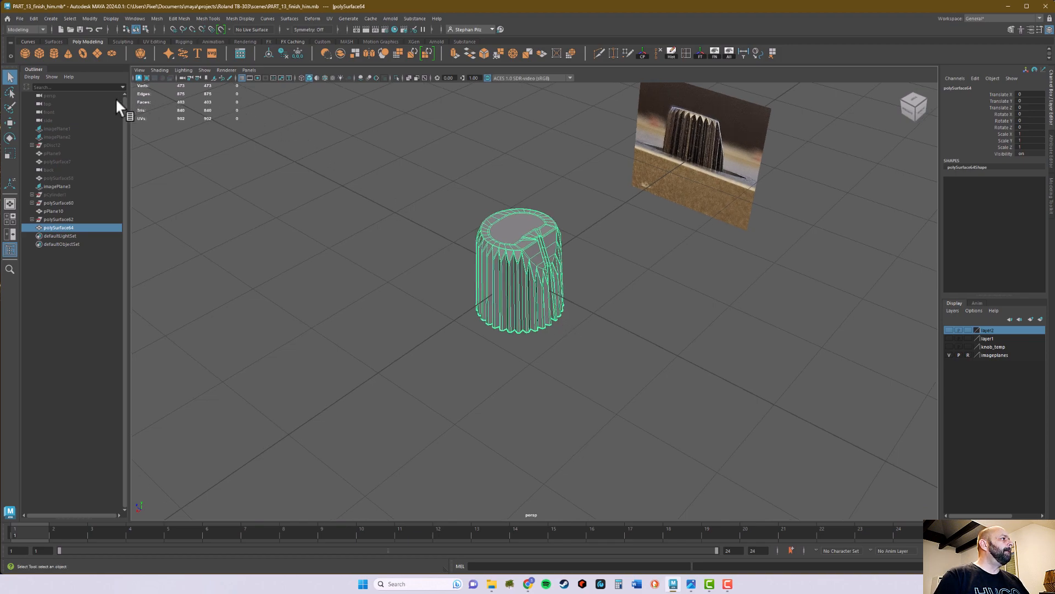
click(51, 17)
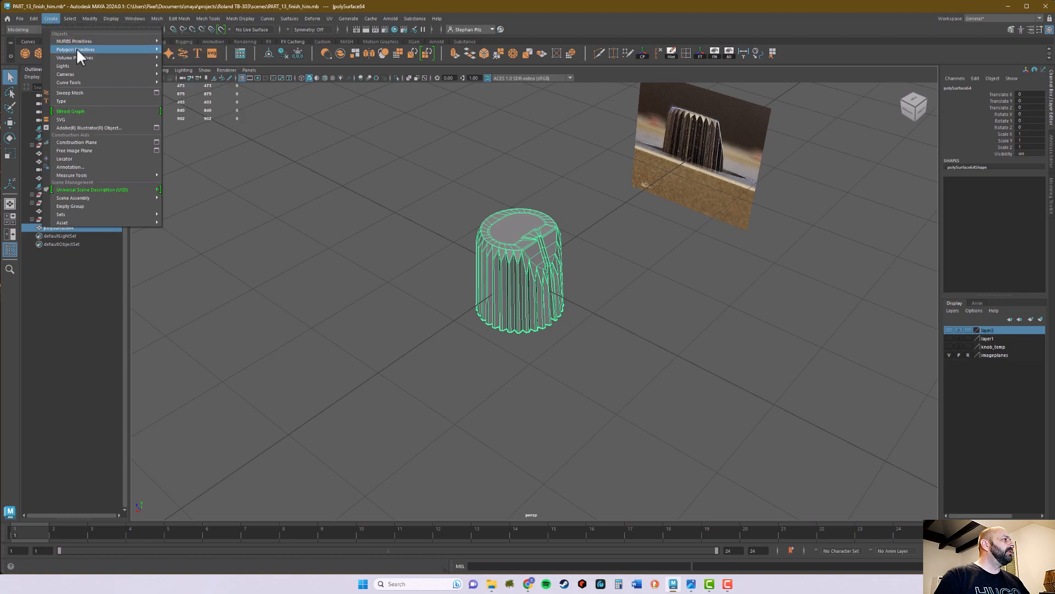
mouse_move(110, 50)
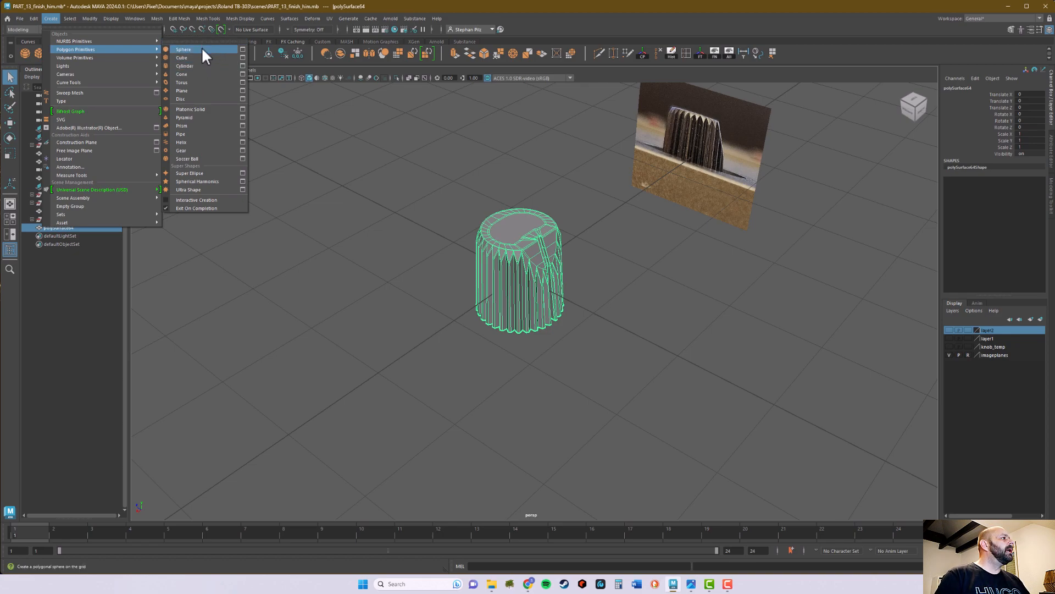
click(206, 135)
alt+drag(380, 252, 385, 317)
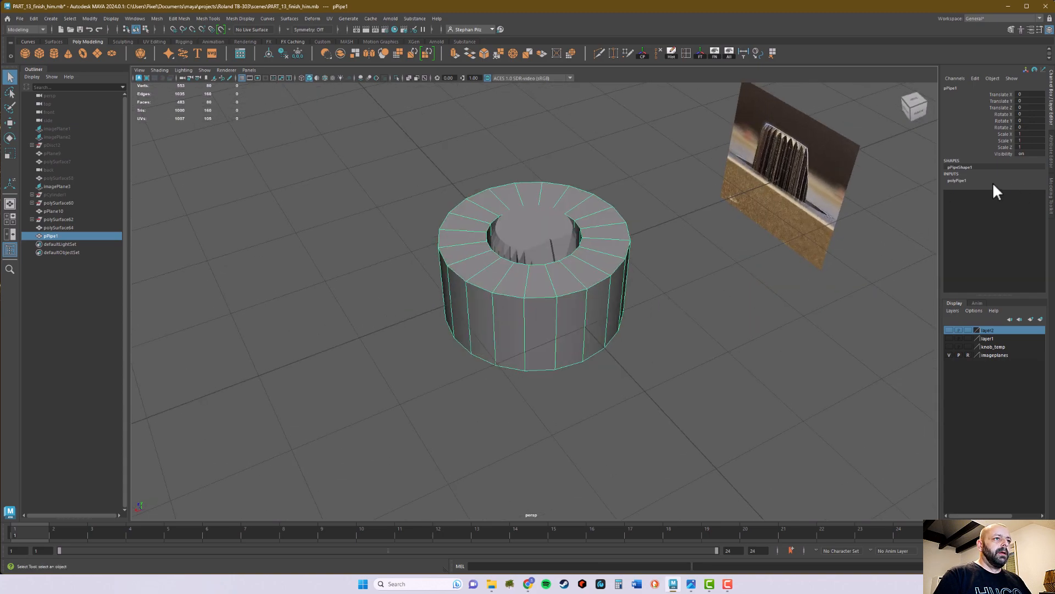
- Set the pipe's Subdivisions Axis to 32
click(968, 180)
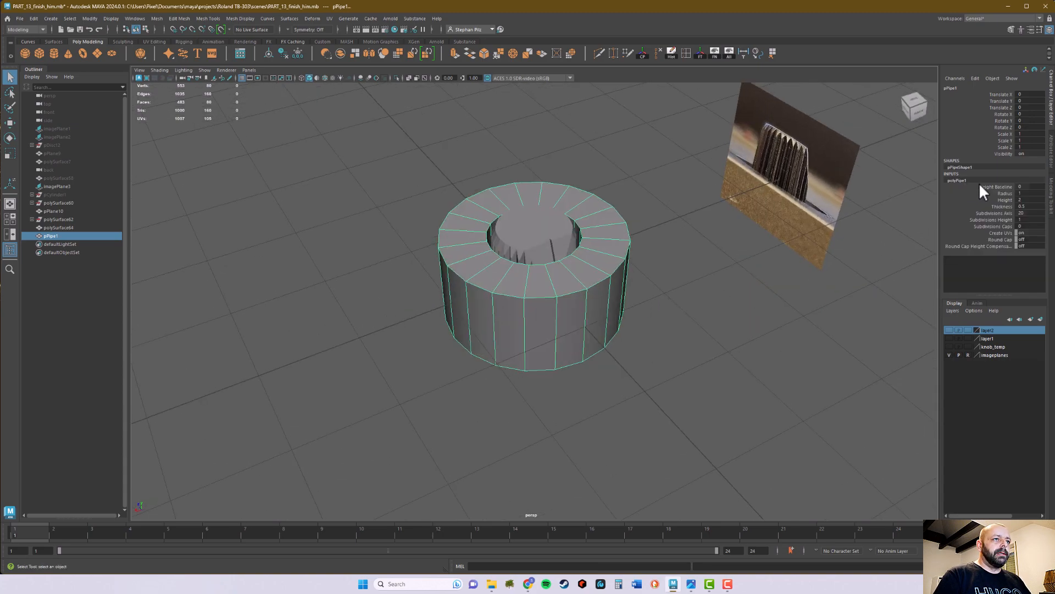
double_click(1027, 213)
text(32)
key(Return)
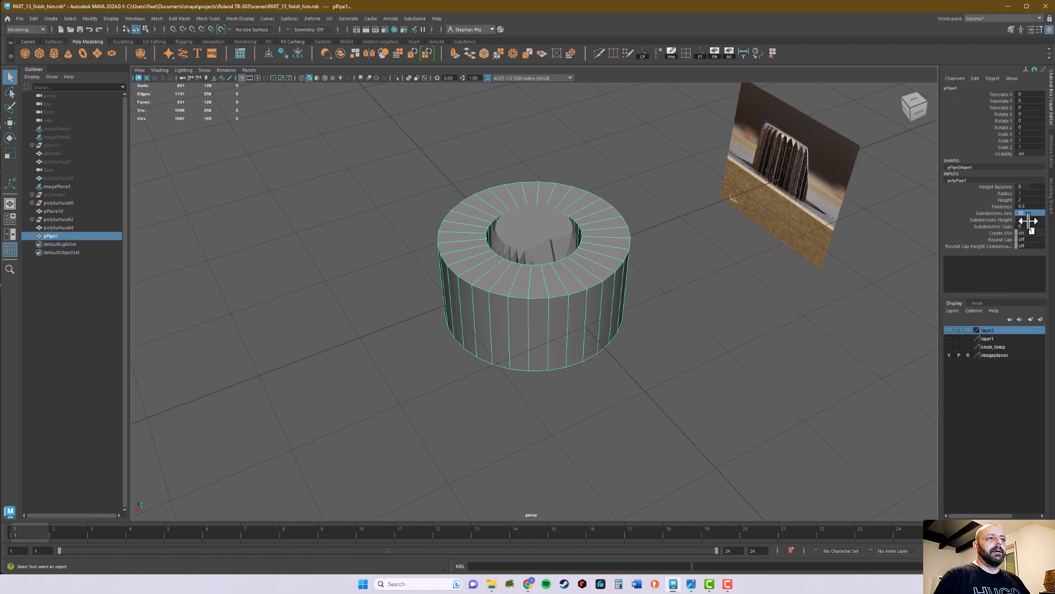
- Show all hidden scene objects and turn on wireframe over the shaded models
alt+drag(869, 237, 868, 240)
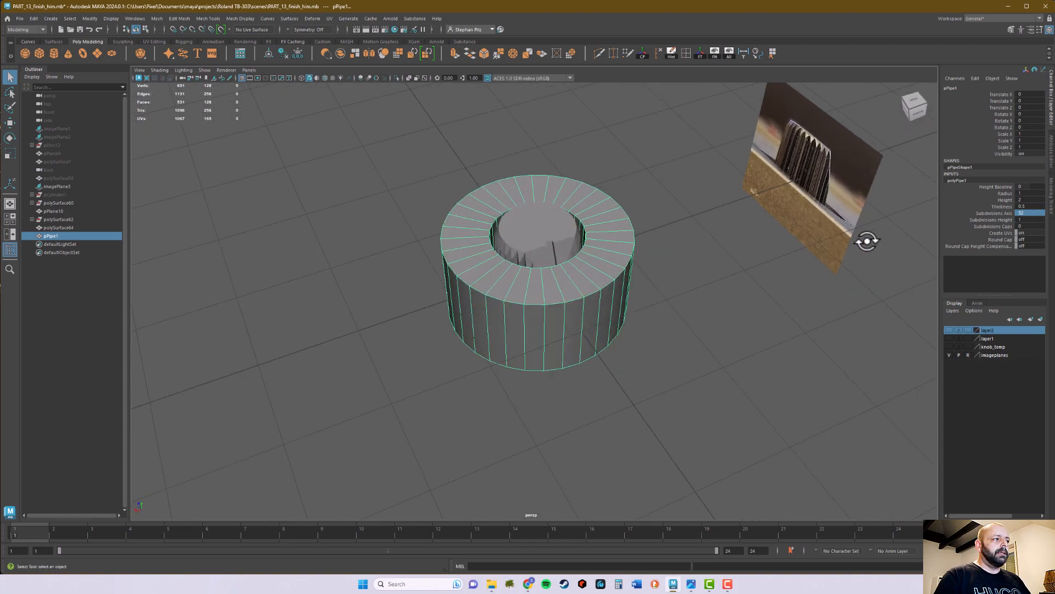
alt+drag(785, 269, 758, 330)
alt+right_drag(759, 330, 683, 288)
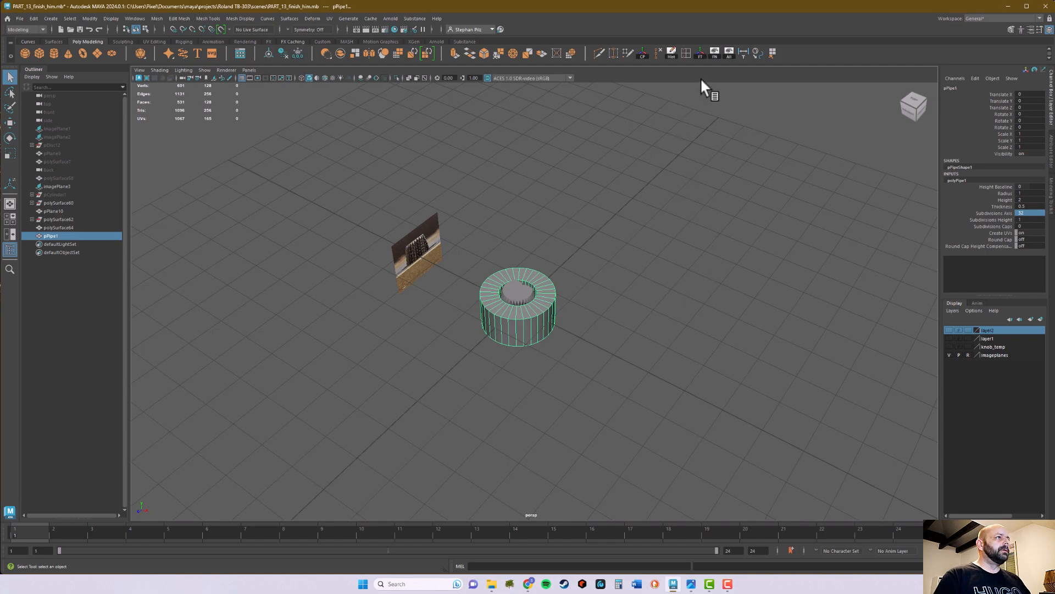
click(728, 53)
alt+drag(707, 207, 652, 234)
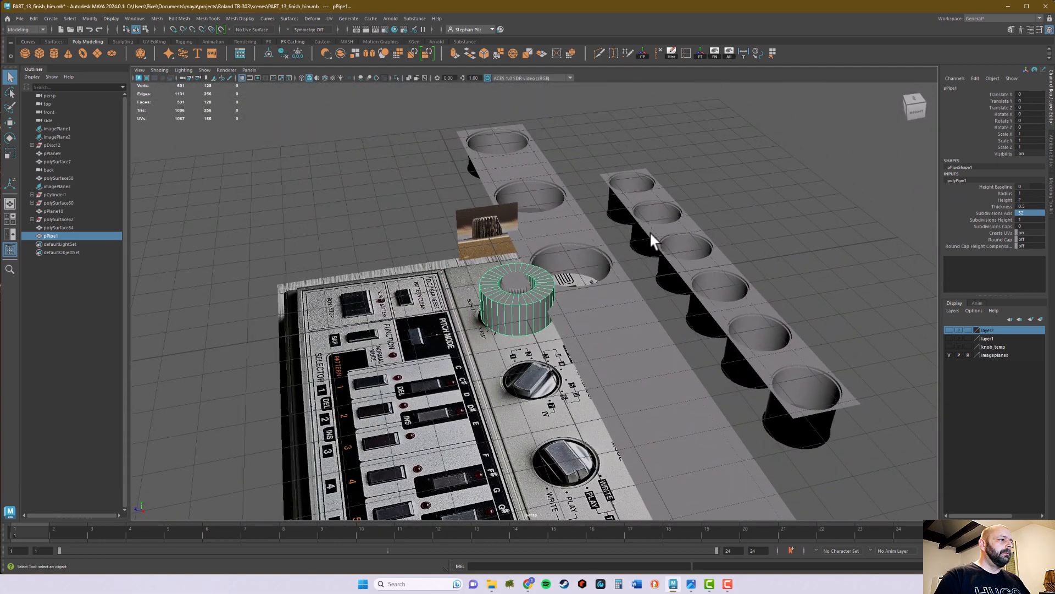
key(alt+5)
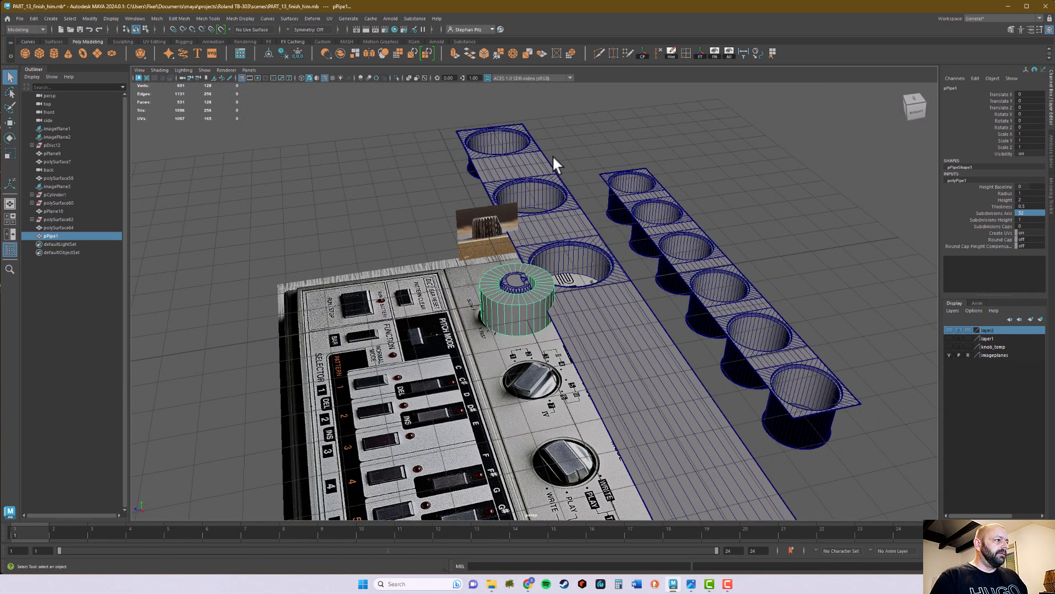
alt+drag(598, 245, 696, 256)
alt+right_drag(695, 257, 701, 259)
alt+drag(701, 260, 522, 292)
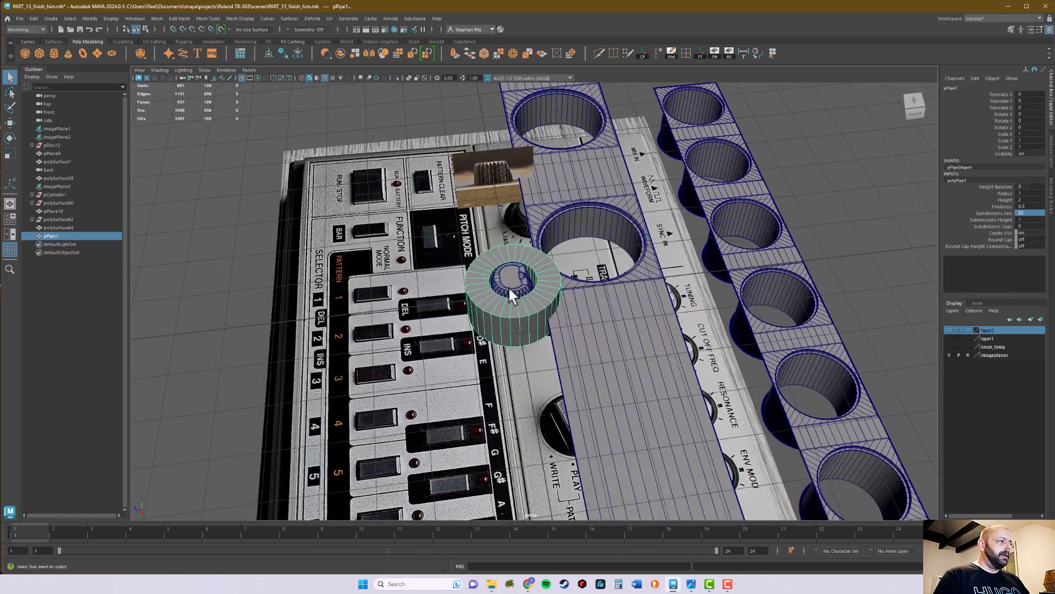
- Select the knob together with the pipe and group them
click(511, 276)
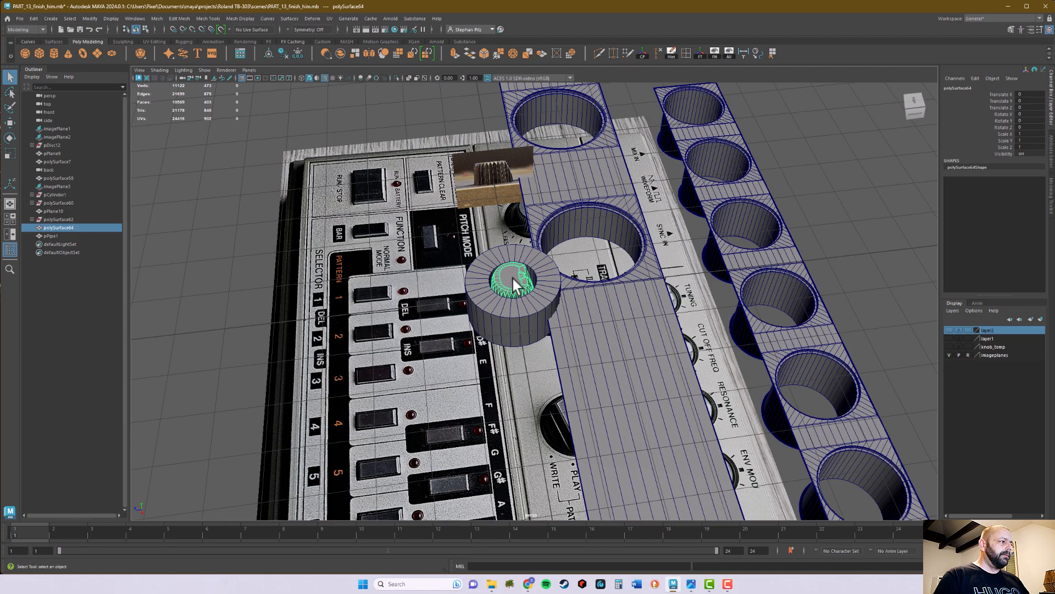
shift+click(494, 296)
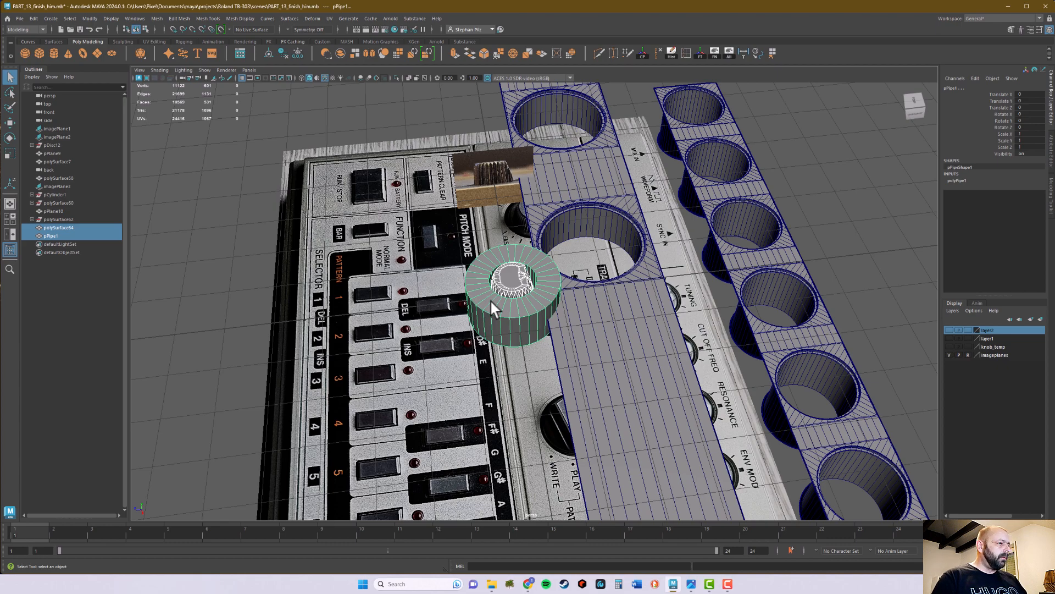
key(ctrl+g)
- Move the knob and pipe group along Z to about -5.784, over the row of six knob holes
key(w)
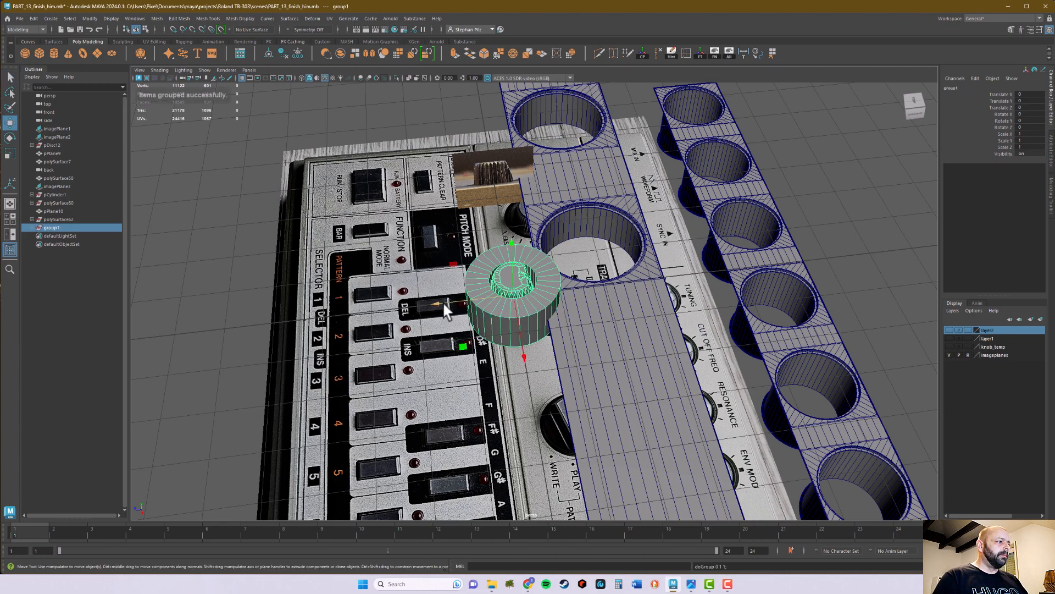
drag(440, 299, 632, 291)
alt+drag(632, 291, 567, 385)
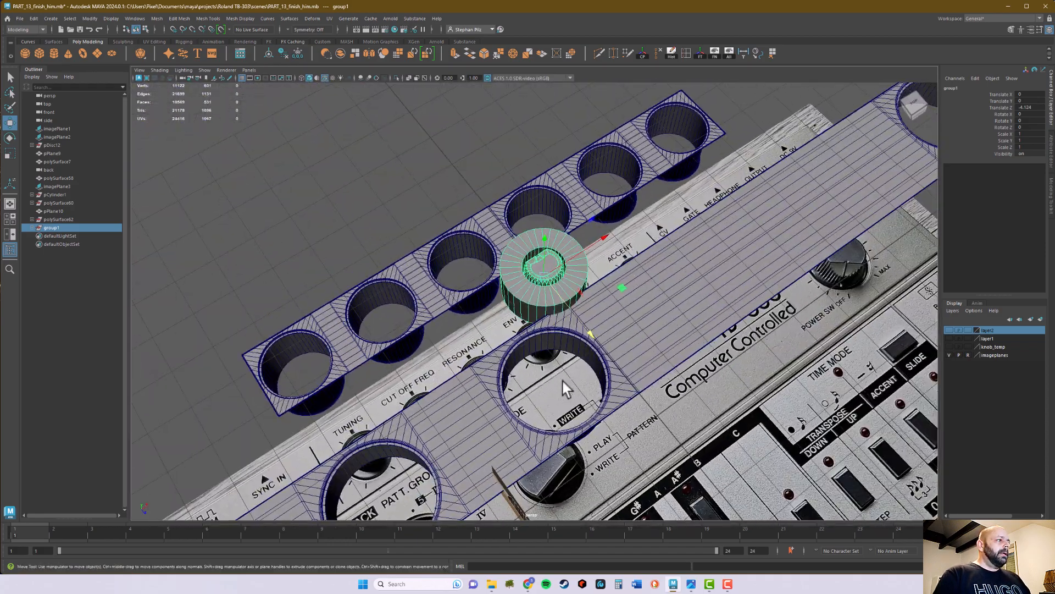
drag(590, 333, 545, 284)
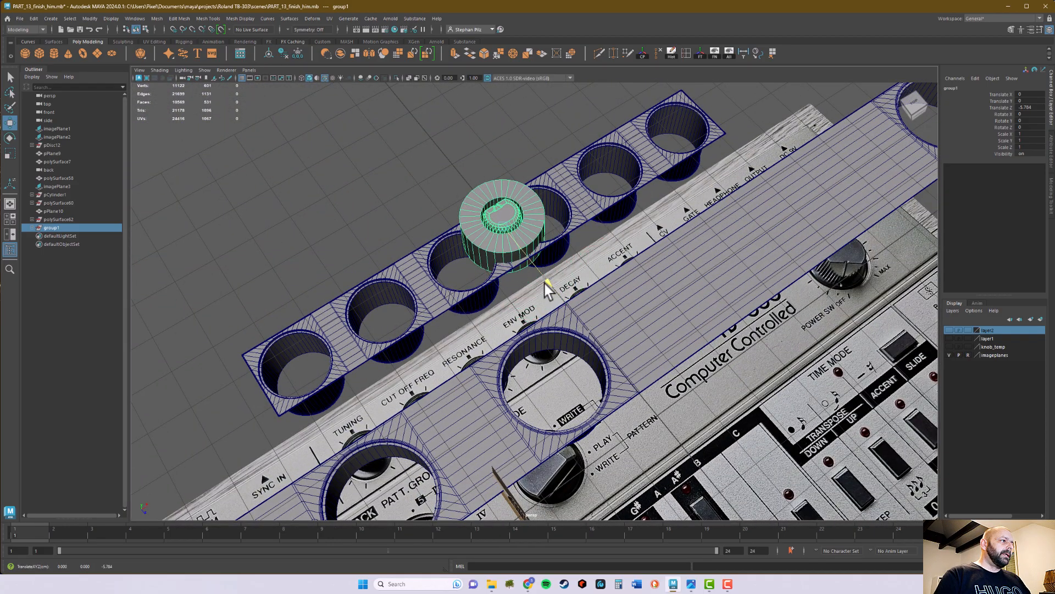
- In the top view, vertex-snap the group along X to the centre of the Resonance hole, at -1.305
alt+middle_drag(453, 311, 466, 318)
alt+drag(467, 318, 431, 323)
alt+right_drag(418, 323, 448, 325)
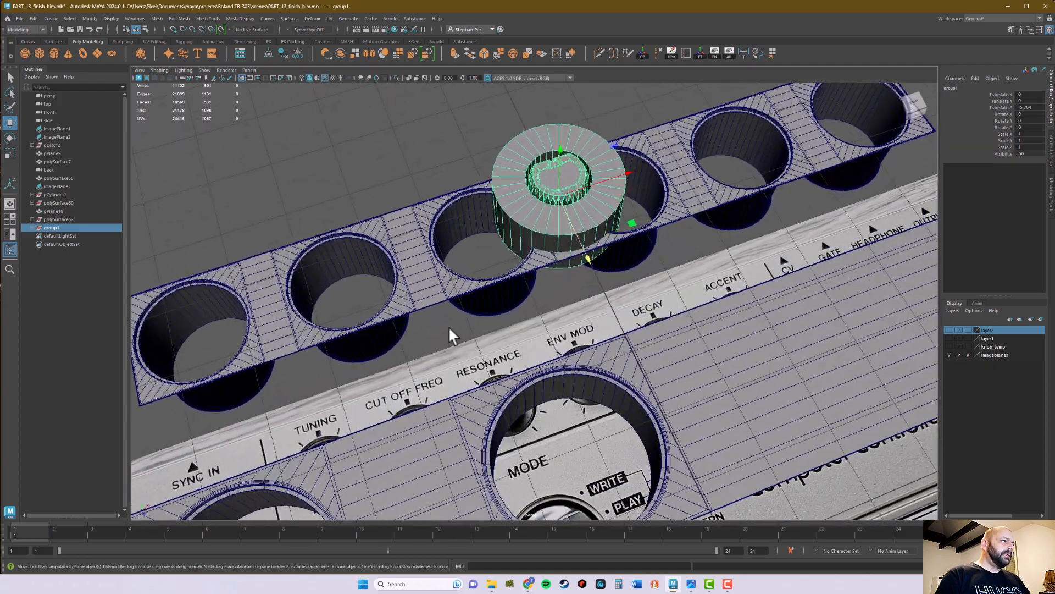
alt+drag(449, 329, 423, 261)
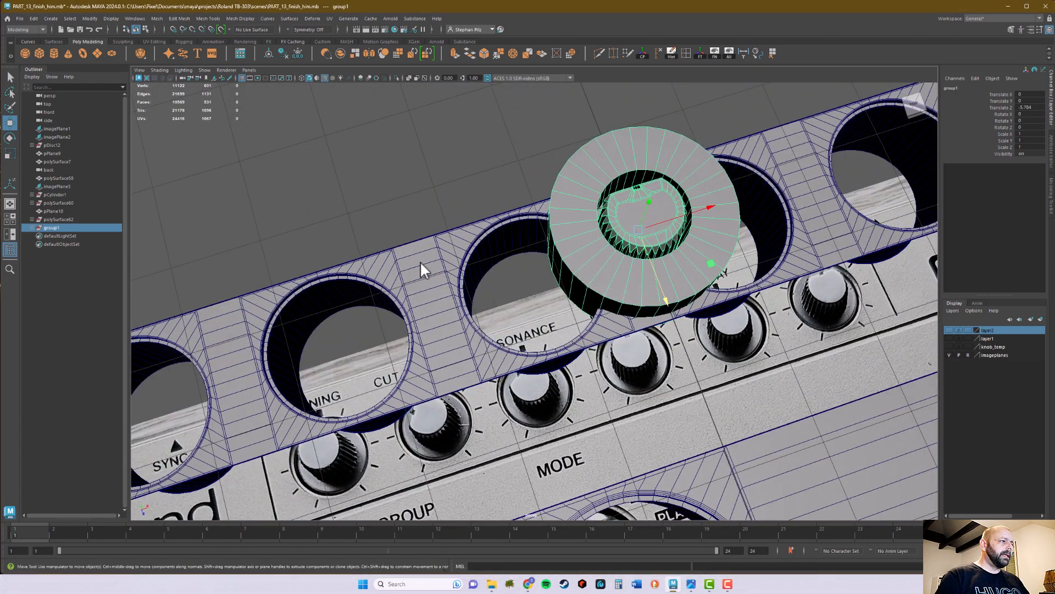
key(space)
key(f)
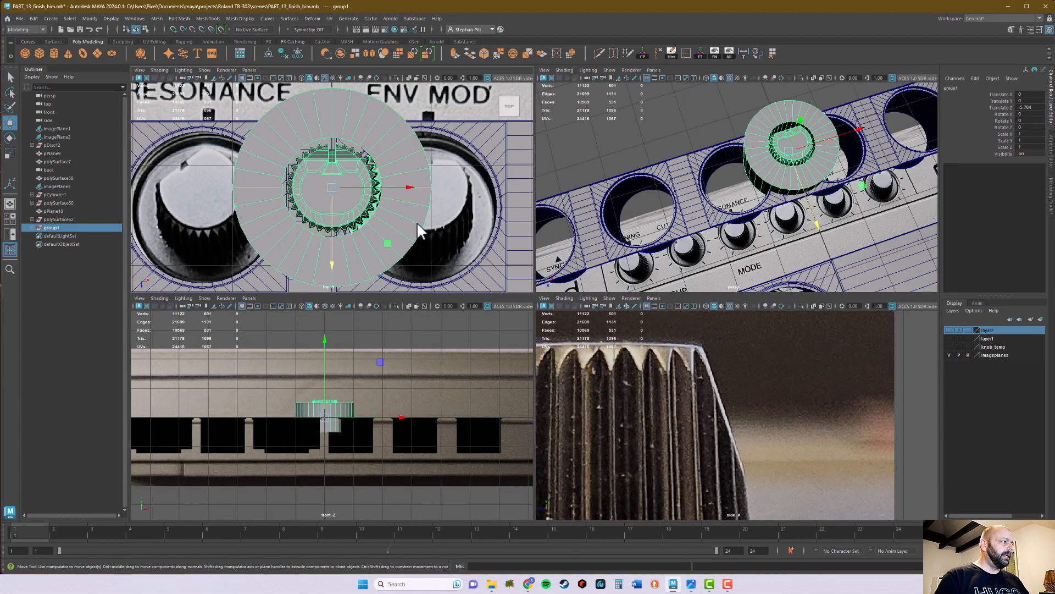
scroll(464, 216, up, 3)
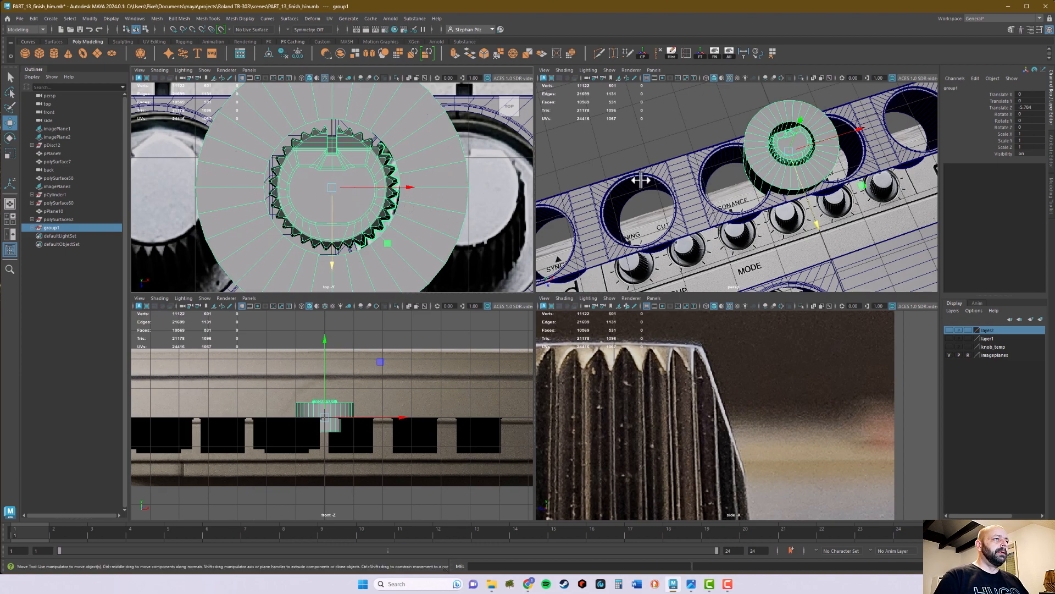
scroll(472, 192, down, 3)
scroll(458, 193, down, 4)
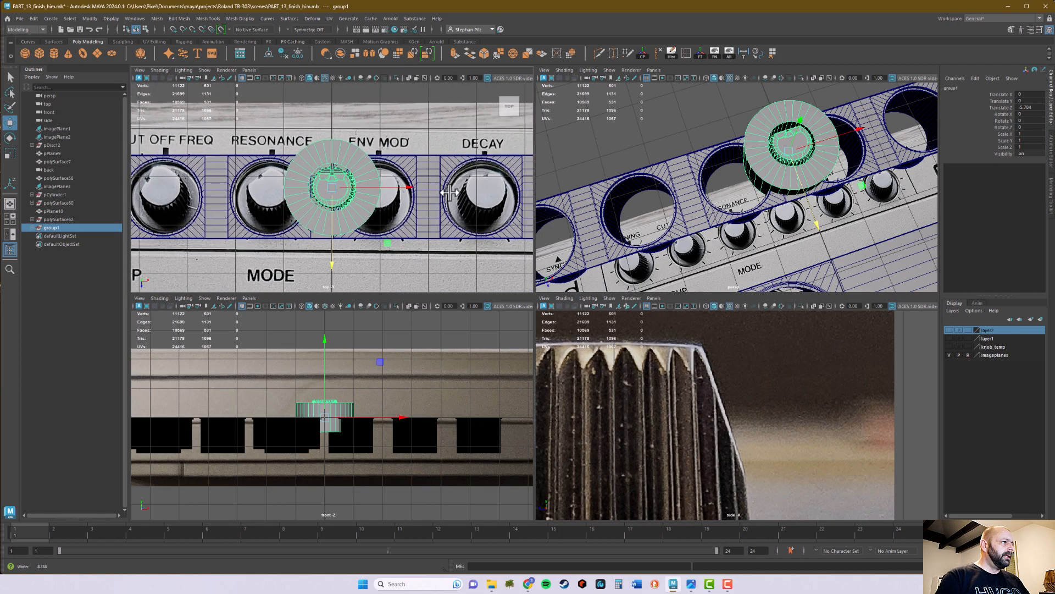
key(space)
scroll(605, 325, up, 5)
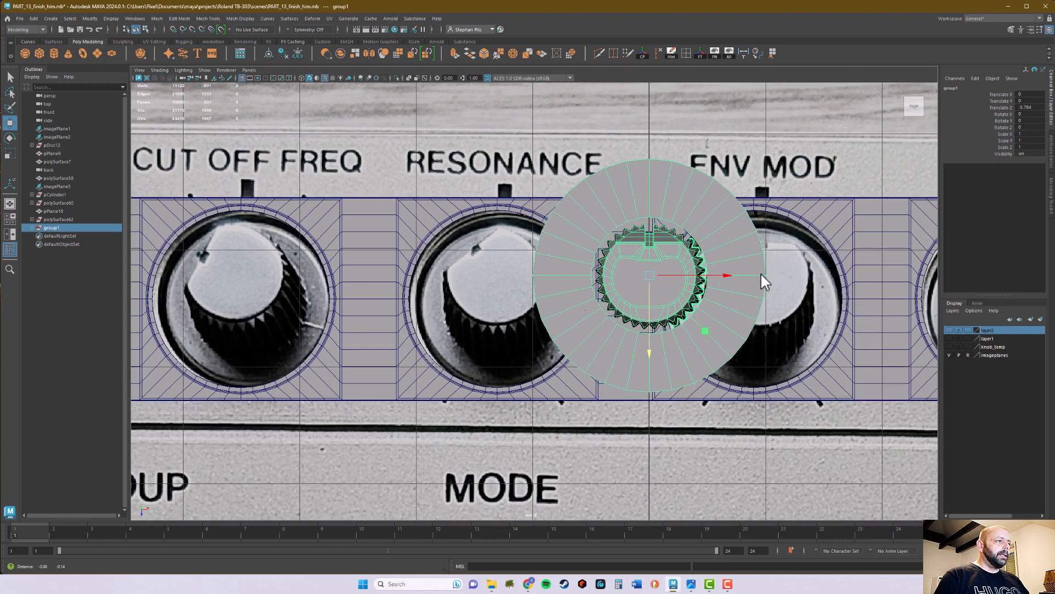
drag(727, 275, 753, 276)
key(v)
middle_drag(497, 204, 497, 204)
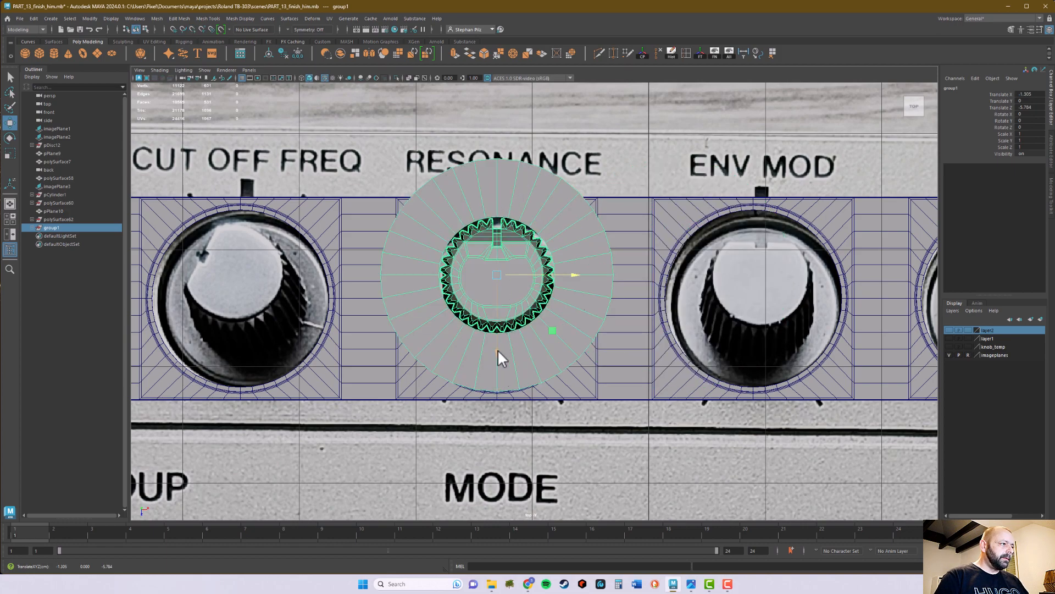
- Vertex-snap the group along Z to the Resonance hole's centre, at -5.583, and return to the four-view layout
mouse_move(496, 350)
mouse_down()
mouse_move(501, 424)
mouse_move(511, 393)
mouse_move(488, 391)
mouse_move(494, 370)
mouse_up()
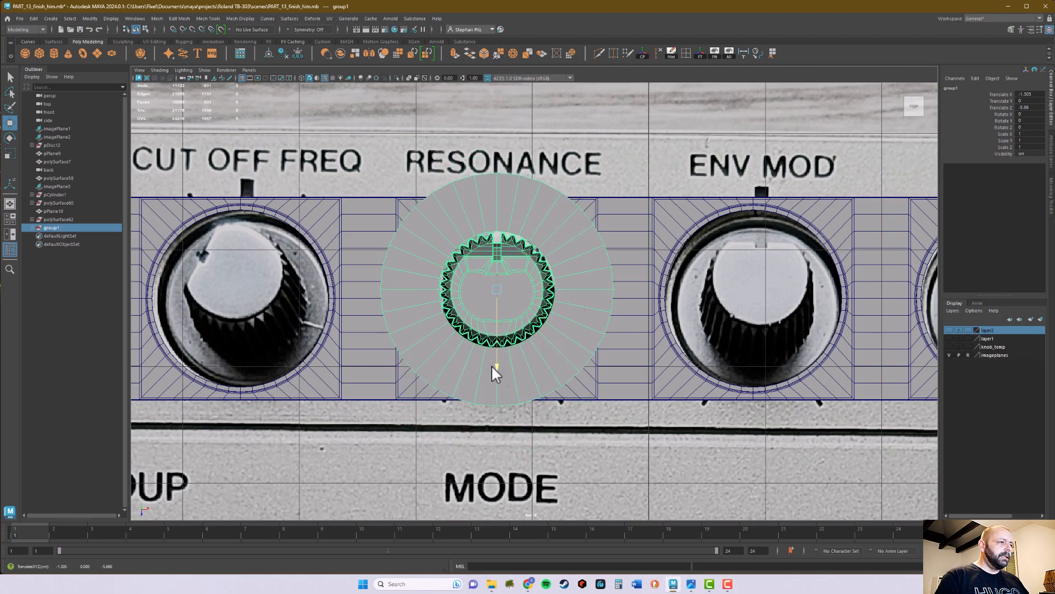
key(v)
middle_click(667, 297)
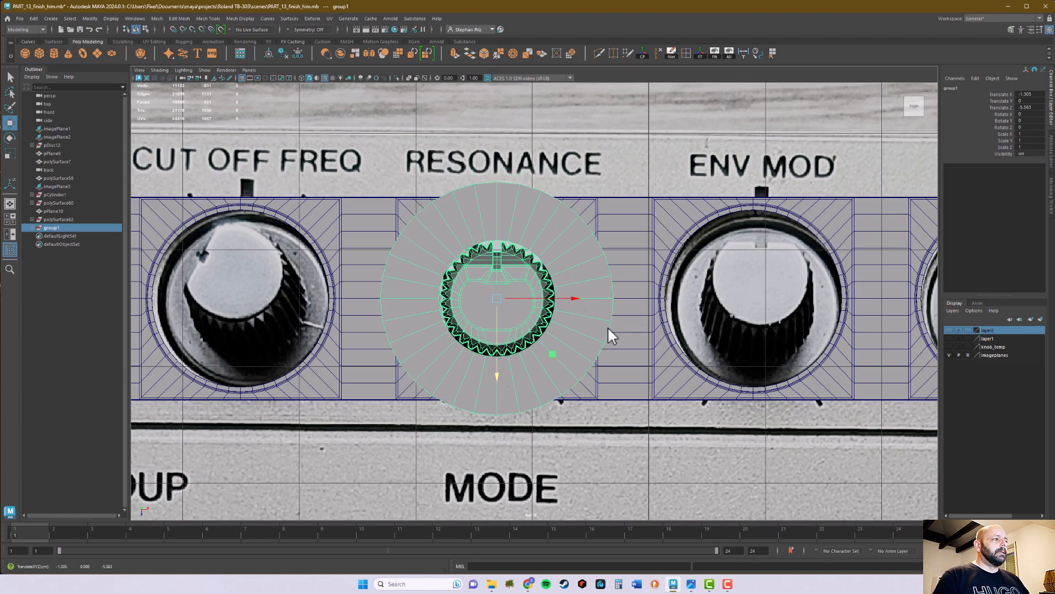
key(space)
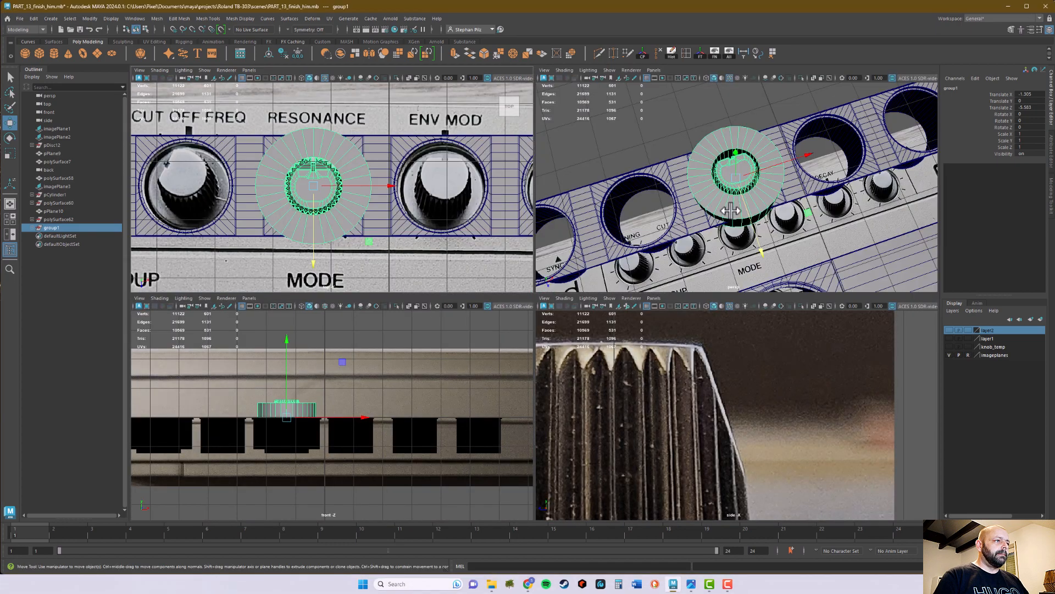
- Select only the pipe inside the group and scale it down uniformly to about 0.716
key(space)
alt+drag(587, 324, 669, 310)
key(q)
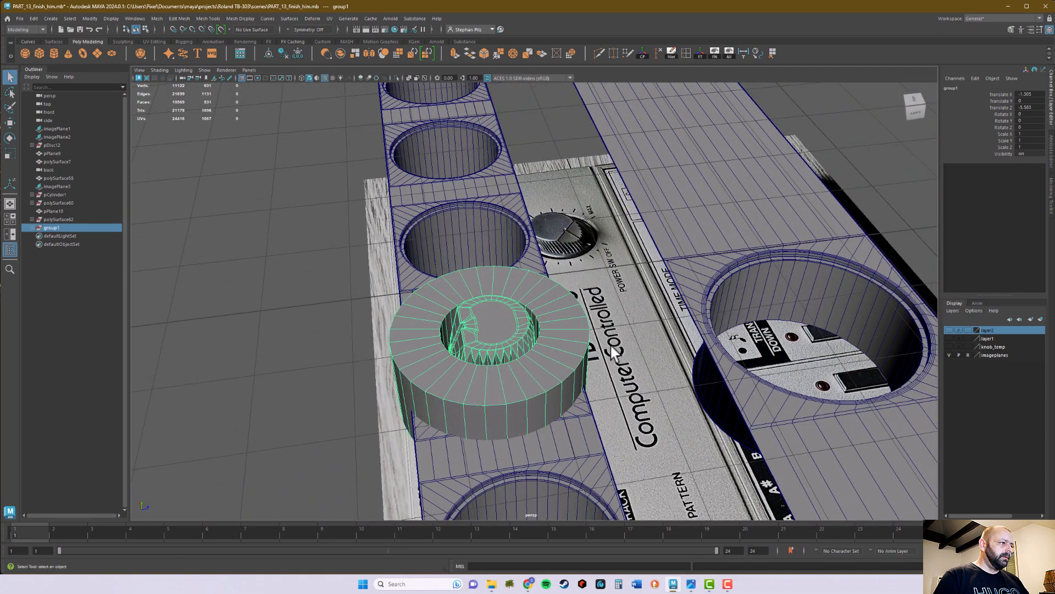
alt+drag(609, 345, 643, 283)
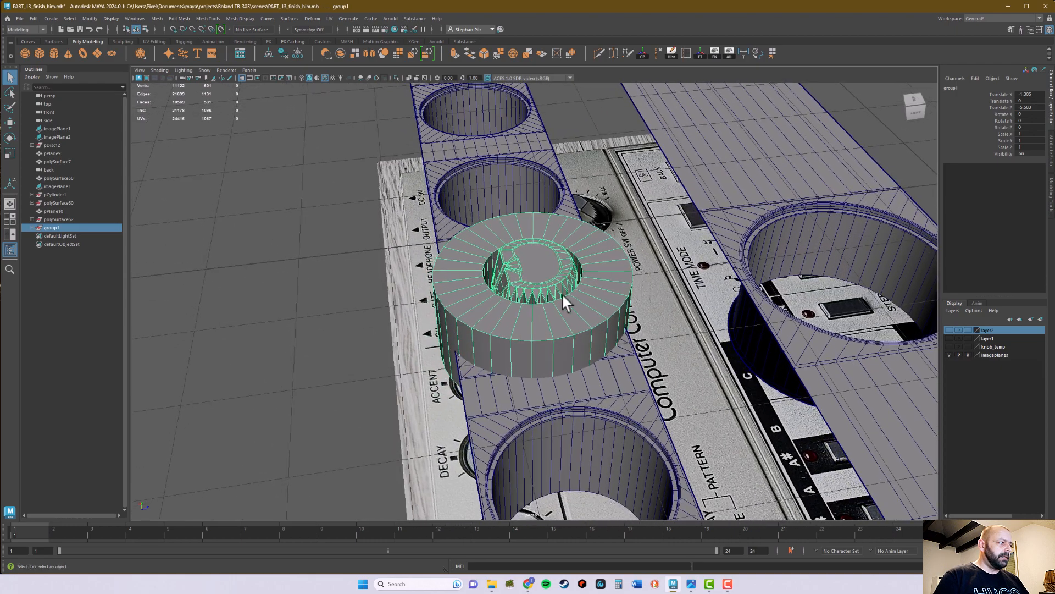
click(456, 284)
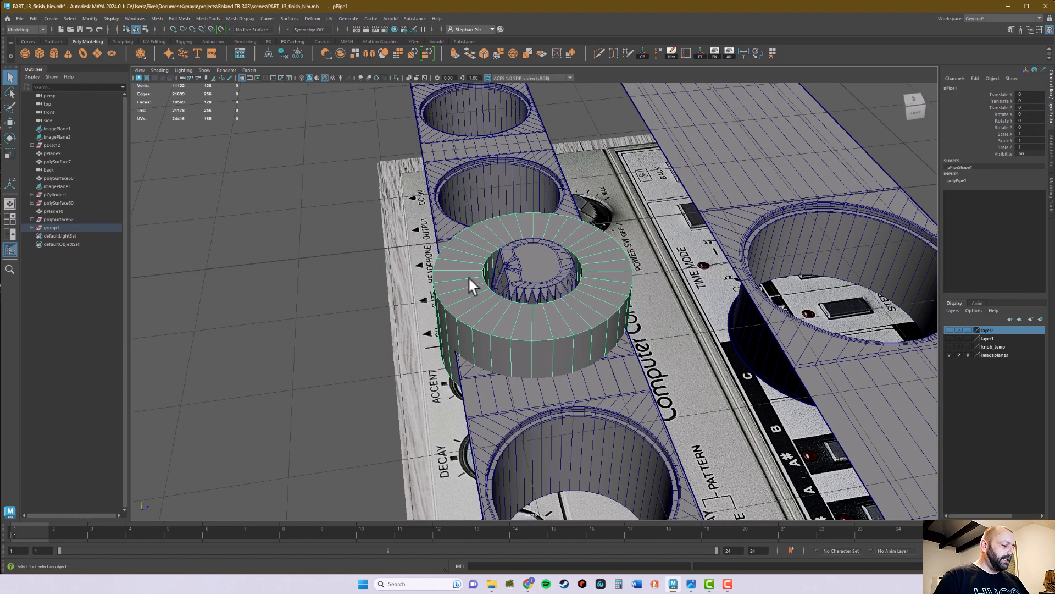
key(r)
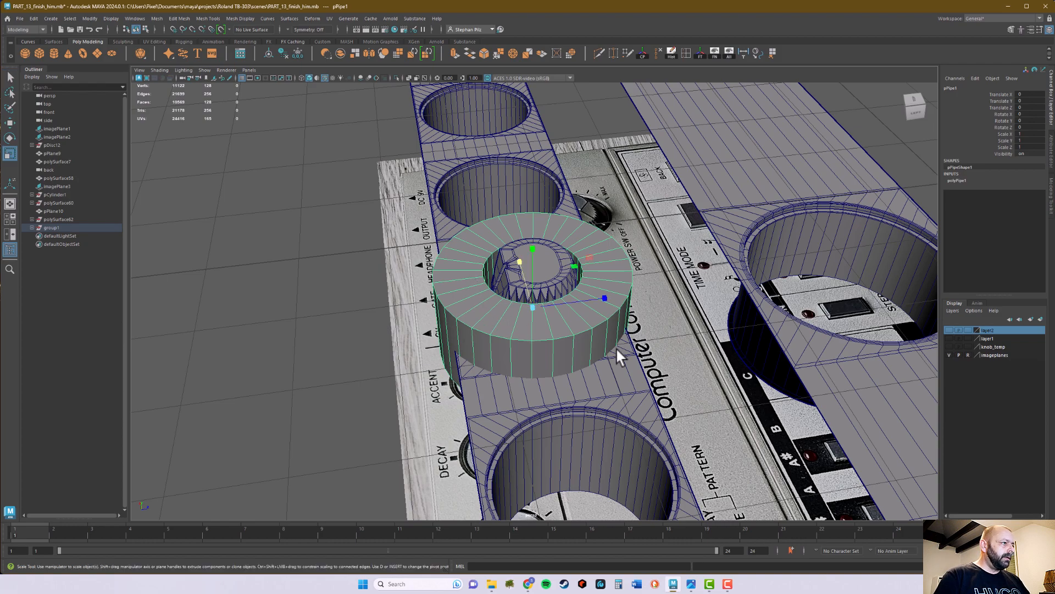
drag(533, 308, 493, 323)
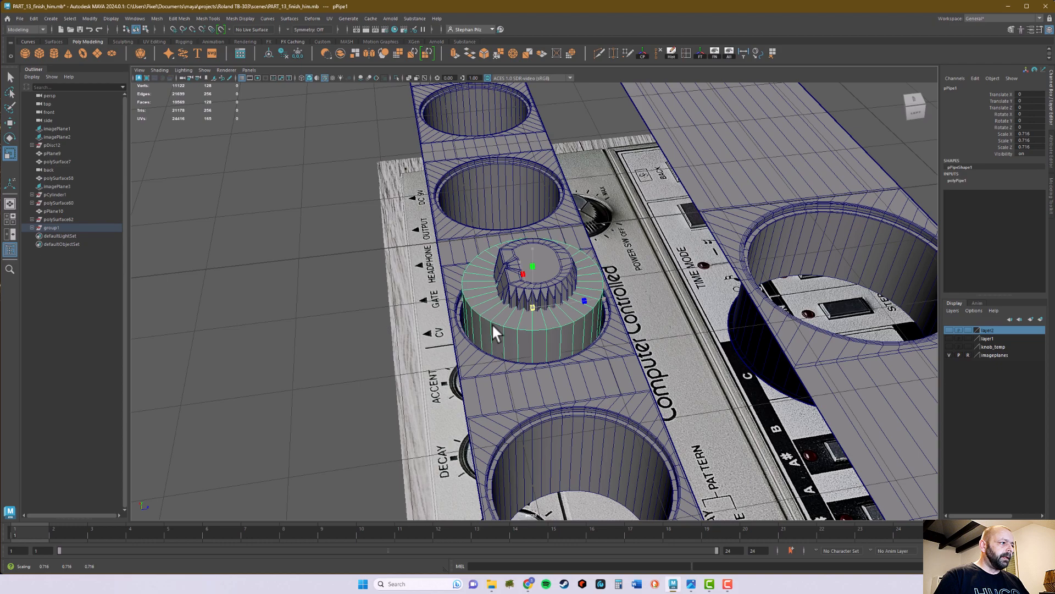
- In the top view, scale the pipe uniformly to about 0.753 so its outer edge fits the Resonance hole
key(space)
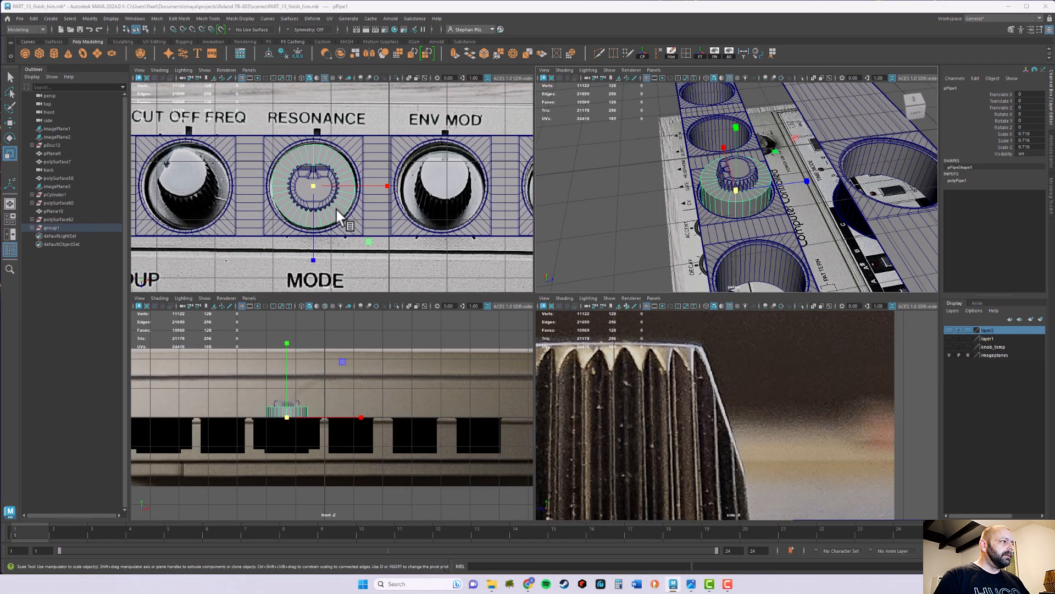
key(space)
scroll(655, 249, up, 4)
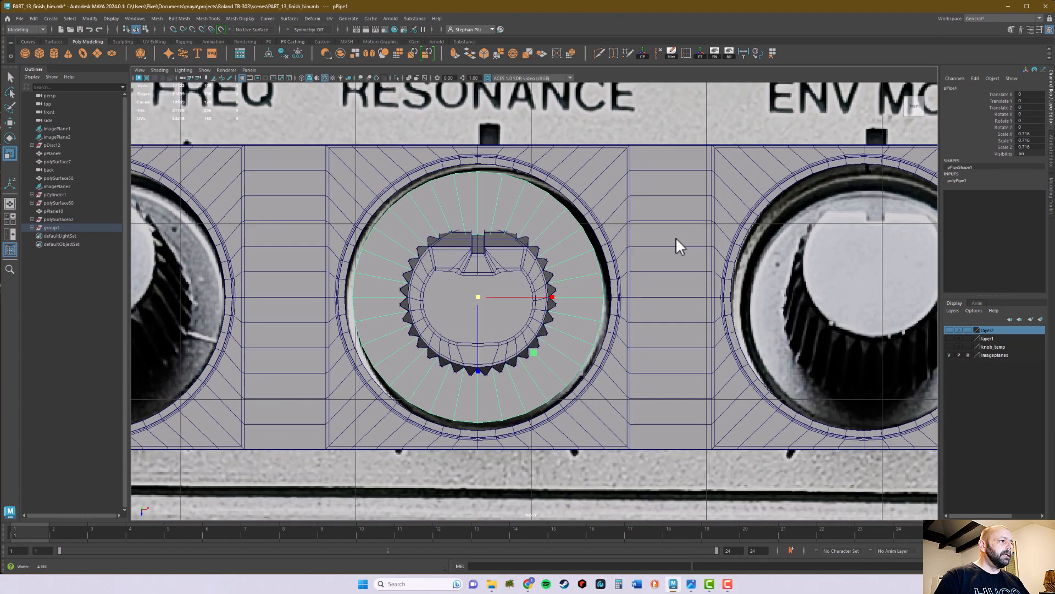
drag(475, 298, 486, 298)
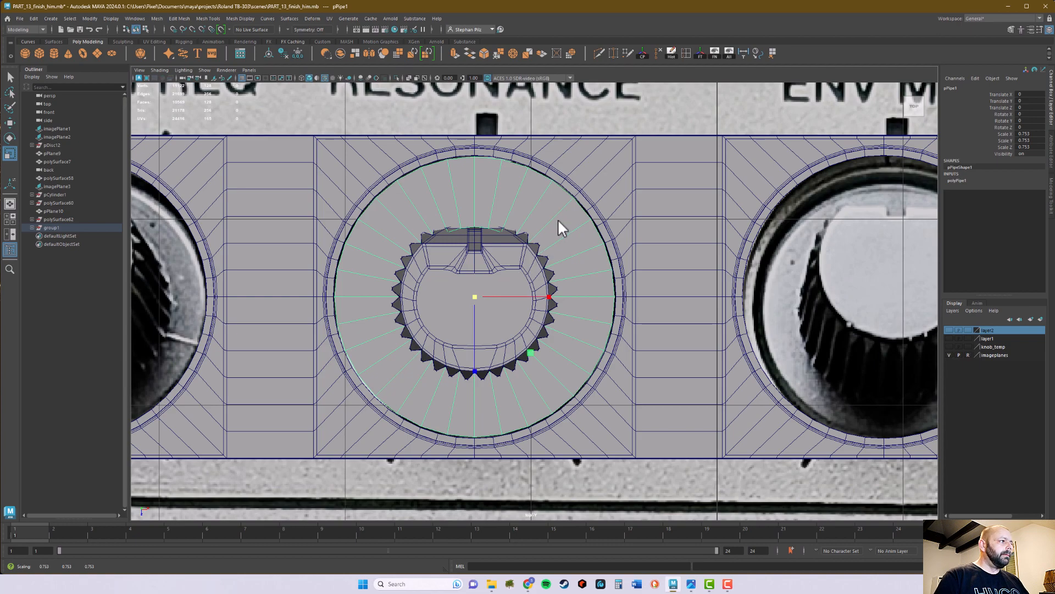
- In the perspective view, lower the pipe along Y to about -0.684, down into the Resonance hole
key(space)
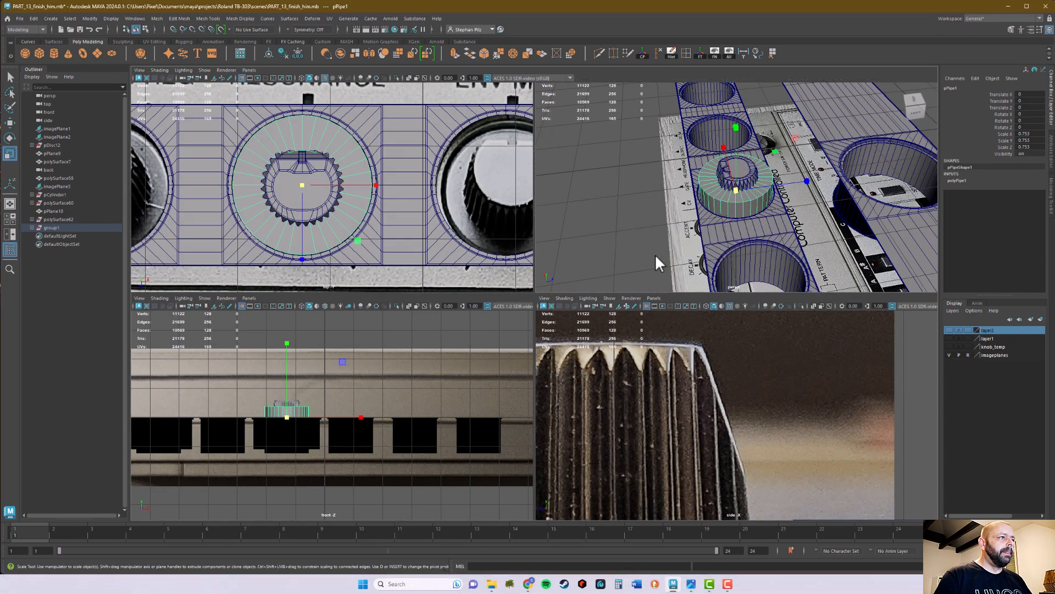
key(space)
mouse_move(618, 337)
alt+mouse_down()
mouse_move(691, 317)
mouse_move(631, 337)
alt+mouse_up()
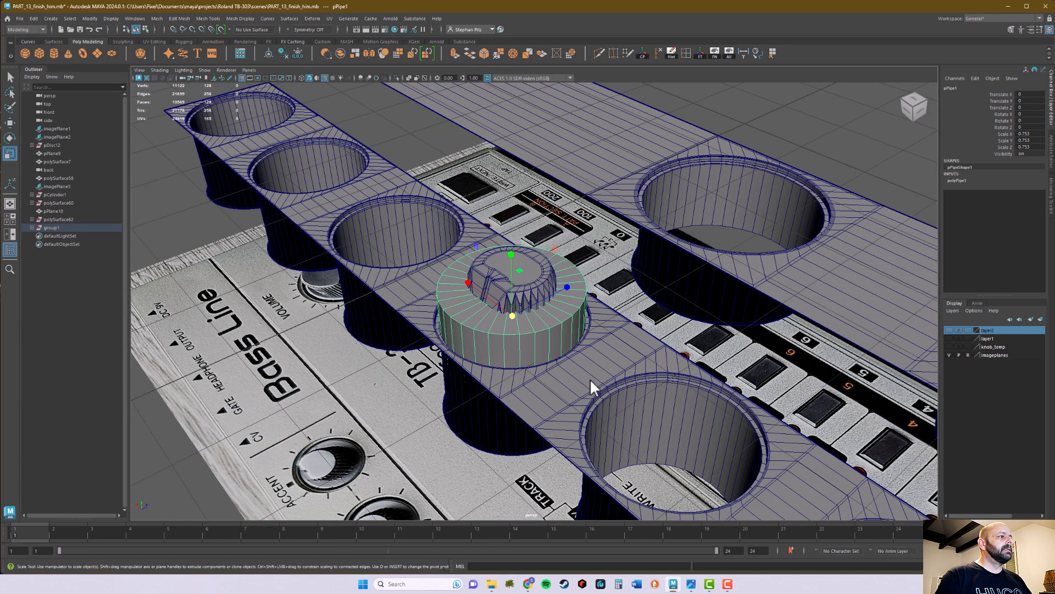
key(w)
drag(515, 252, 483, 377)
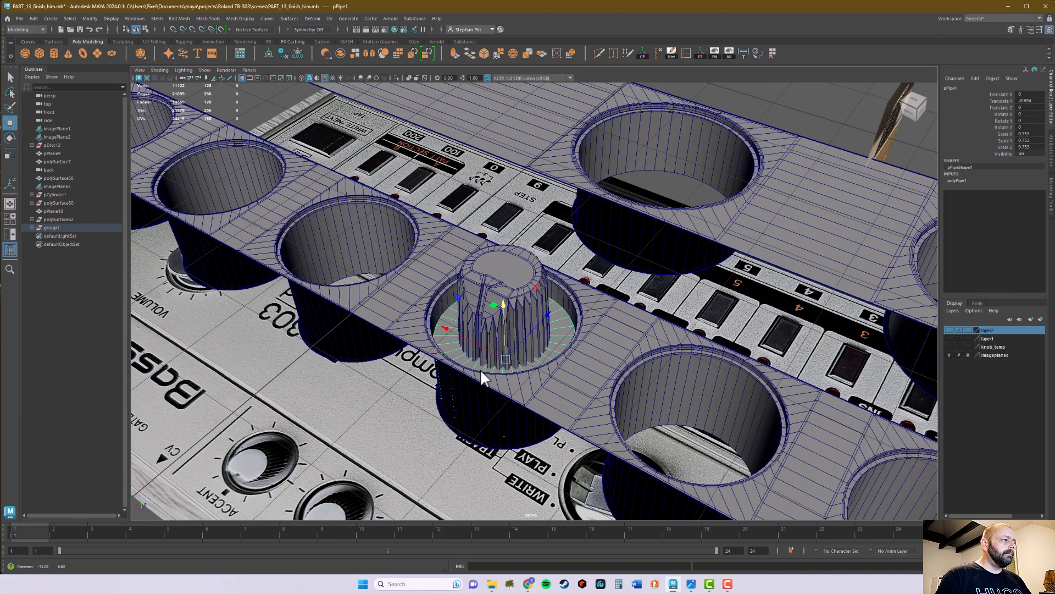
- Select the knob and the pipe together and hide all unselected objects
key(q)
click(513, 275)
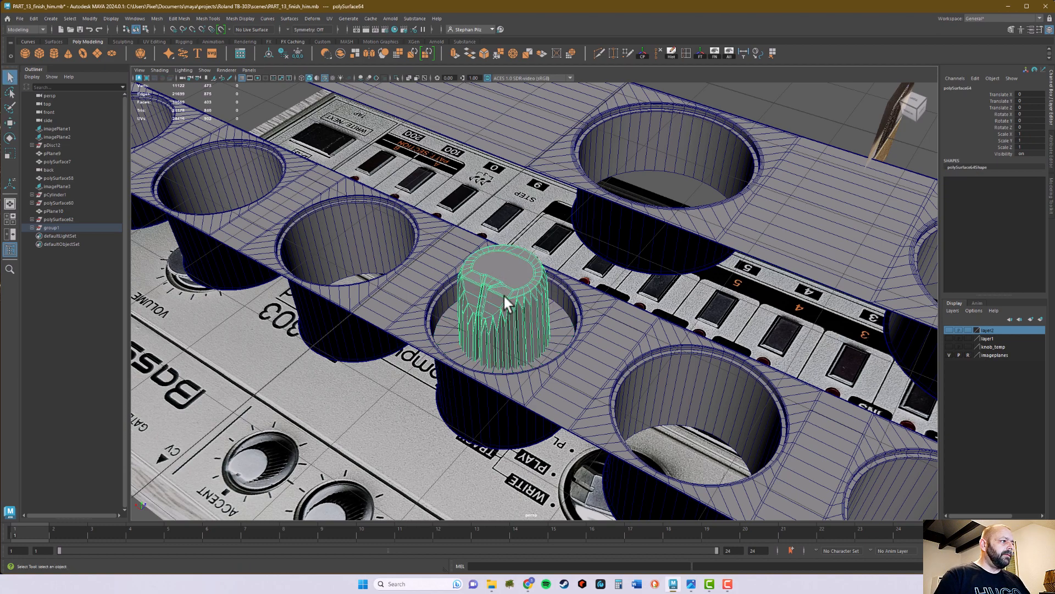
click(555, 341)
alt+drag(555, 341, 571, 320)
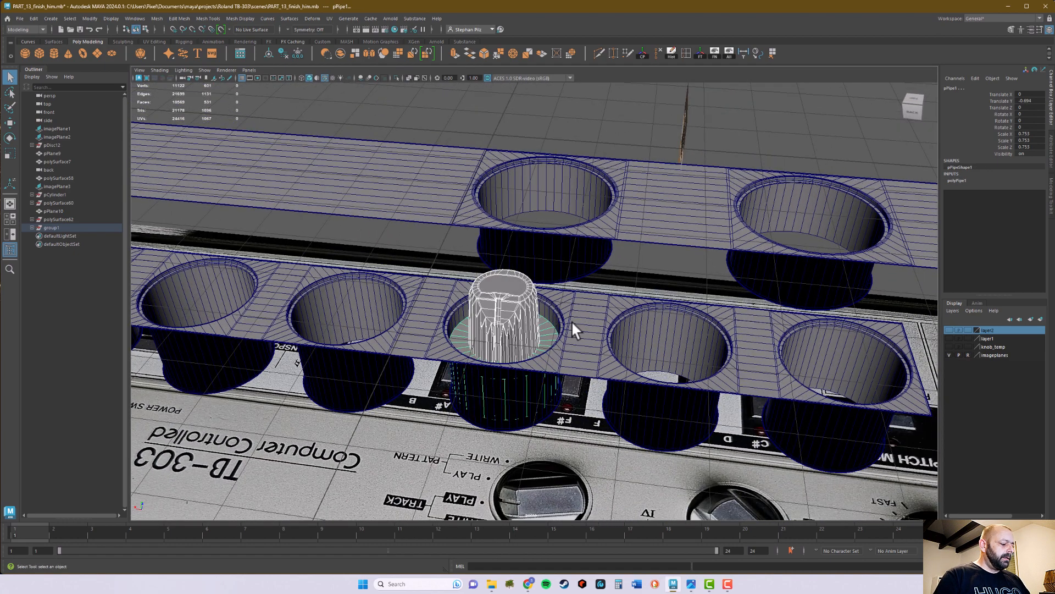
key(alt+h)
alt+drag(562, 380, 559, 381)
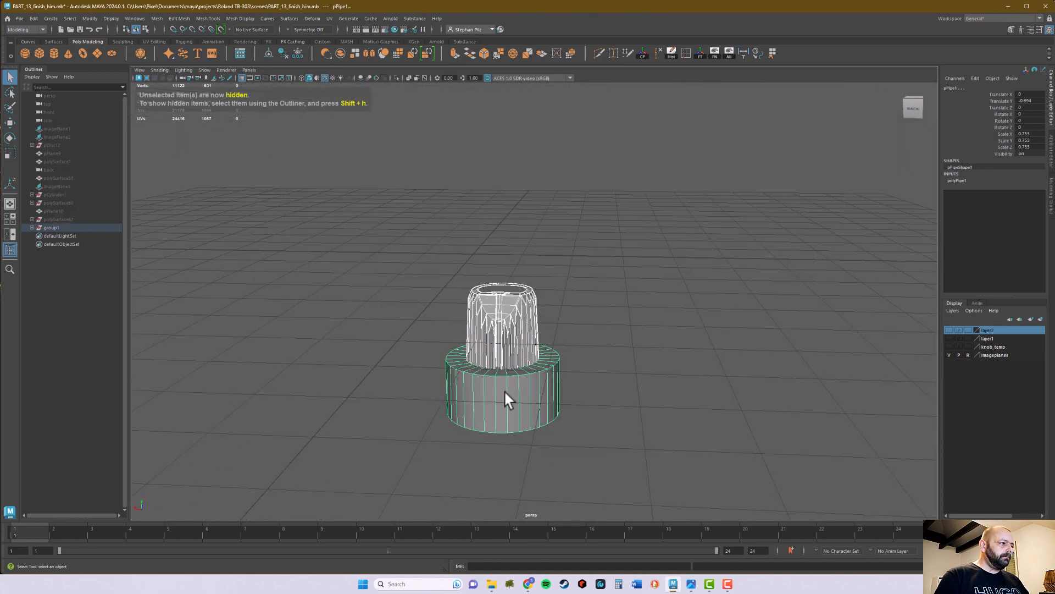
- Lower the pipe along Y to about -0.78, just beneath the knob, and frame their contact line in the side view
click(491, 397)
key(w)
scroll(573, 399, up, 3)
scroll(602, 335, up, 5)
drag(540, 279, 543, 289)
key(space)
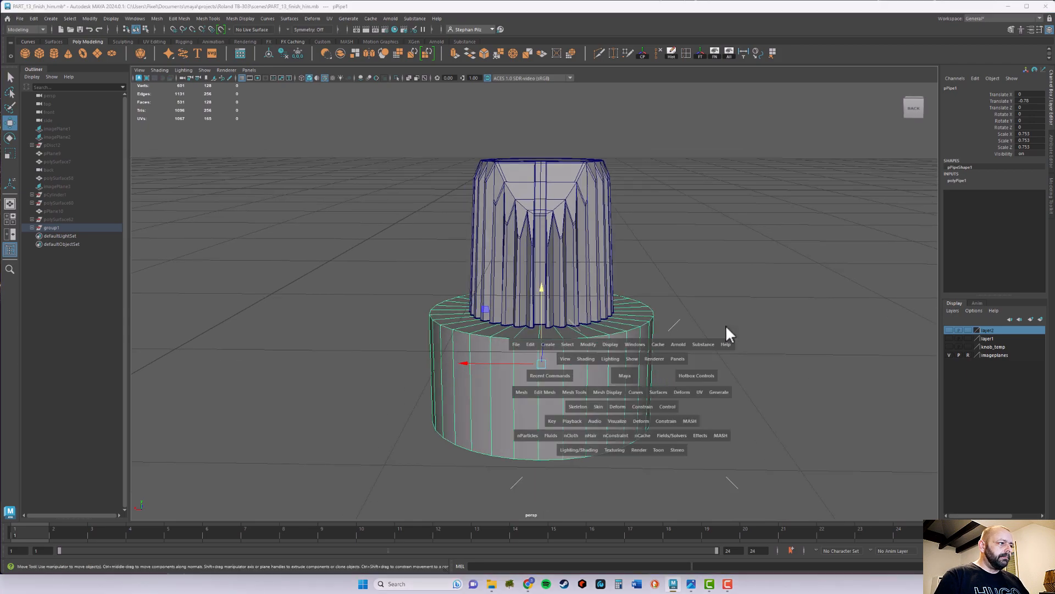
key(f)
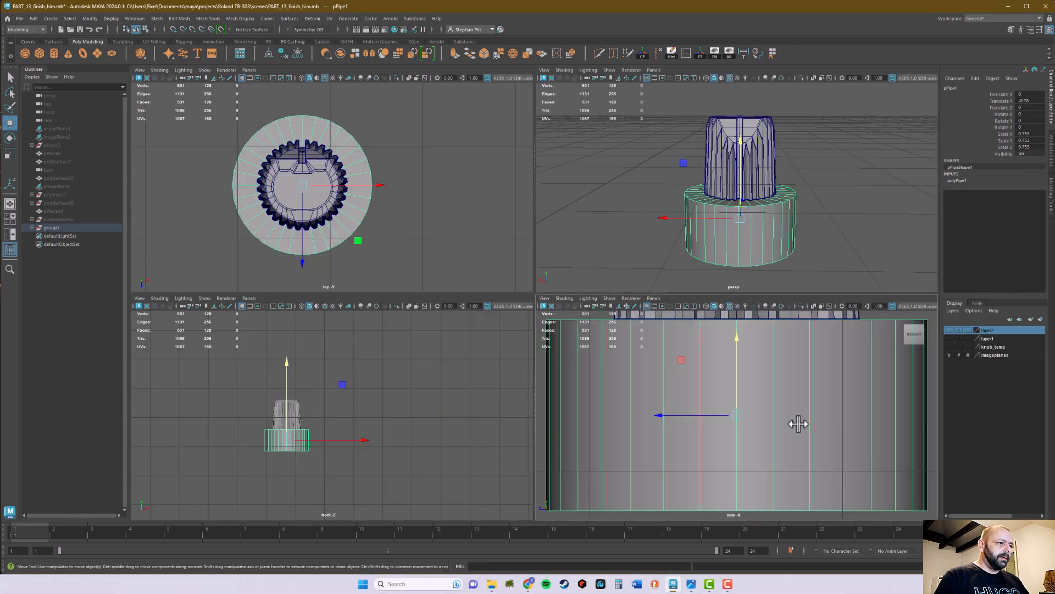
key(space)
scroll(723, 354, down, 5)
scroll(749, 357, up, 5)
alt+middle_drag(616, 340, 606, 357)
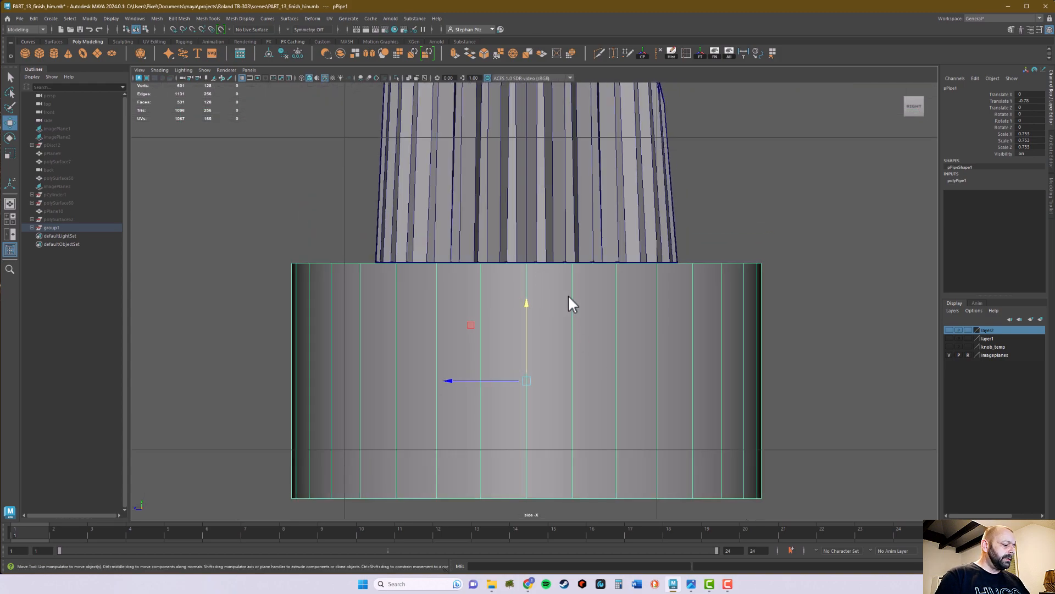
- Edit the pipe's pivot and vertex-snap it vertically to the pipe's top edge
key(d)
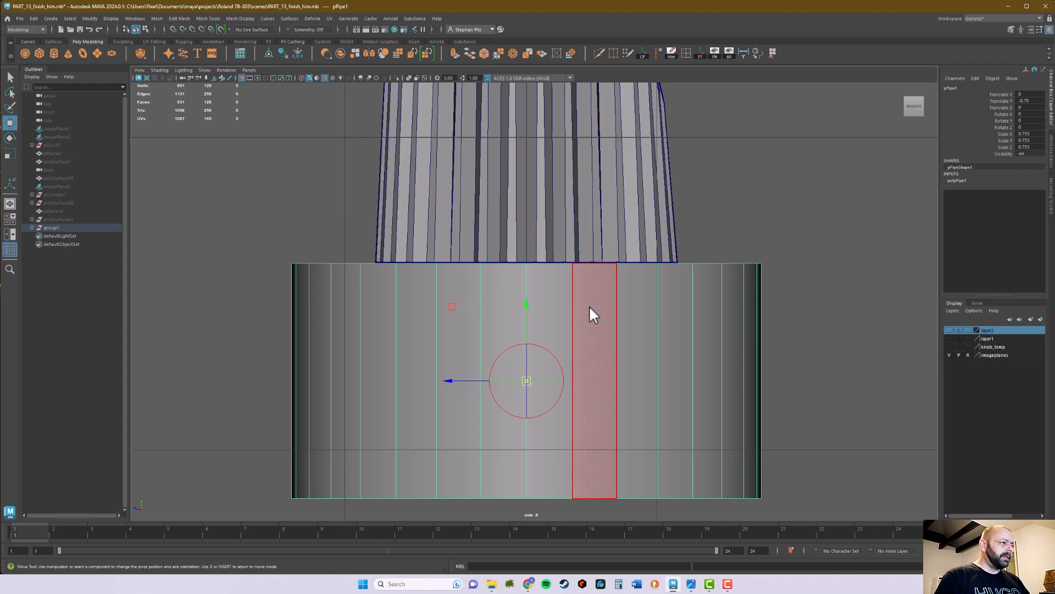
drag(526, 306, 531, 276)
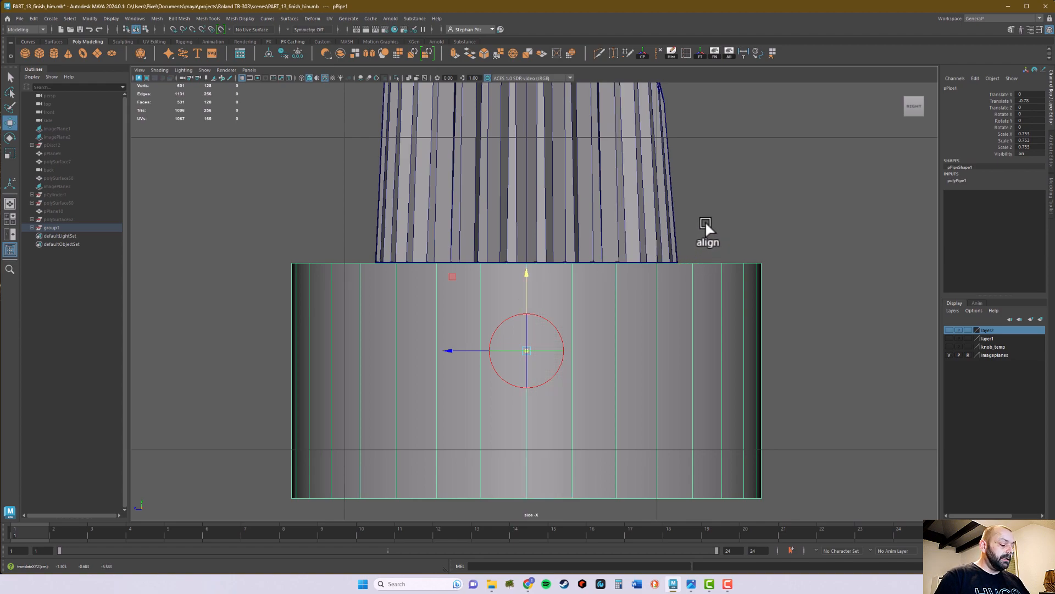
key(v)
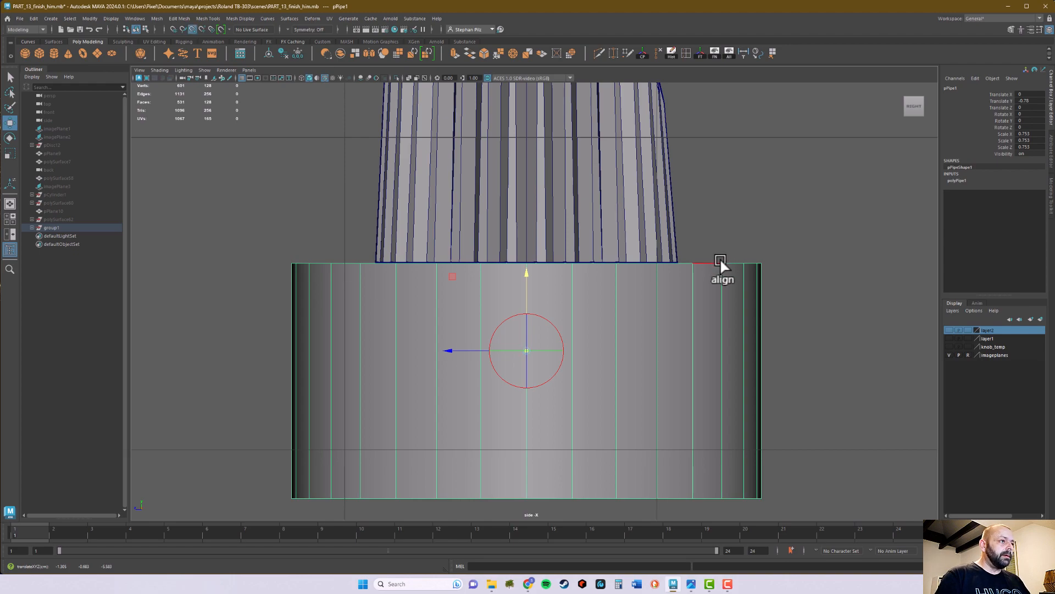
middle_drag(721, 261, 720, 262)
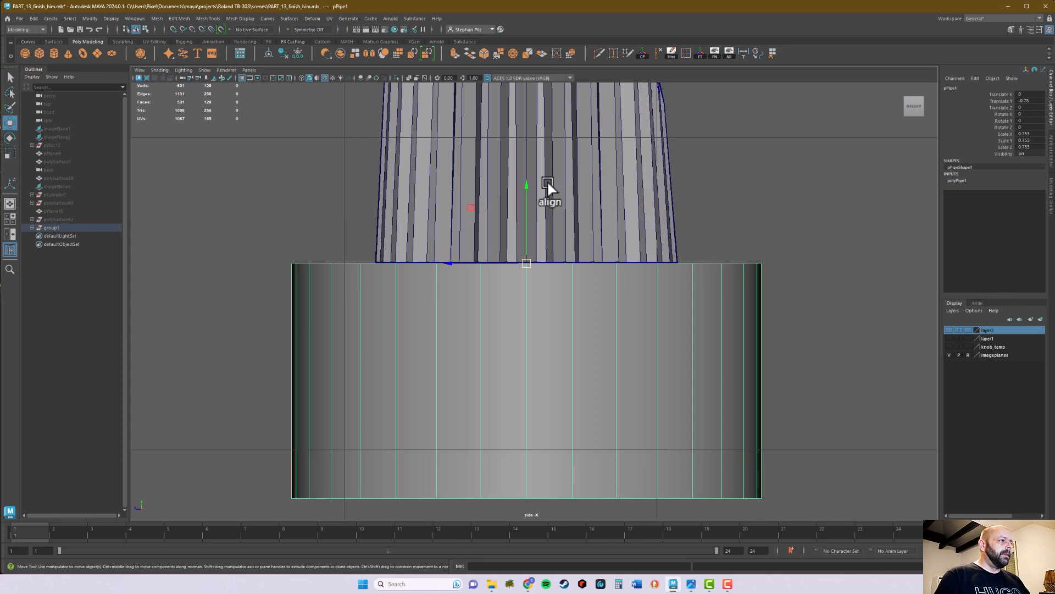
- Move the pipe away from the knob and vertex-snap its top along Y to the knob's bottom edge
middle_drag(528, 193, 532, 220)
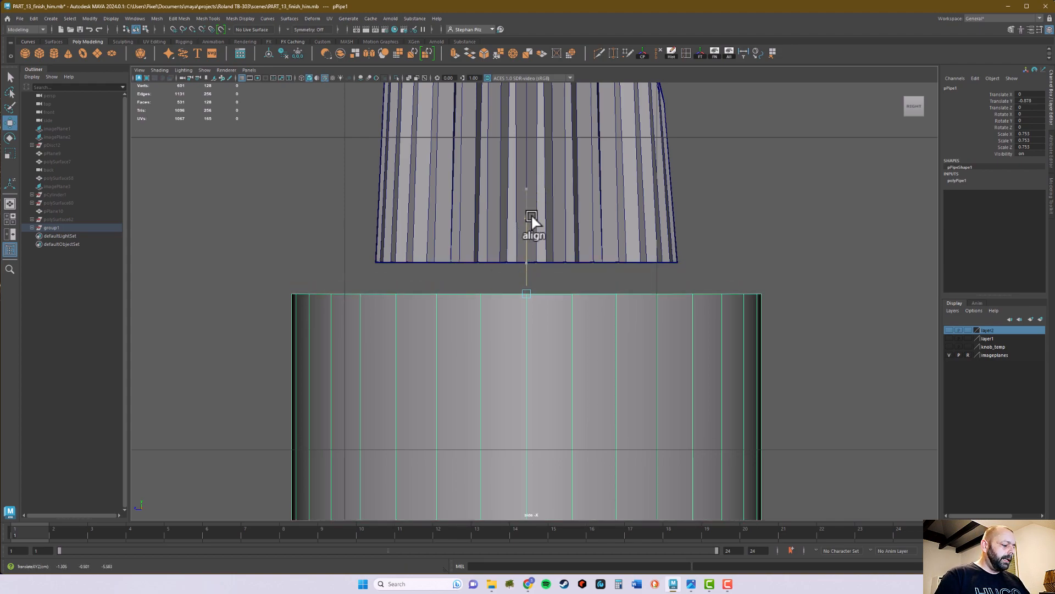
key(v)
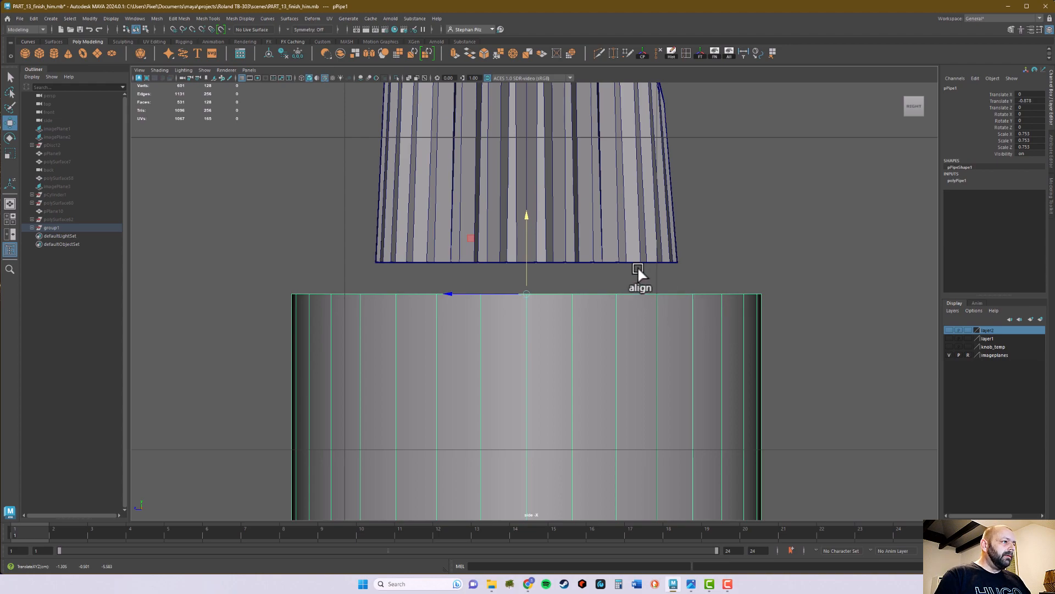
middle_drag(616, 265, 617, 255)
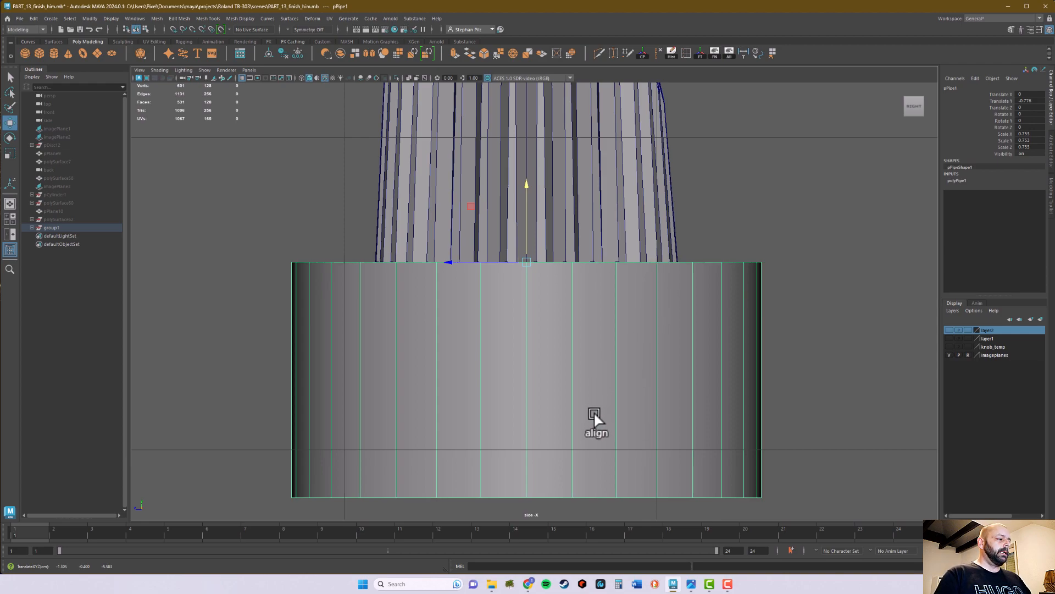
- Select the pipe's upper and side faces in face mode, leaving out the bottom ring, and view it from below
right_drag(324, 339, 318, 357)
drag(226, 202, 868, 371)
alt+middle_drag(829, 420, 834, 320)
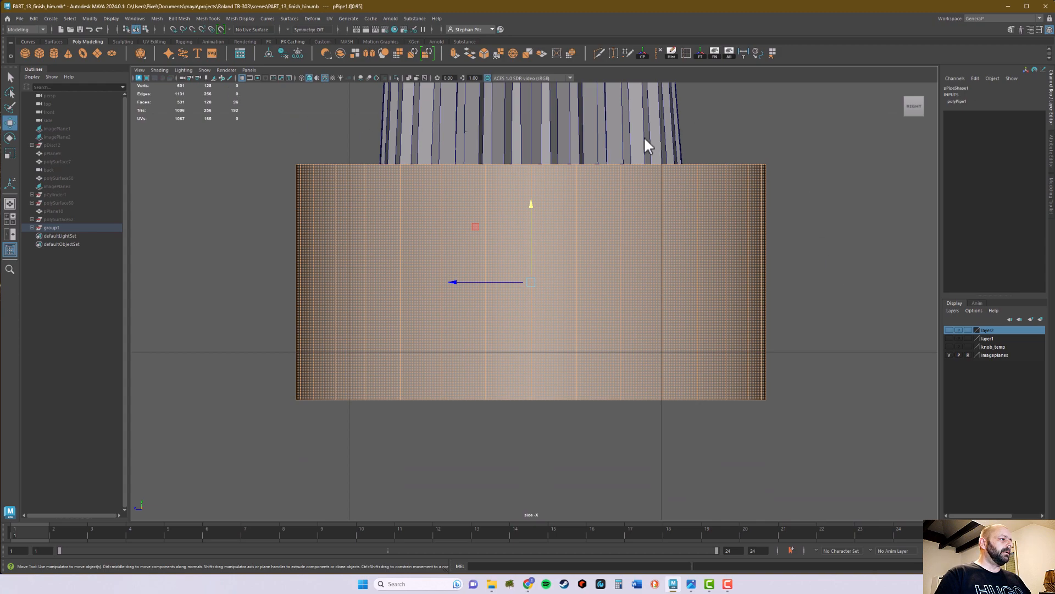
key(space)
key(space)
alt+drag(747, 362, 631, 207)
alt+drag(806, 361, 808, 311)
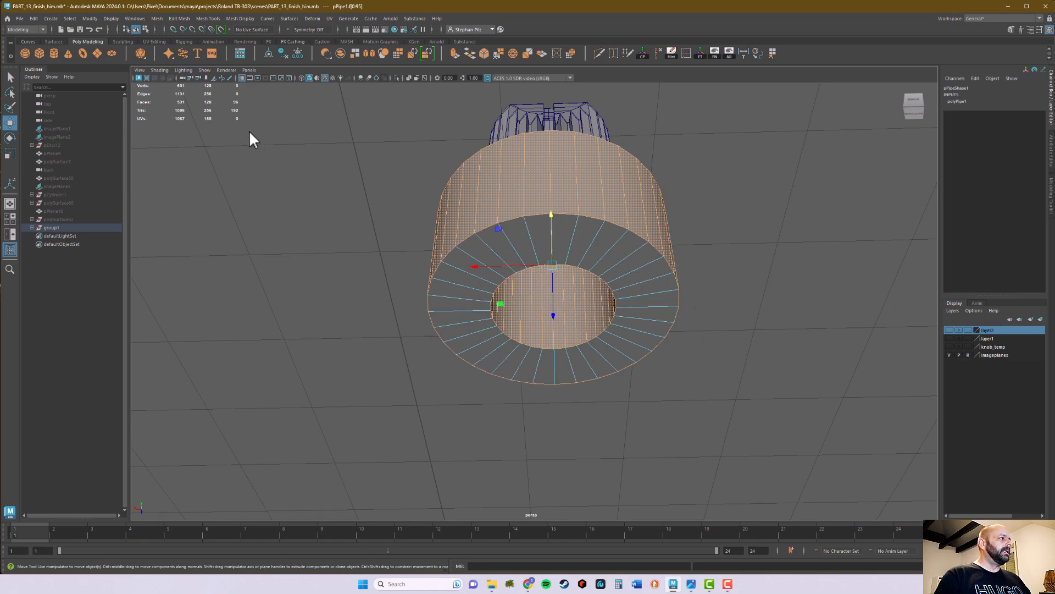
- Invert the face selection, delete the pipe's bottom ring of faces, and return to object mode
click(69, 18)
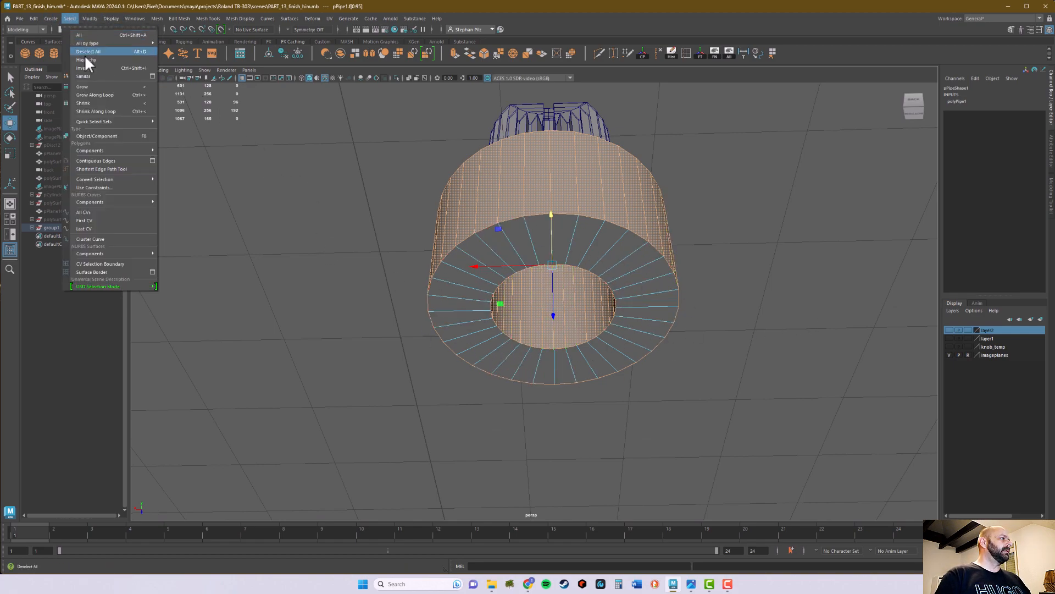
click(123, 66)
key(Delete)
alt+drag(796, 250, 790, 281)
alt+drag(695, 403, 687, 419)
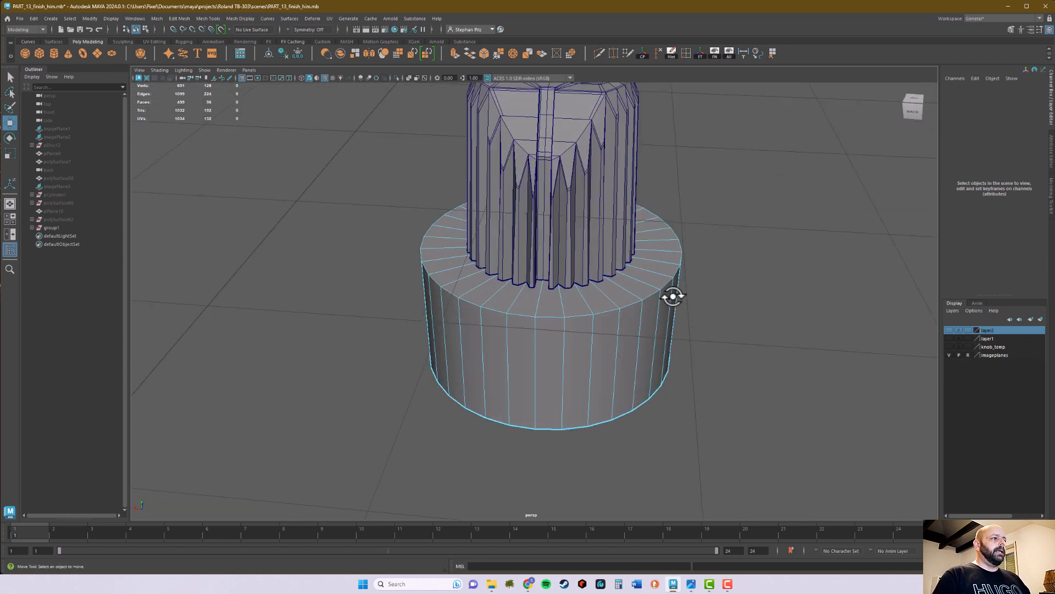
mouse_move(650, 296)
right_down()
mouse_move(656, 283)
mouse_move(651, 298)
right_up()
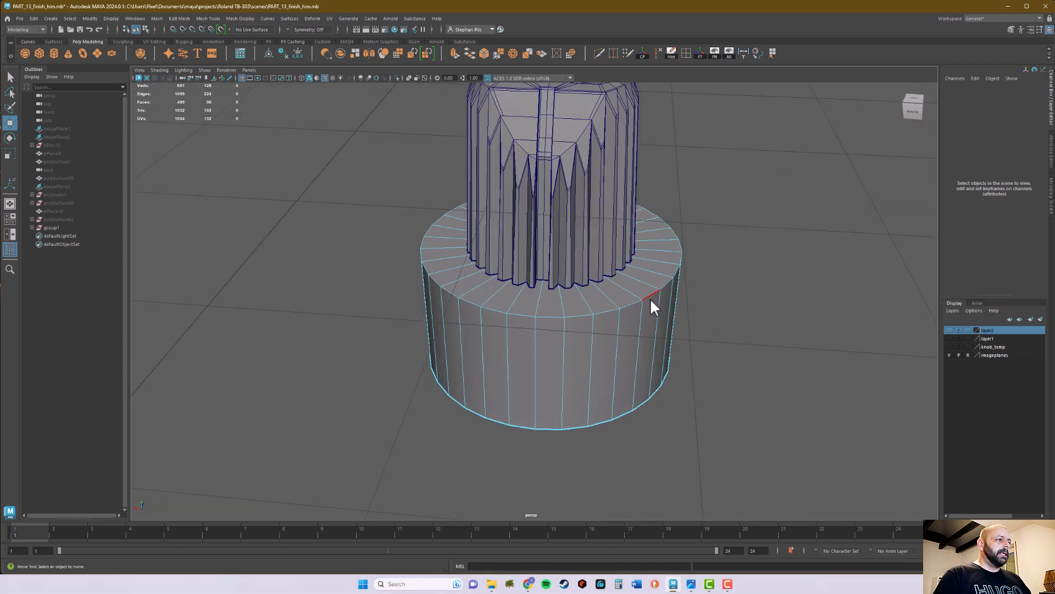
right_drag(666, 234, 704, 230)
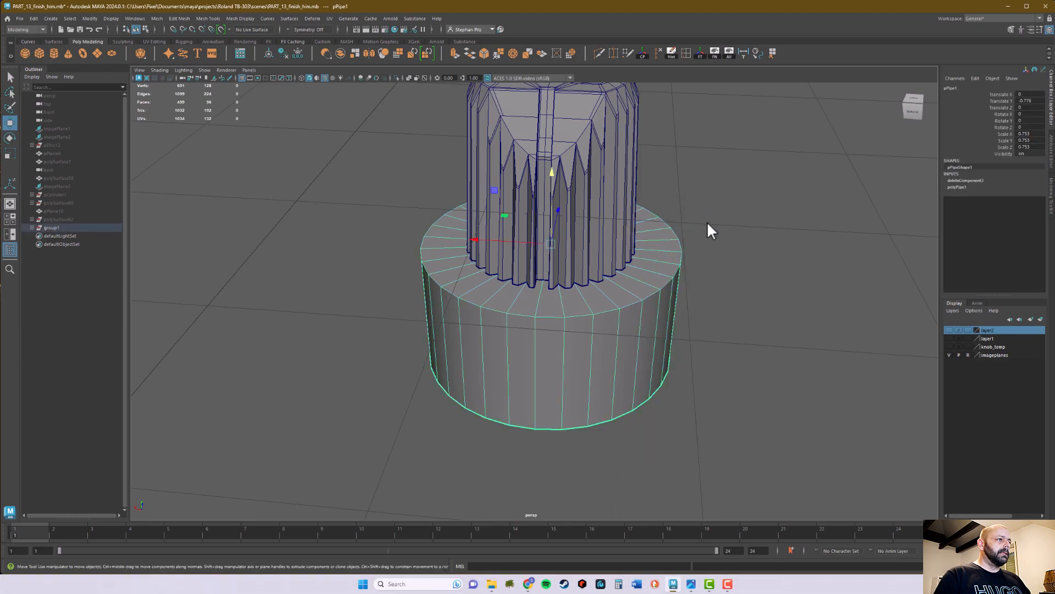
- Select the ring of faces forming the pipe's inner wall and delete it
alt+drag(654, 268, 614, 266)
right_drag(570, 231, 572, 236)
click(567, 224)
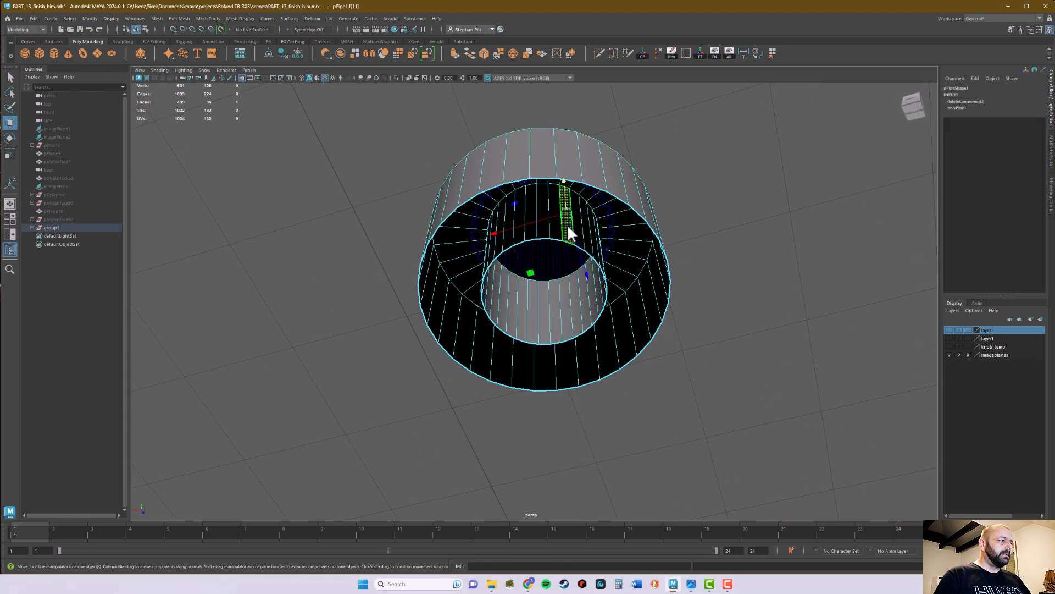
key(q)
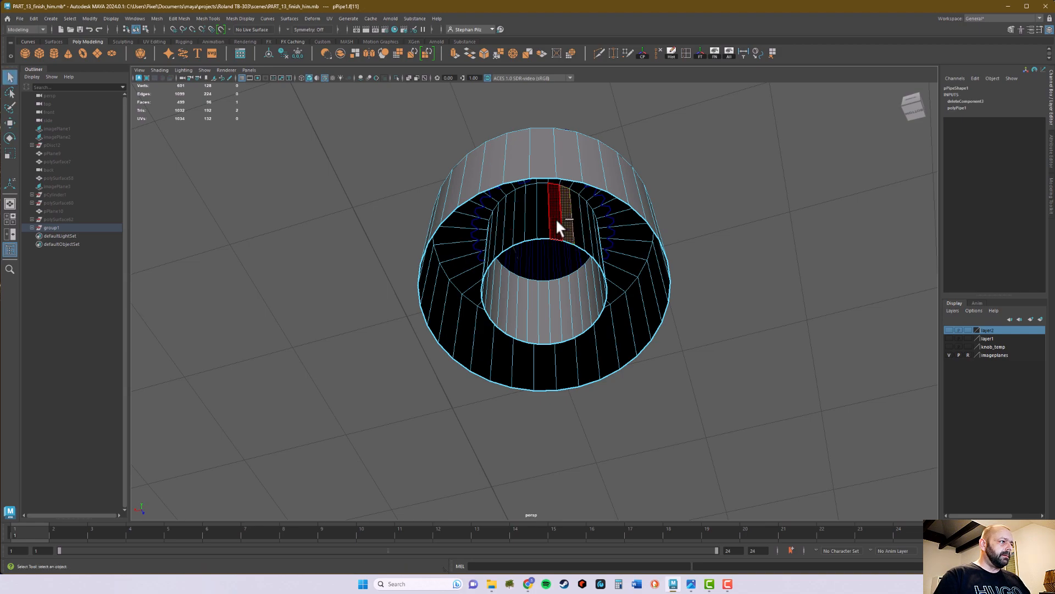
ctrl+double_click(556, 218)
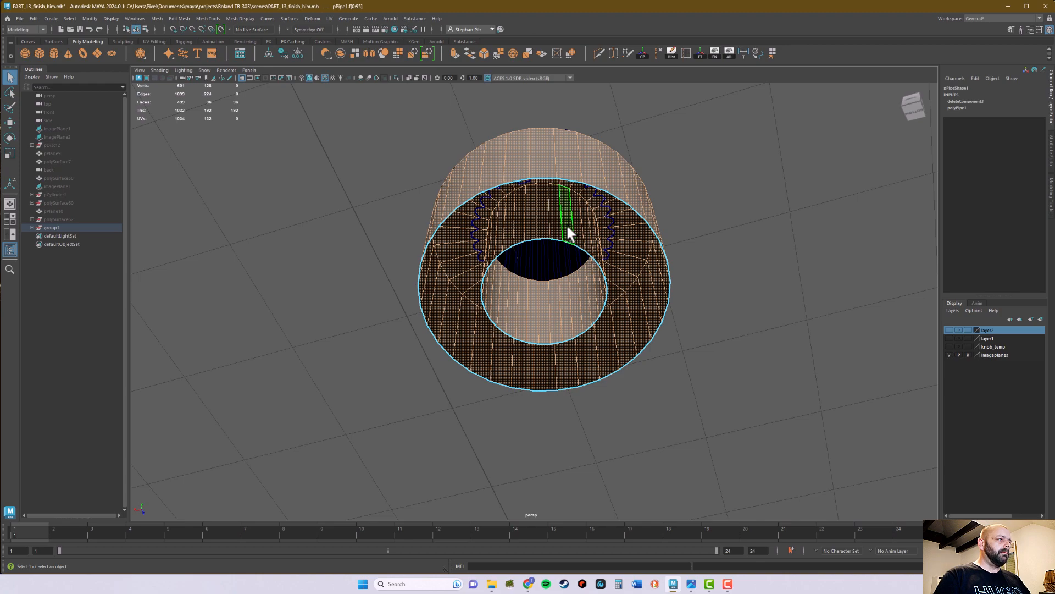
click(566, 223)
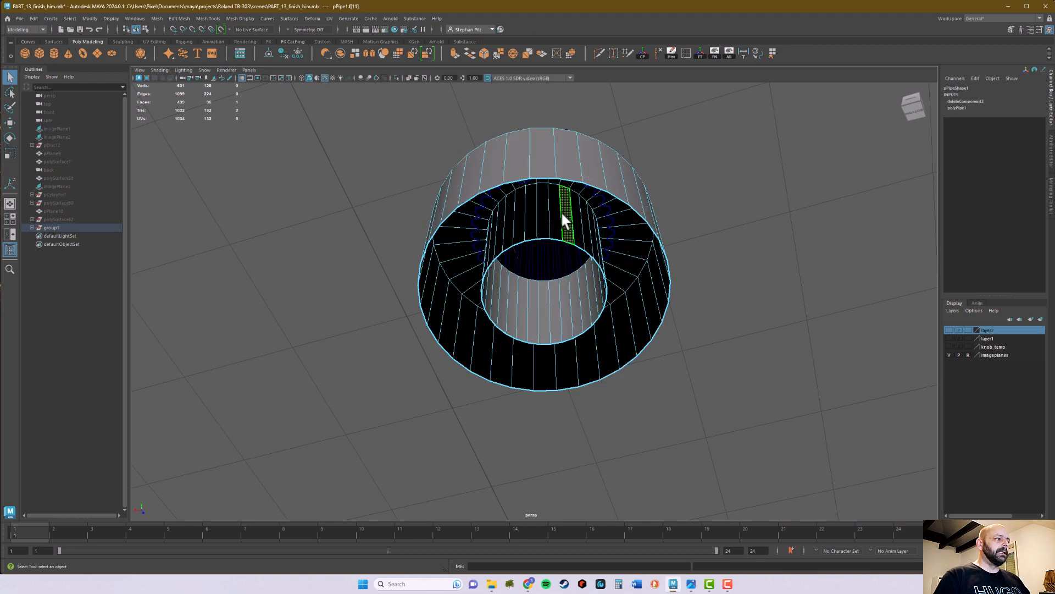
double_click(555, 218)
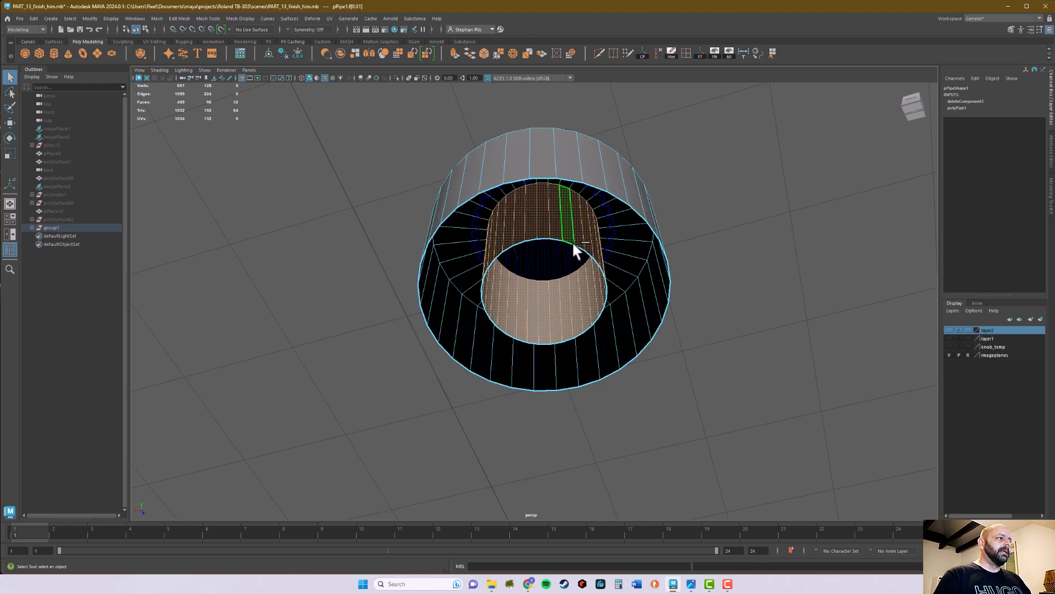
alt+drag(791, 260, 758, 298)
- Select the pipe's outer upper edge loop and bevel it with 3 segments
click(751, 240)
right_drag(615, 316, 618, 292)
double_click(625, 311)
alt+drag(721, 299, 744, 297)
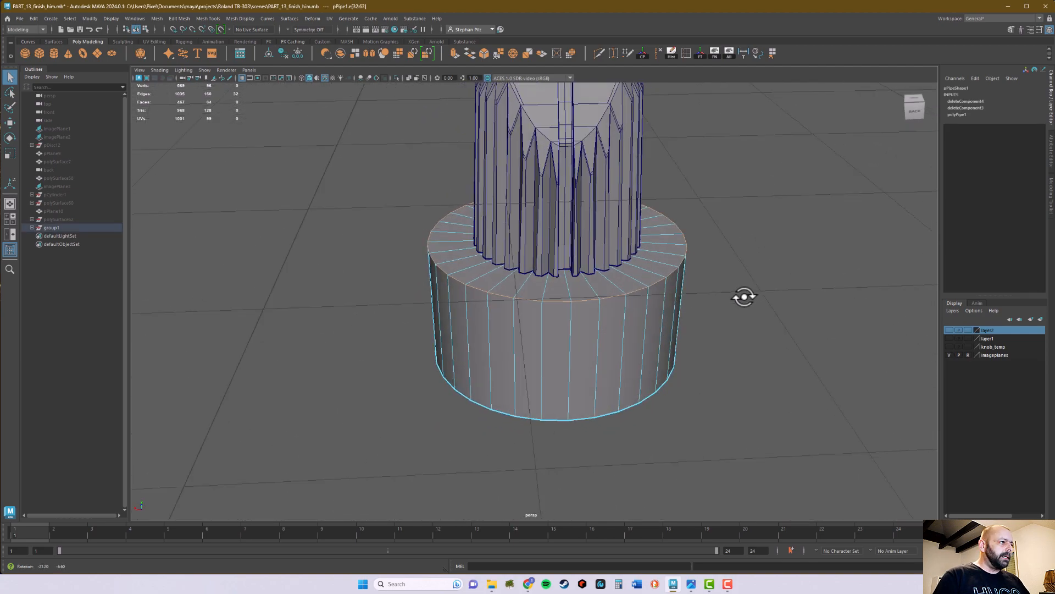
click(486, 50)
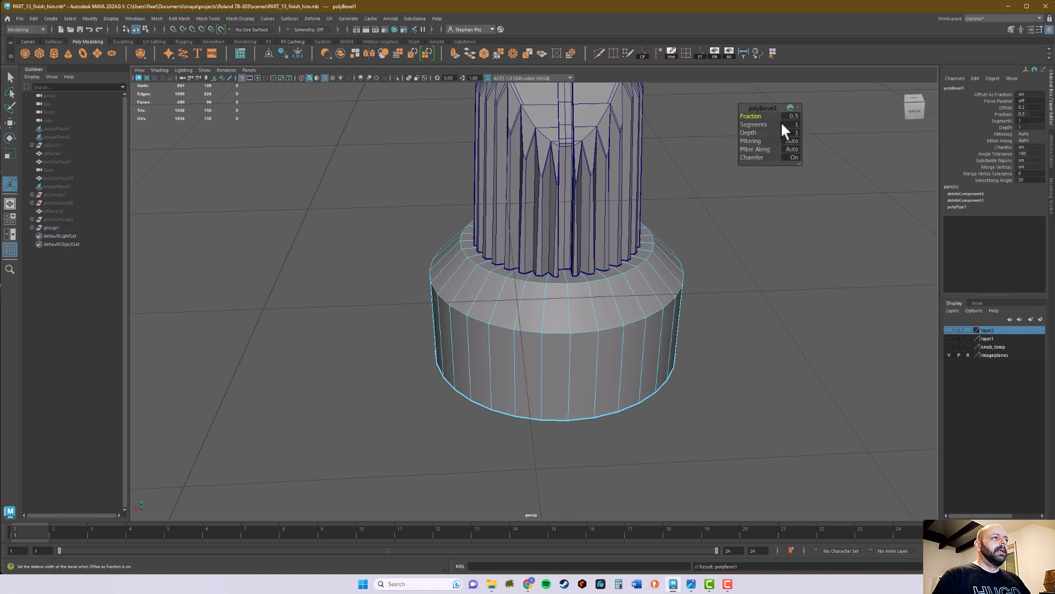
drag(754, 124, 771, 126)
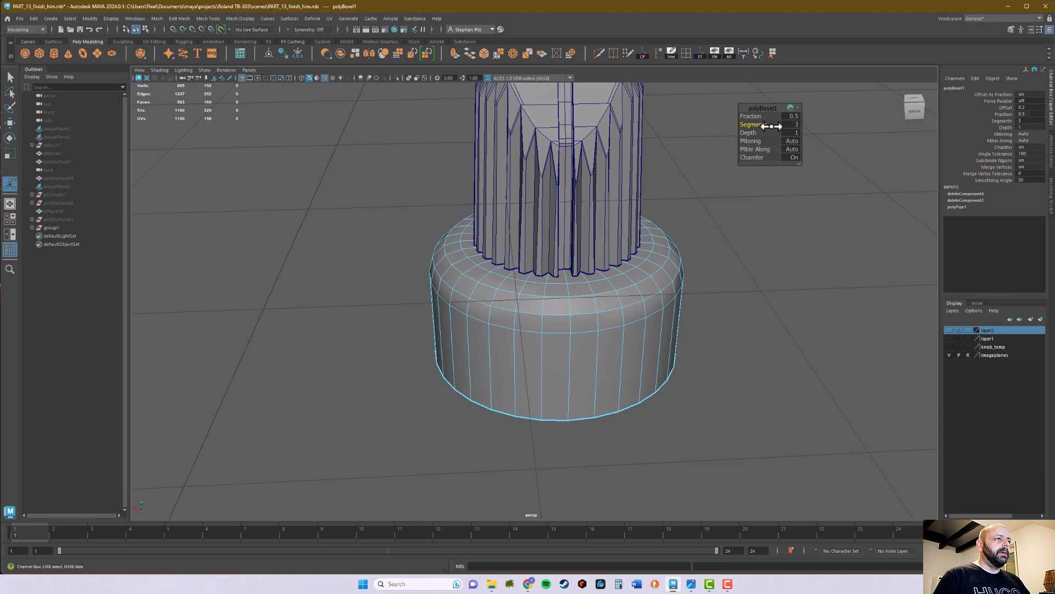
- Try bevel fractions of 0.2 and 0.1 on the pipe's outer upper edge
drag(766, 116, 763, 117)
click(792, 116)
text(0.2)
key(Return)
alt+right_drag(583, 335, 801, 341)
alt+middle_drag(801, 341, 665, 360)
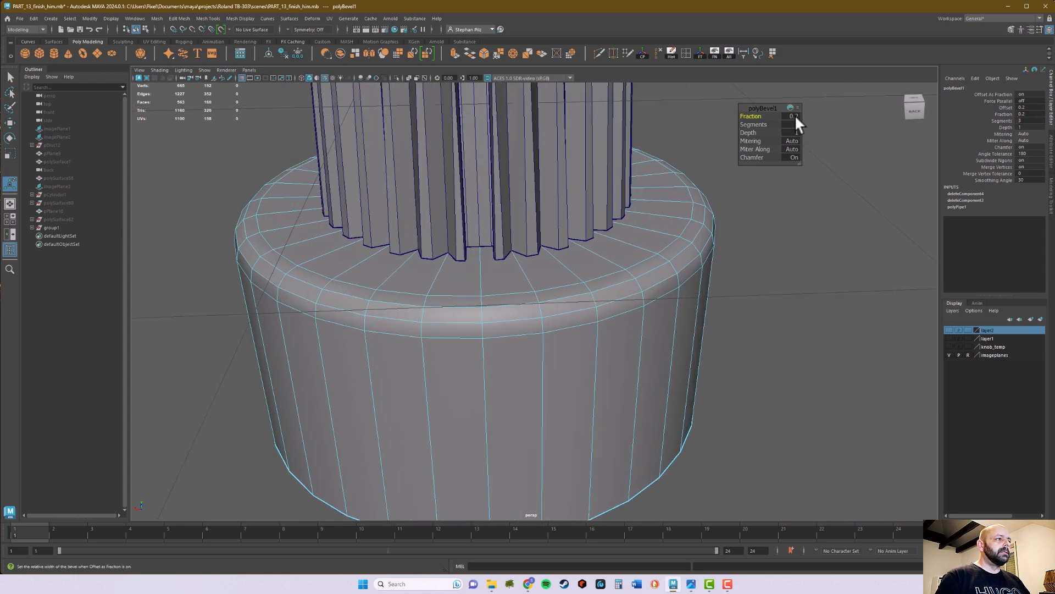
click(794, 116)
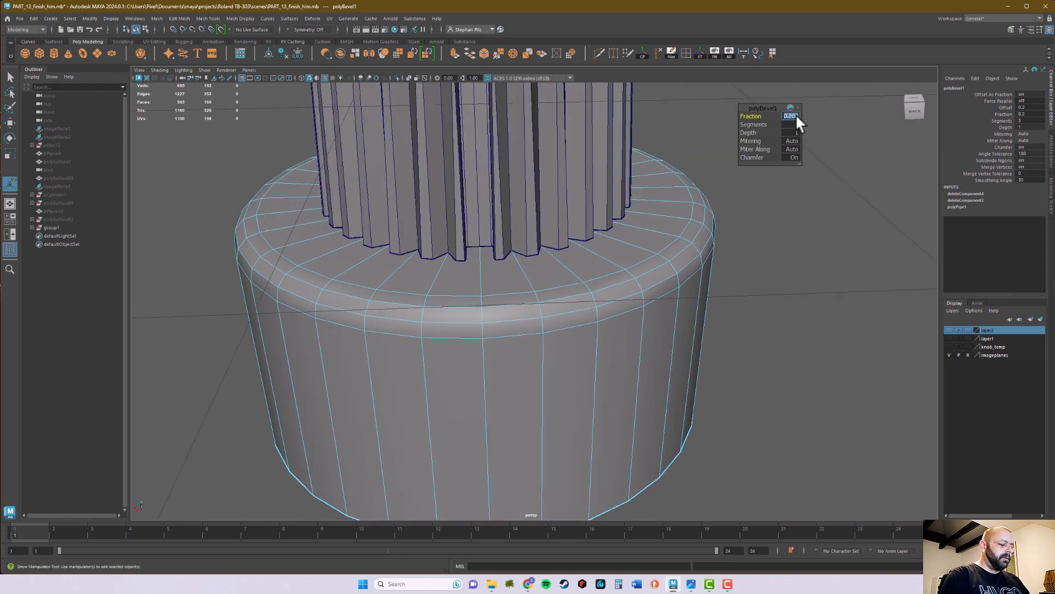
text(0.1)
key(Return)
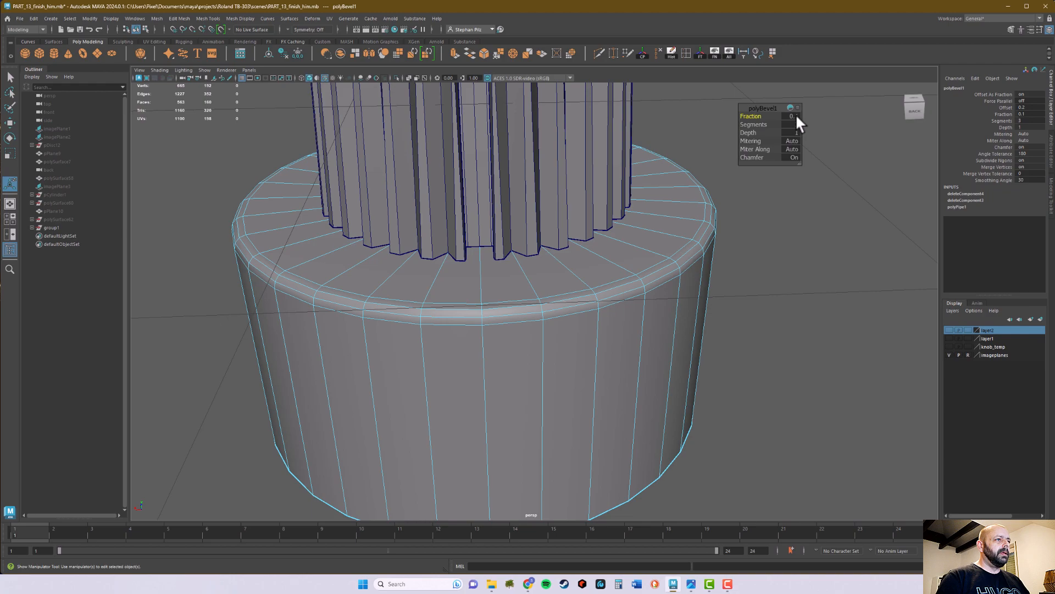
- Set the bevel fraction to 0.05 and return the pipe to object mode
text(.0)
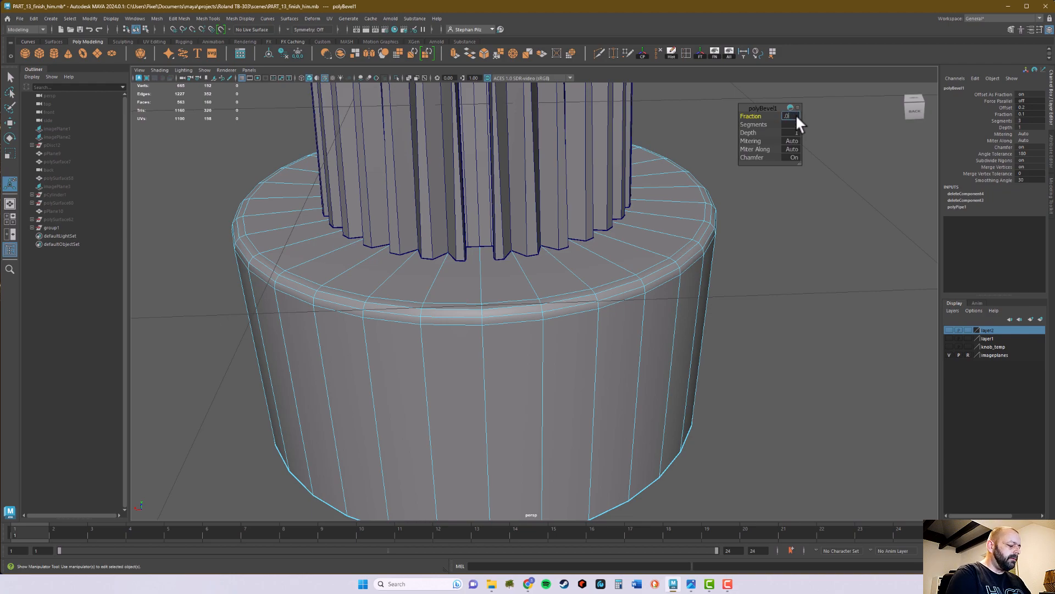
text(5)
key(Return)
alt+drag(751, 308, 546, 323)
key(q)
right_drag(592, 279, 592, 294)
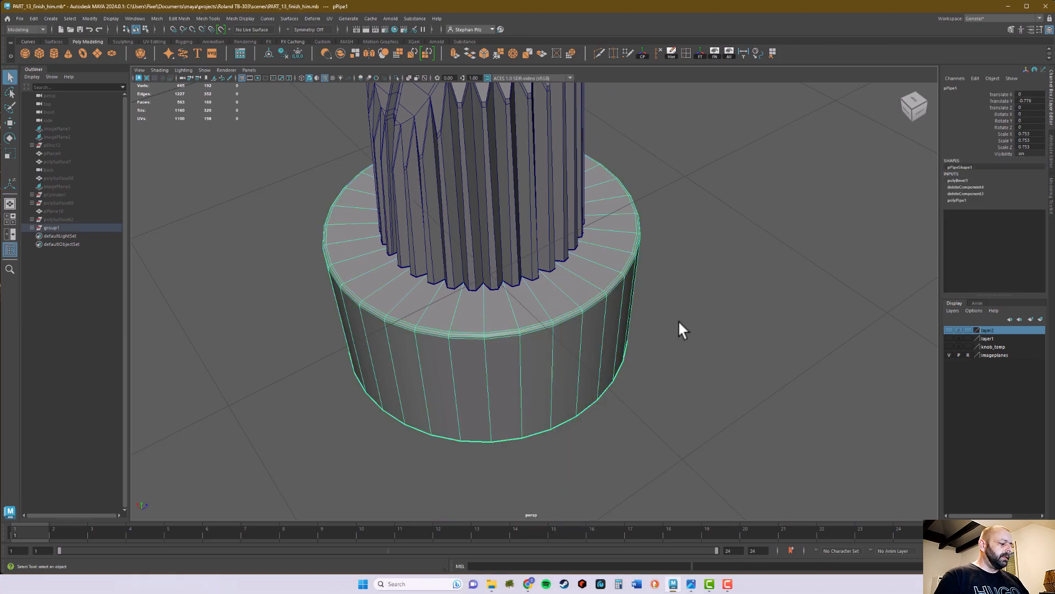
- Deselect the smooth-previewed pipe base and hide the wireframe overlay to inspect the whole knob
click(698, 335)
alt+drag(720, 361, 709, 368)
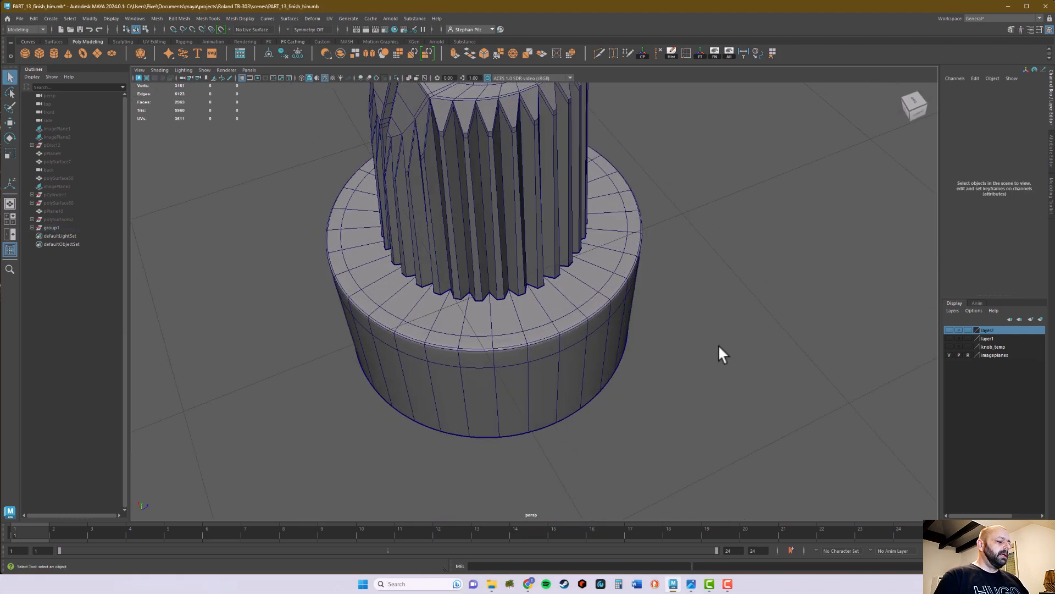
key(5)
alt+drag(759, 345, 702, 339)
alt+drag(716, 285, 693, 318)
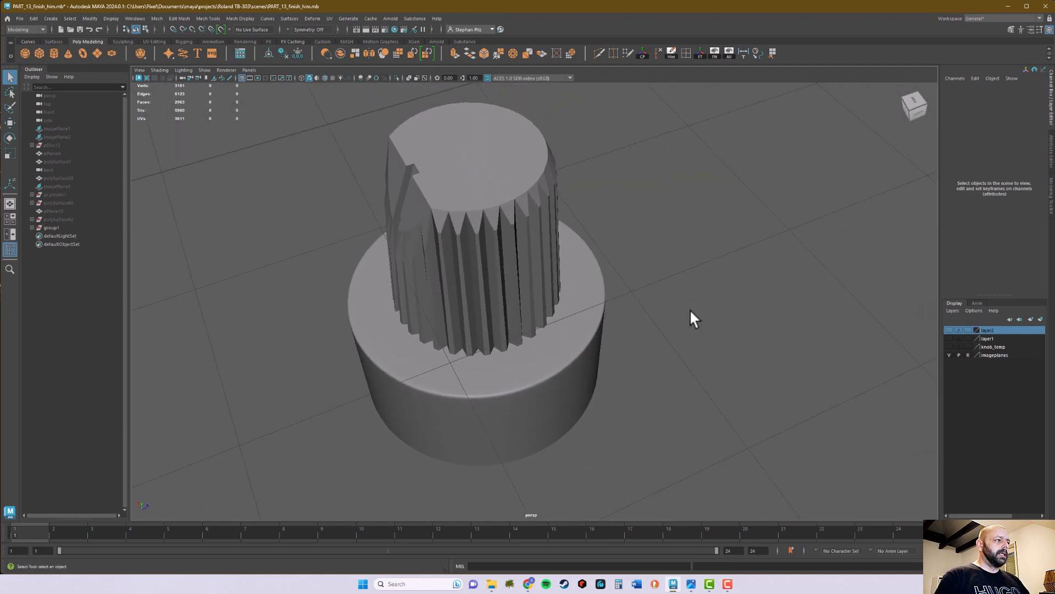
- Switch to the photo viewer, compare the knob's base with the reference photos of the synth knobs, and return to Maya
click(691, 584)
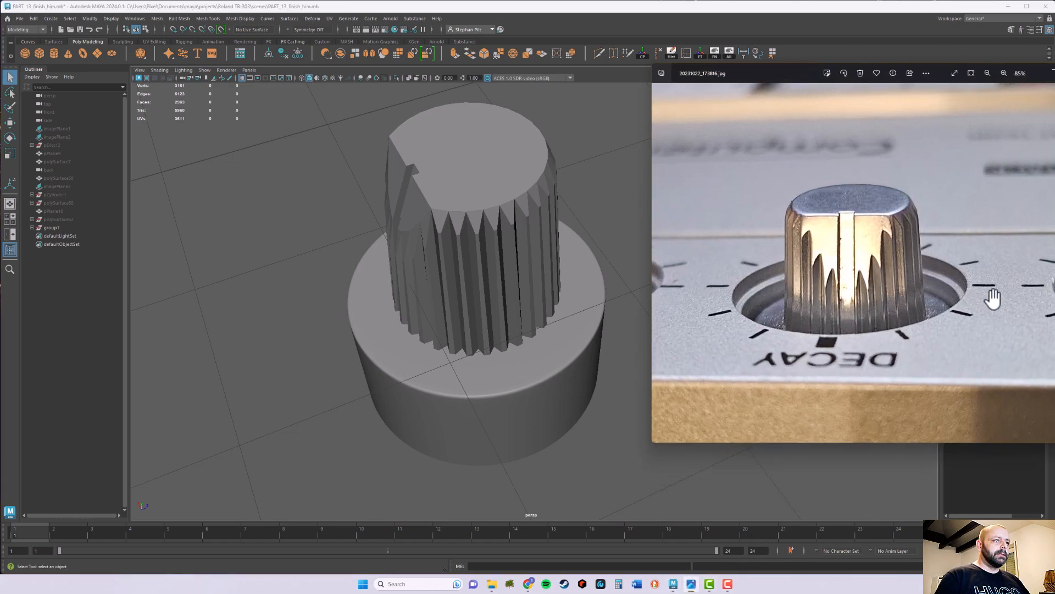
scroll(984, 291, down, 5)
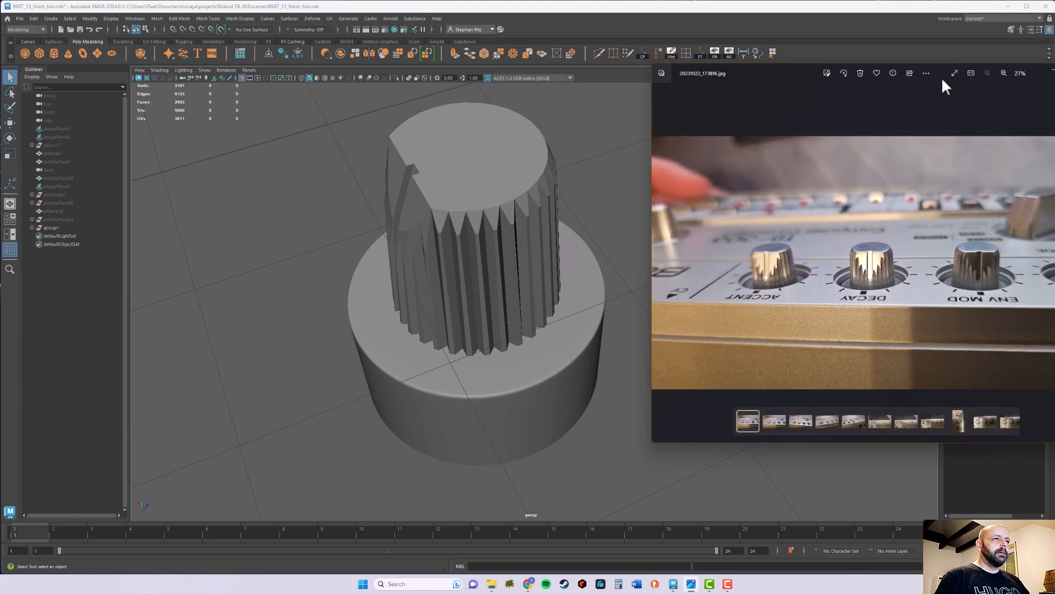
drag(941, 66, 876, 74)
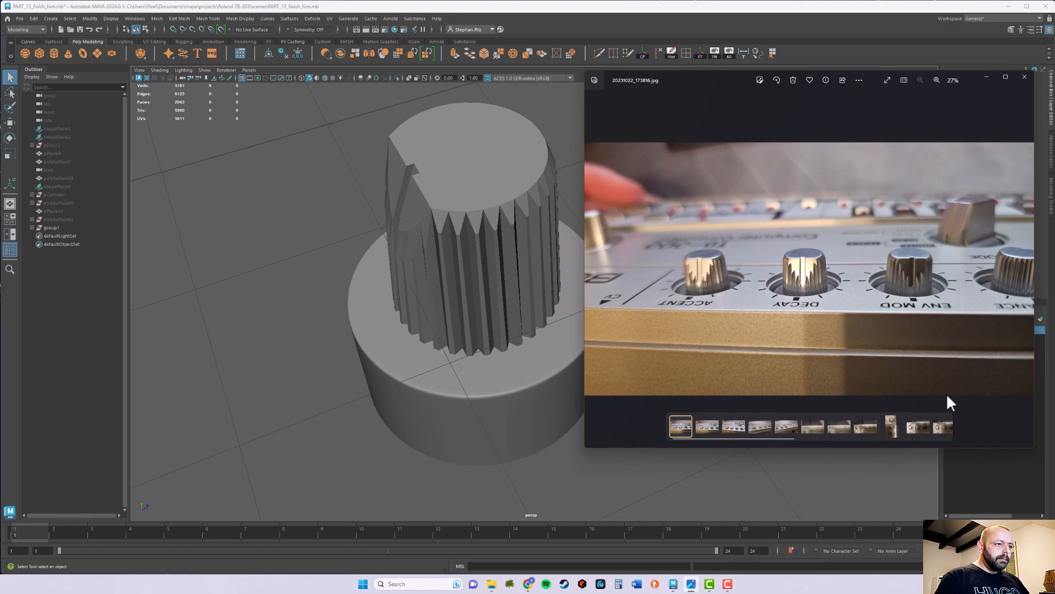
click(891, 427)
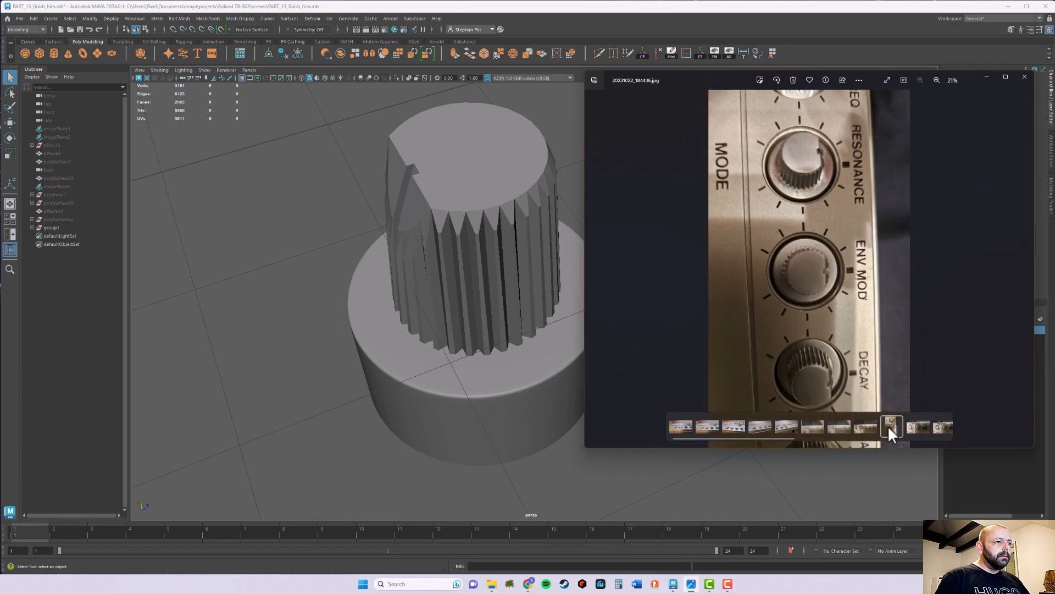
click(867, 427)
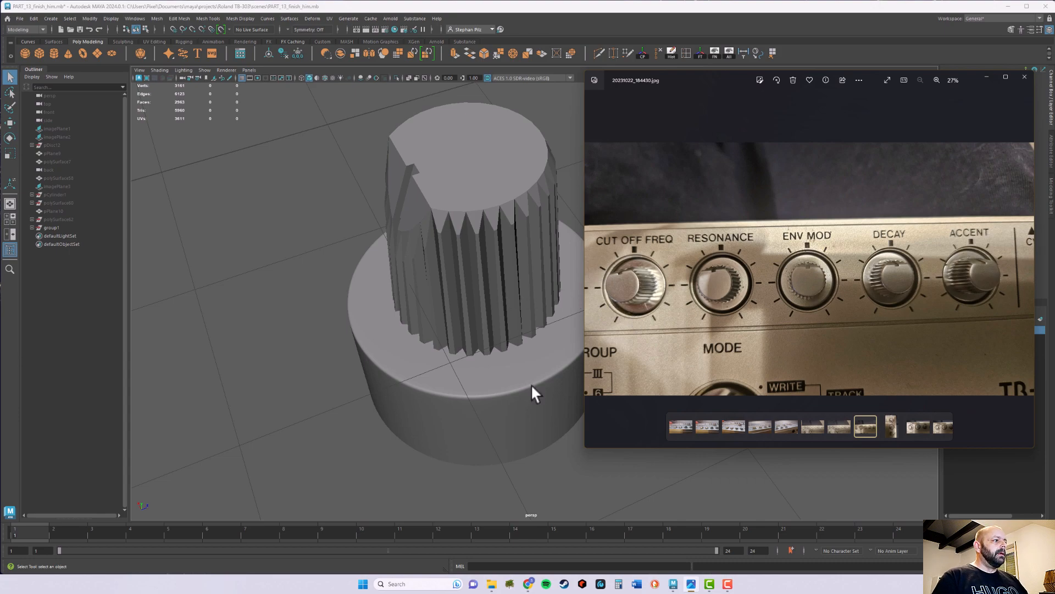
click(986, 77)
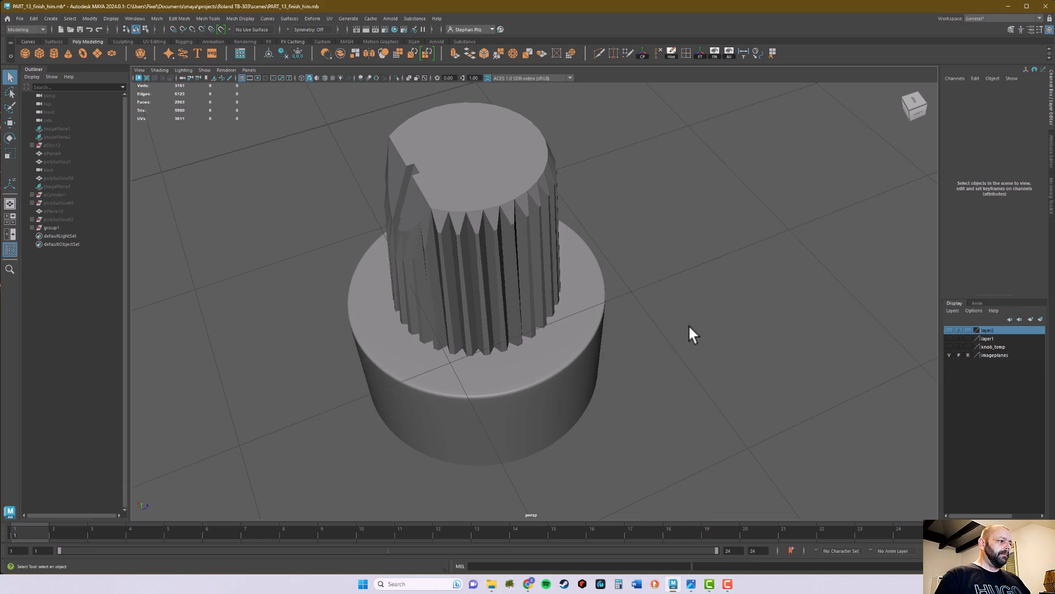
- Unhide all scene objects, restore the wireframe overlay, and view the knob from above in its Resonance hole
click(729, 53)
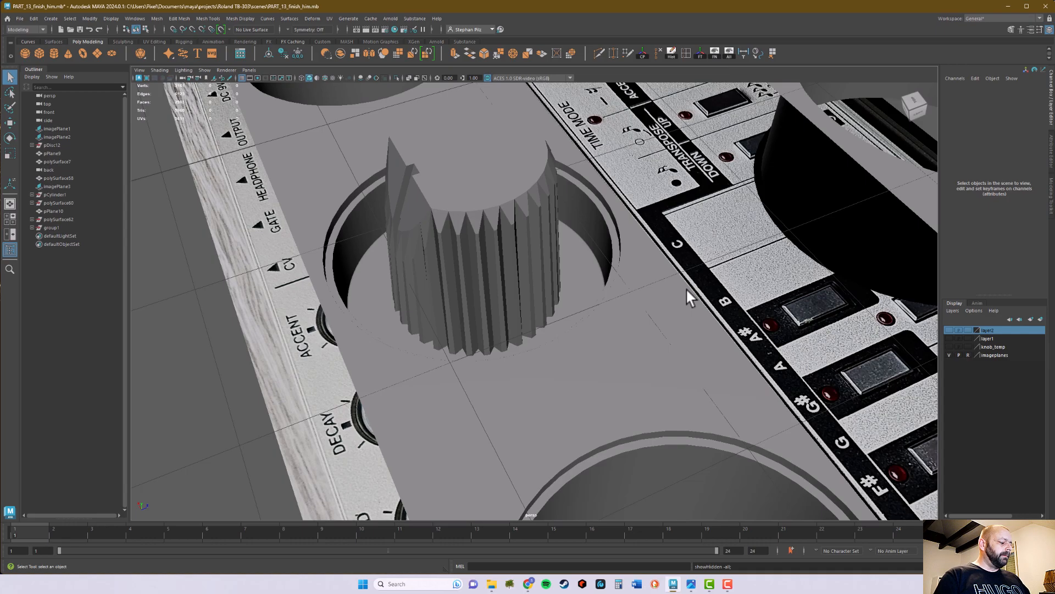
key(alt+5)
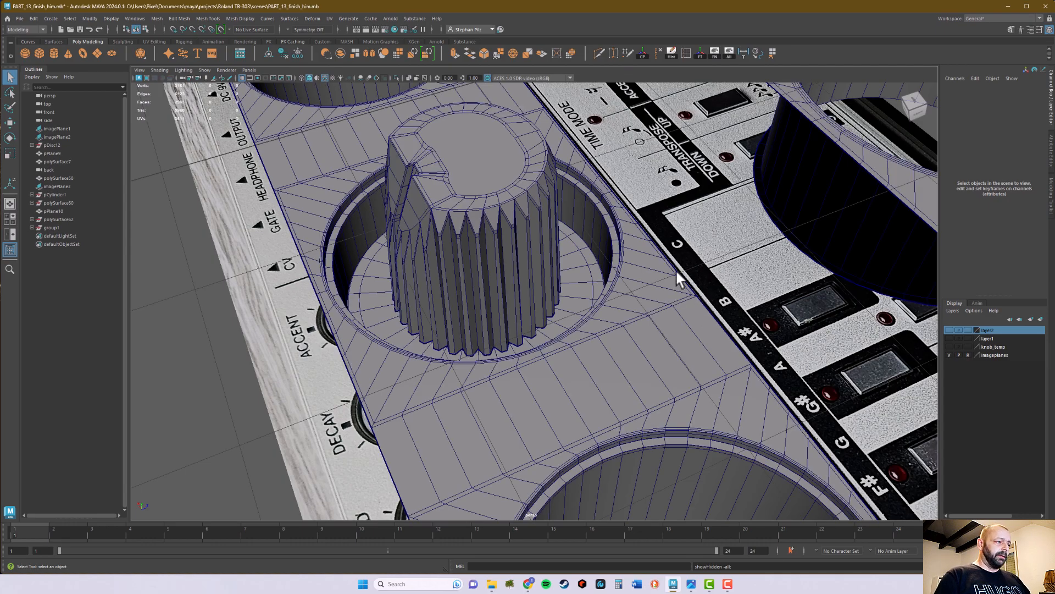
alt+drag(628, 330, 502, 348)
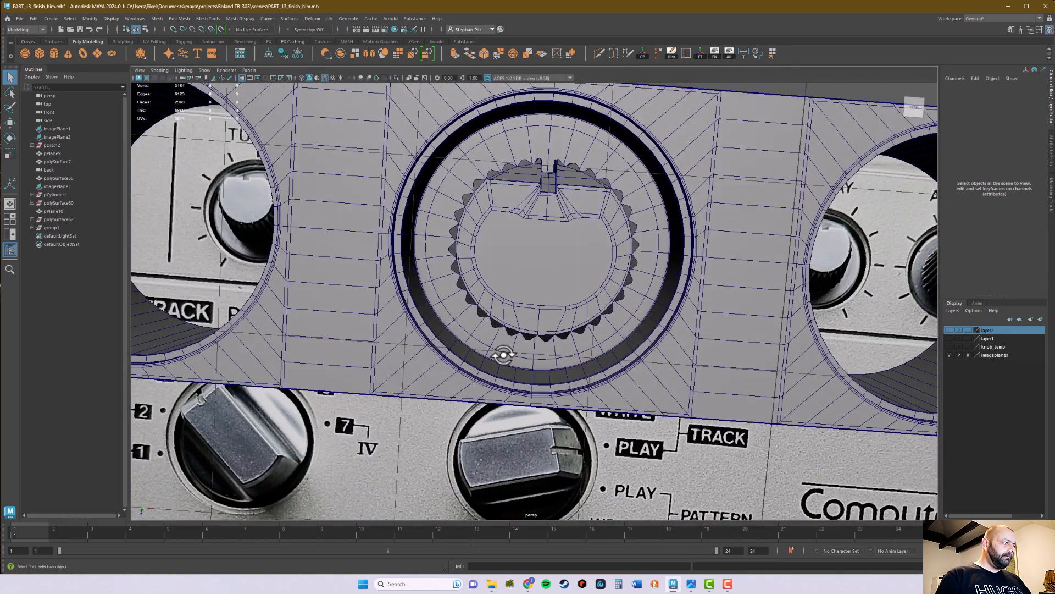
key(space)
key(space)
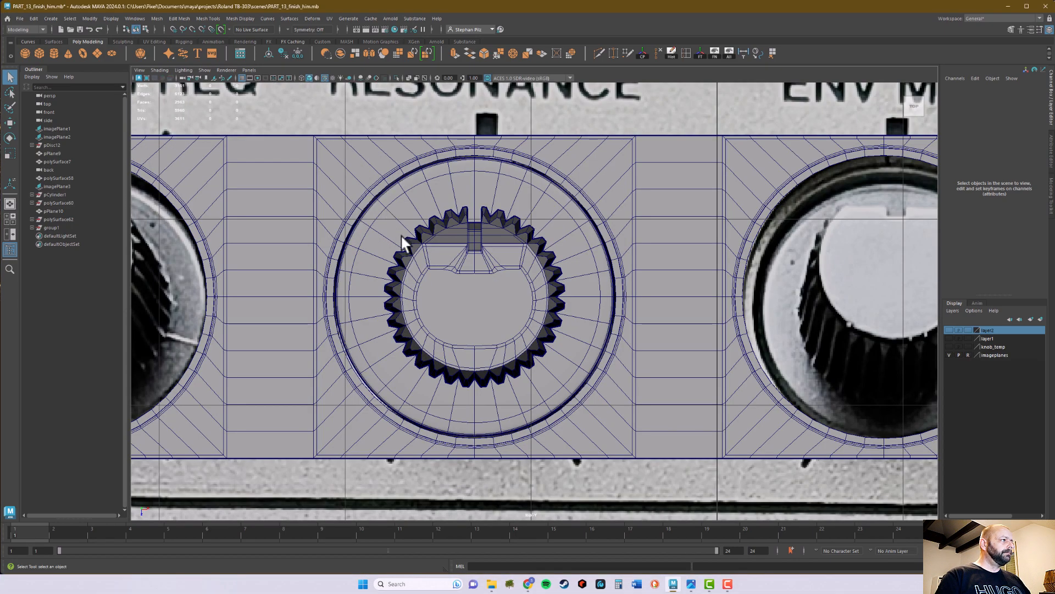
scroll(439, 237, up, 2)
- Select the pipe base and scale it down uniformly to about 0.61 so it clears the hole's wall
click(572, 219)
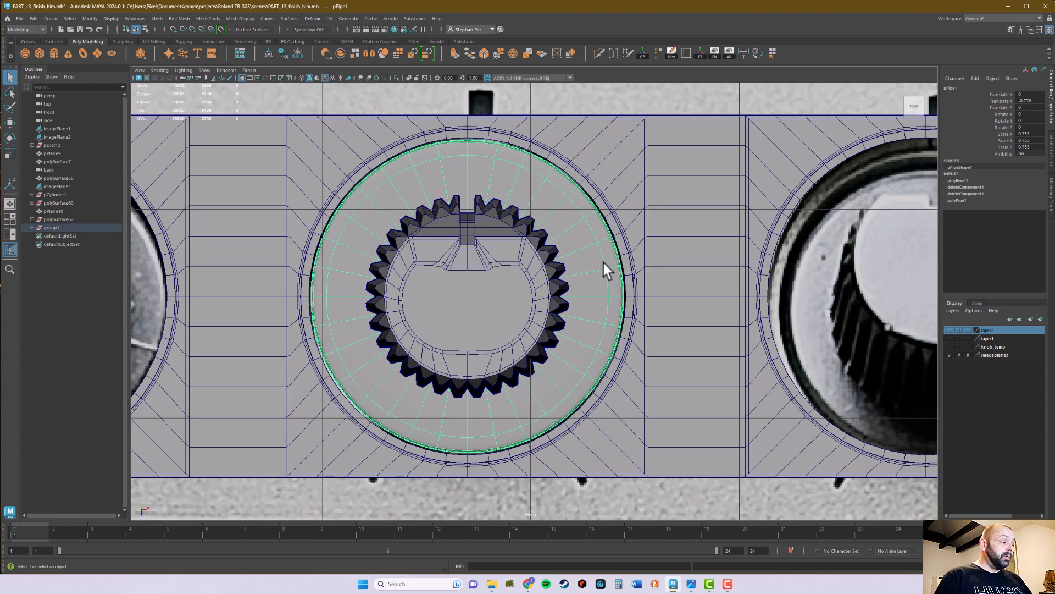
key(r)
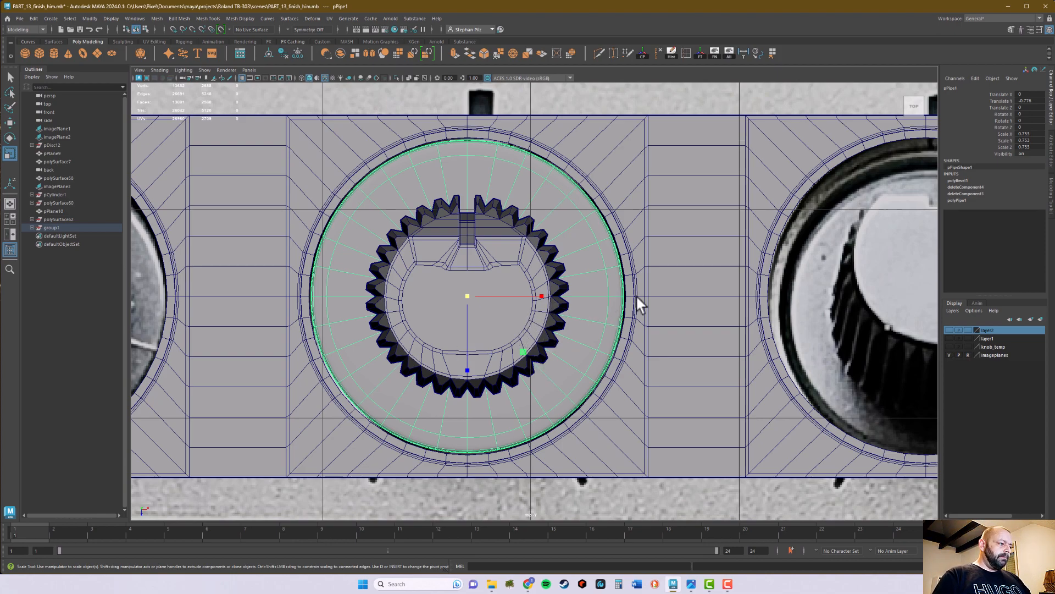
key(space)
key(space)
alt+drag(725, 275, 719, 321)
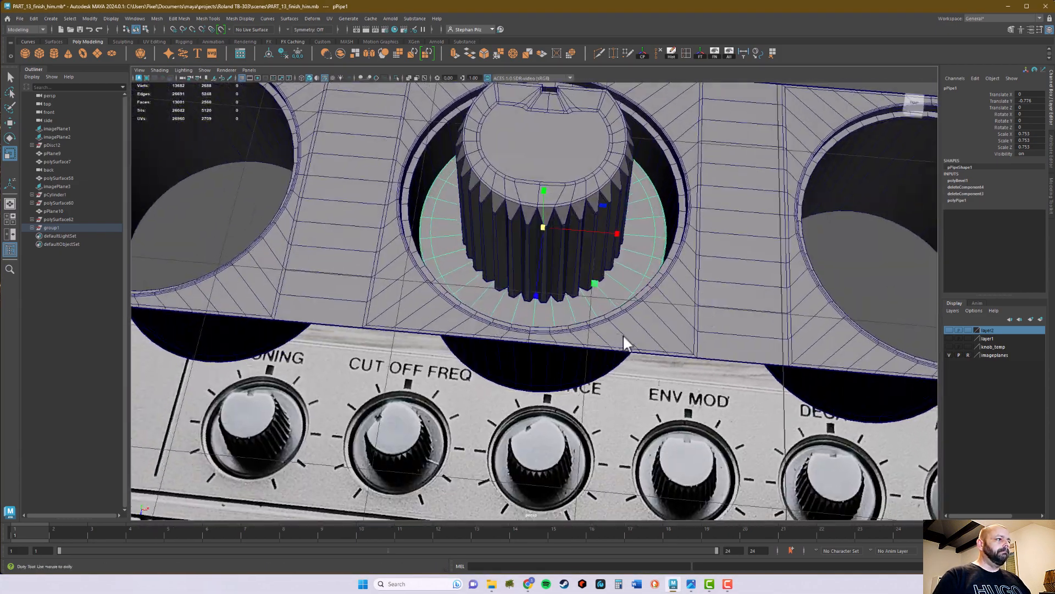
alt+right_drag(618, 333, 697, 333)
alt+drag(697, 333, 671, 332)
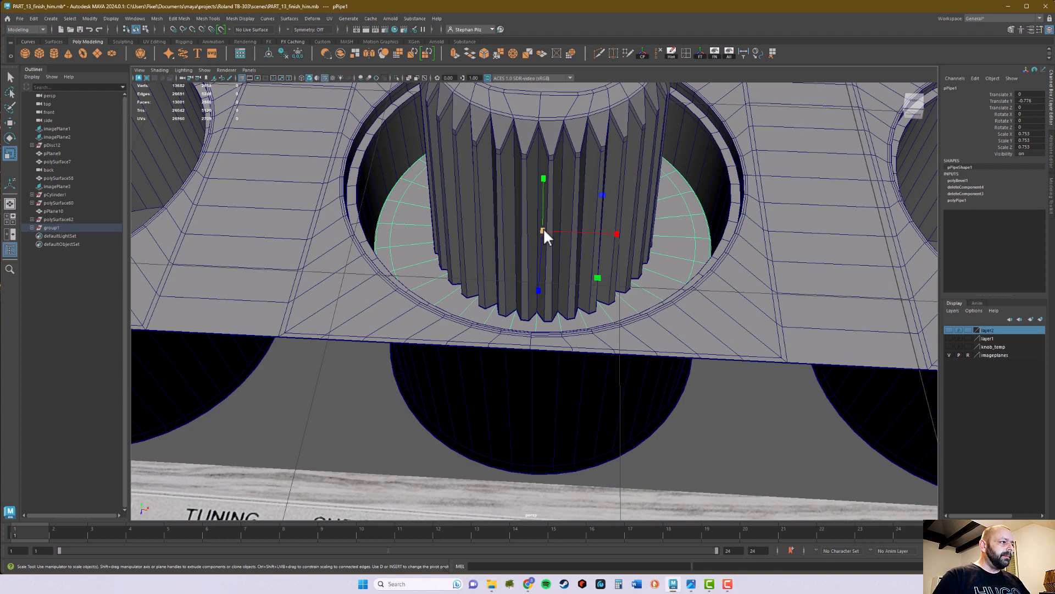
drag(543, 230, 471, 358)
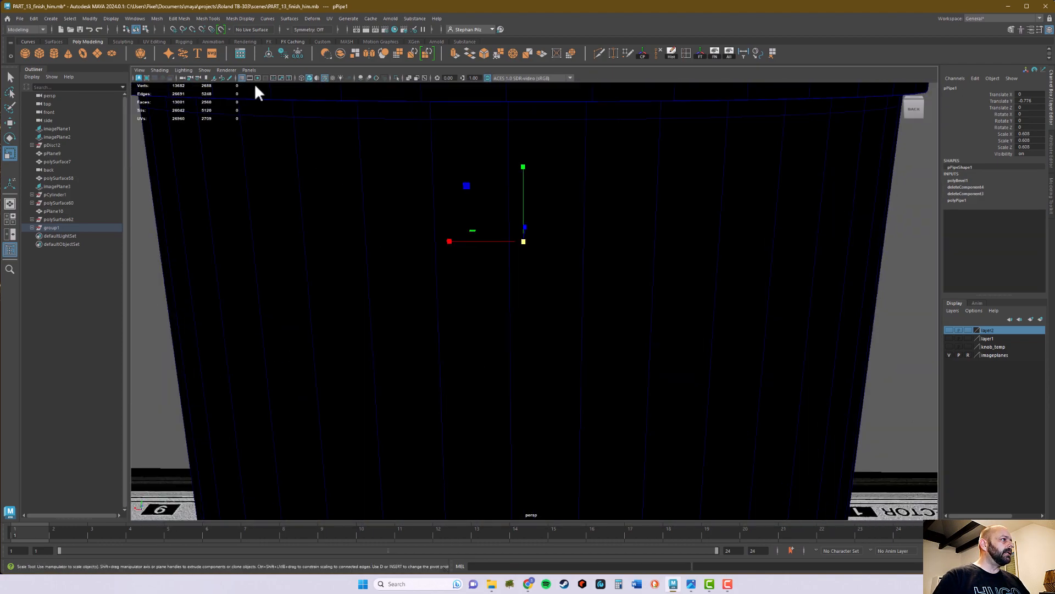
- Check the base against the hole in wireframe display, restore shading, and scale the base uniformly to about 0.67
click(302, 78)
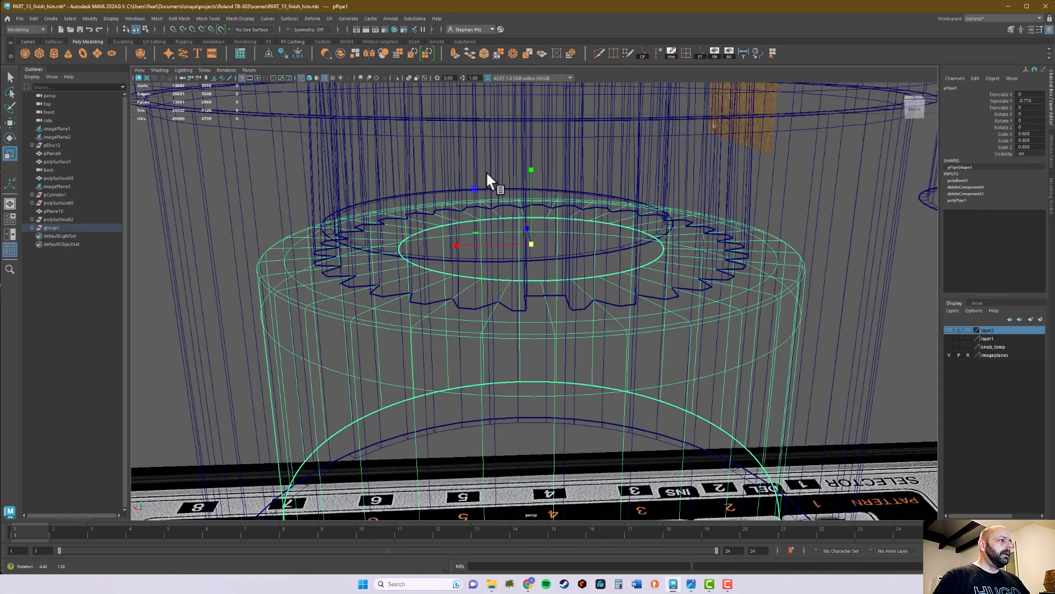
alt+drag(583, 268, 578, 349)
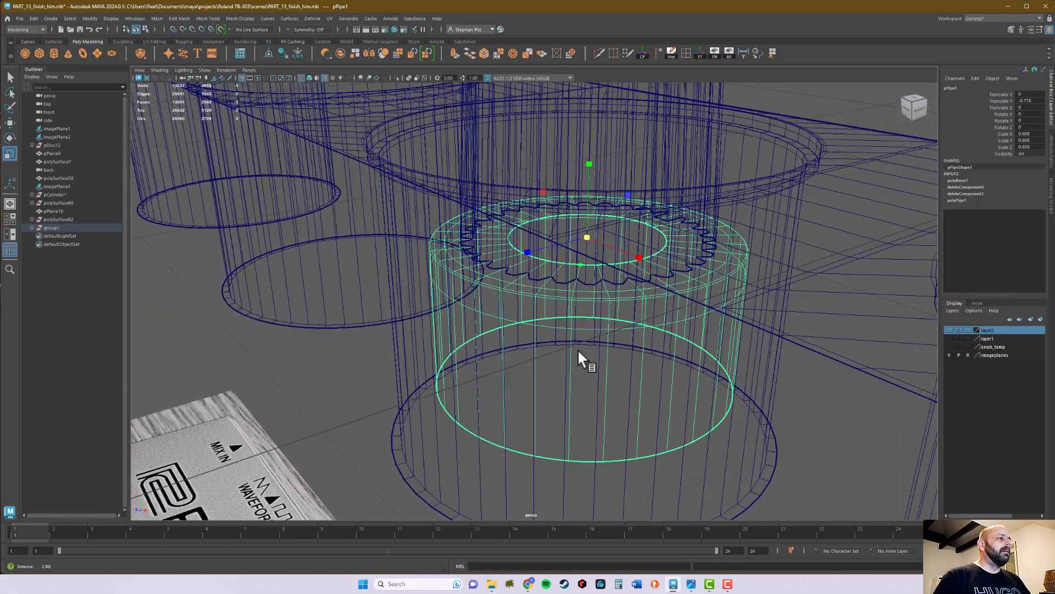
alt+drag(688, 331, 651, 379)
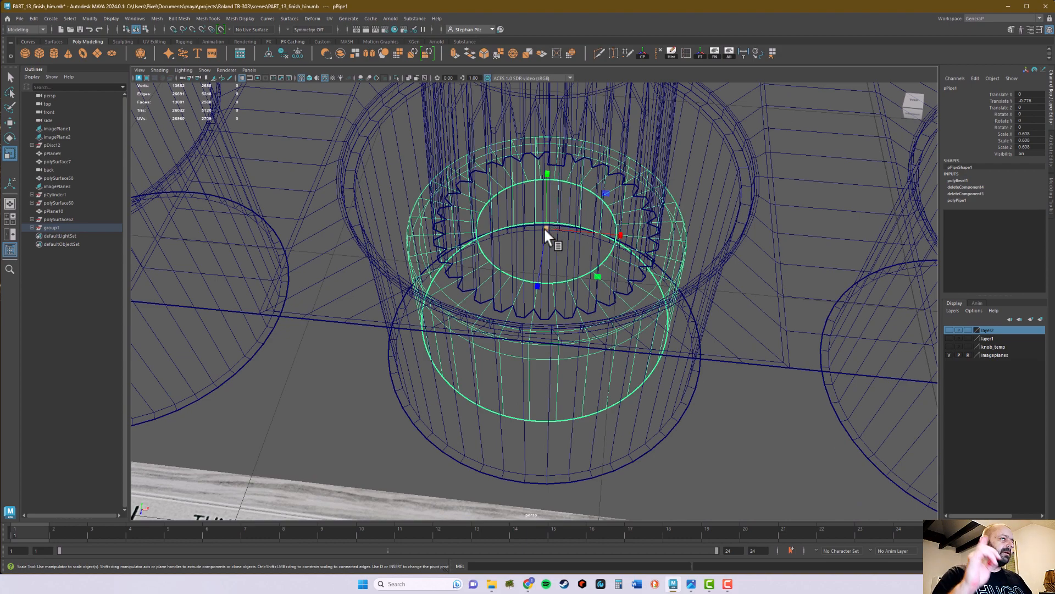
click(309, 78)
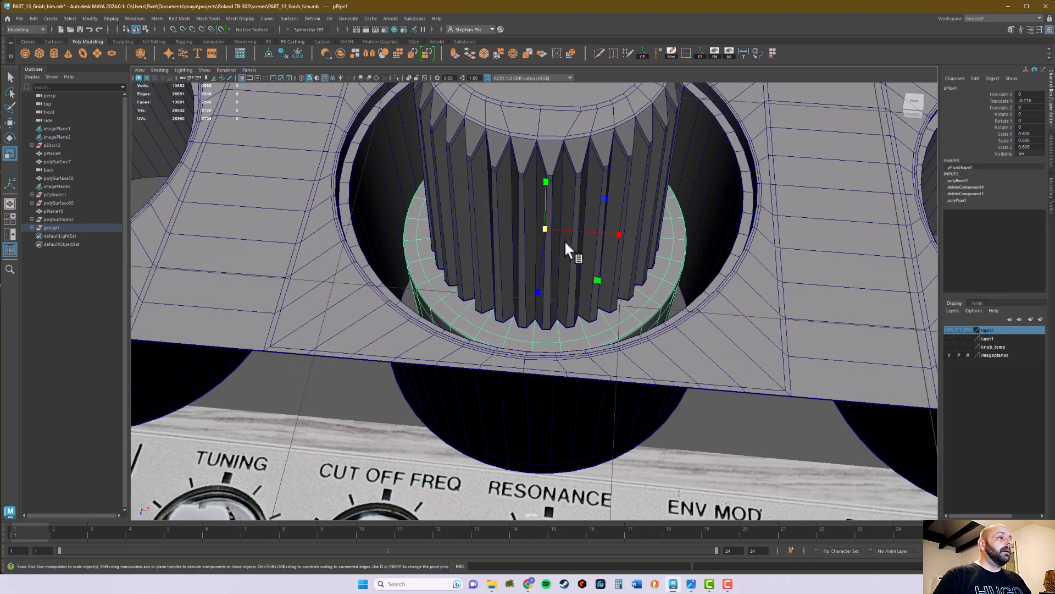
alt+drag(563, 260, 569, 226)
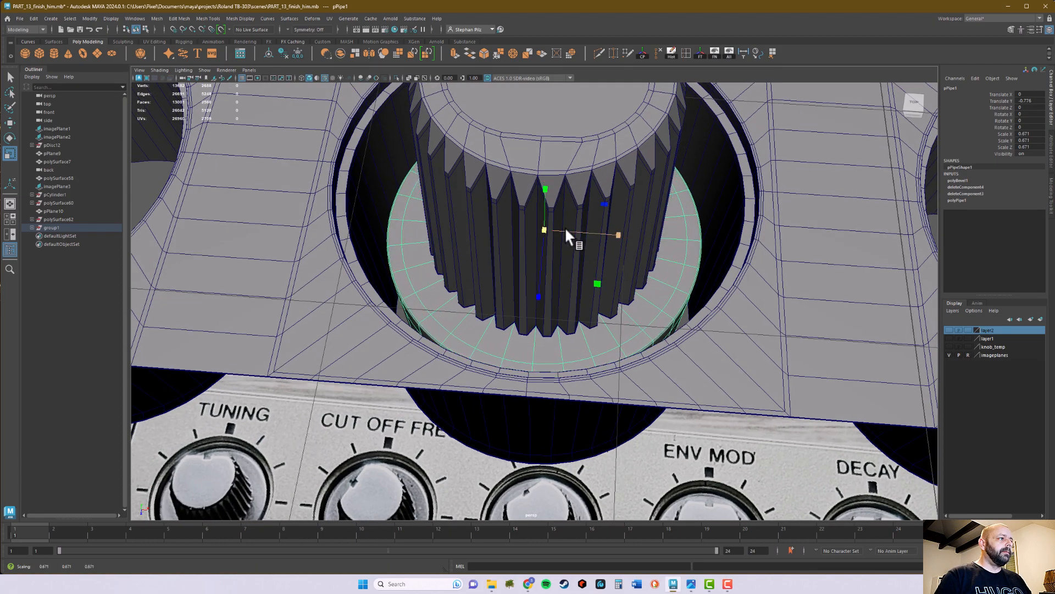
- Scale the pipe base uniformly to about 0.72 in the top view so it nearly fills the Resonance hole, and return to perspective
key(space)
key(space)
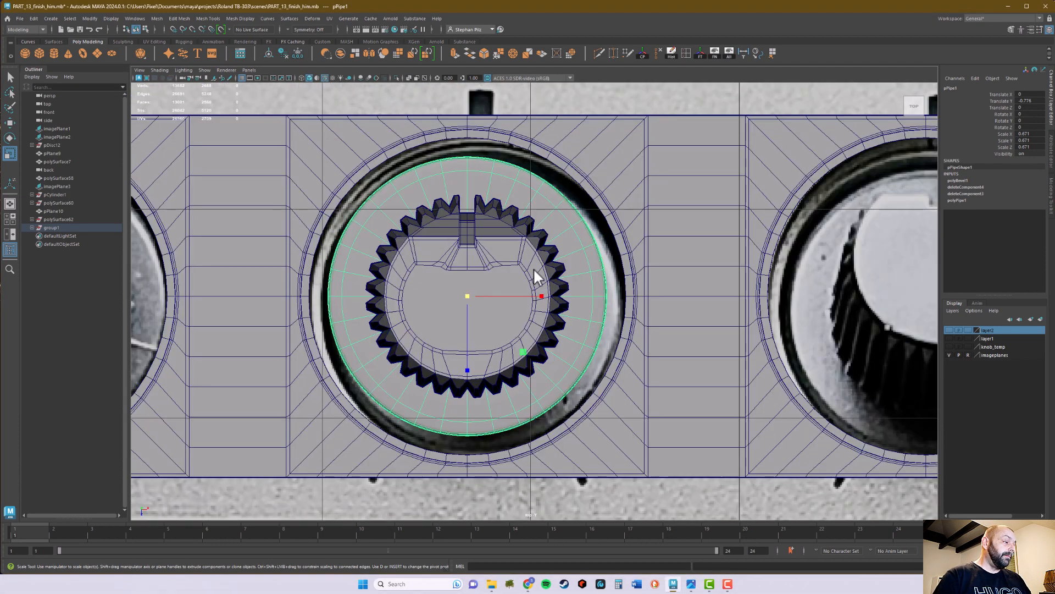
scroll(511, 288, up, 2)
drag(482, 282, 503, 279)
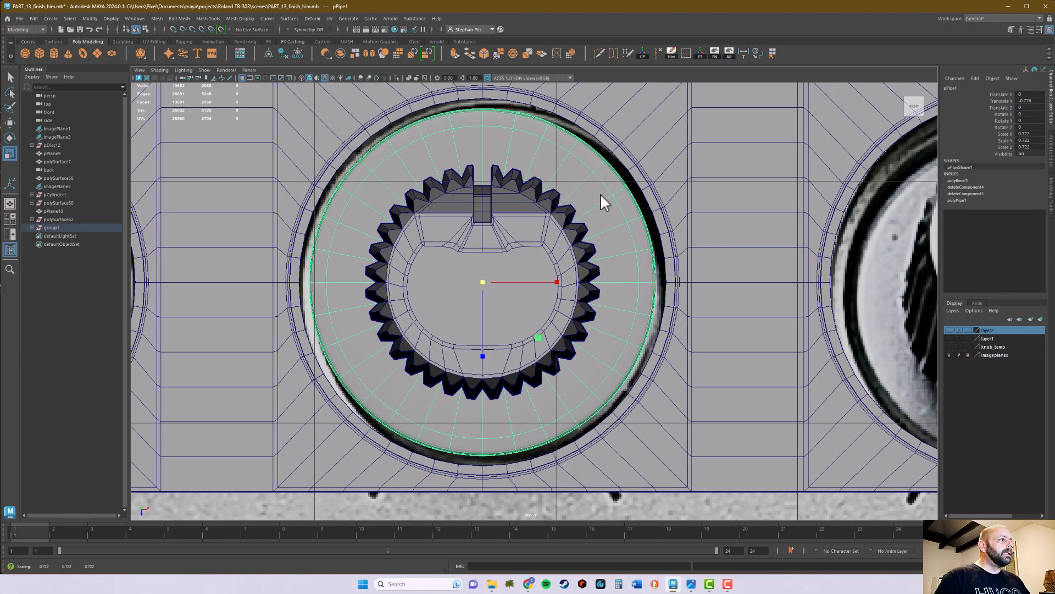
key(space)
key(space)
- Compare the knob and its resized base in the panel hole with the reference photo of the synth's knob row
alt+drag(783, 214, 675, 217)
key(q)
alt+drag(697, 261, 780, 330)
mouse_move(599, 335)
alt+mouse_down()
mouse_move(602, 308)
mouse_move(614, 324)
alt+mouse_up()
alt+middle_drag(614, 324, 544, 322)
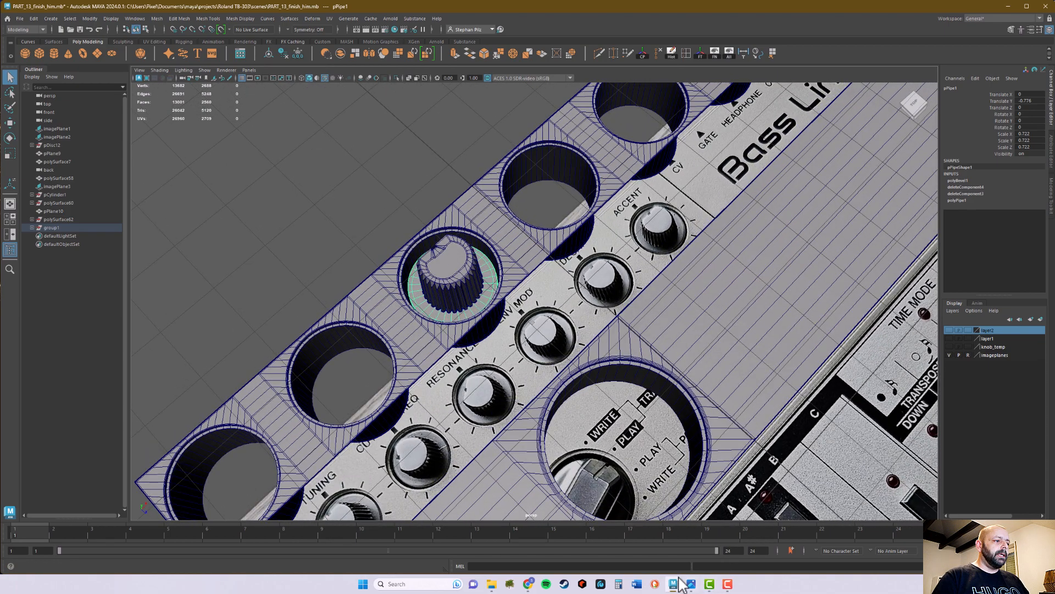
click(690, 584)
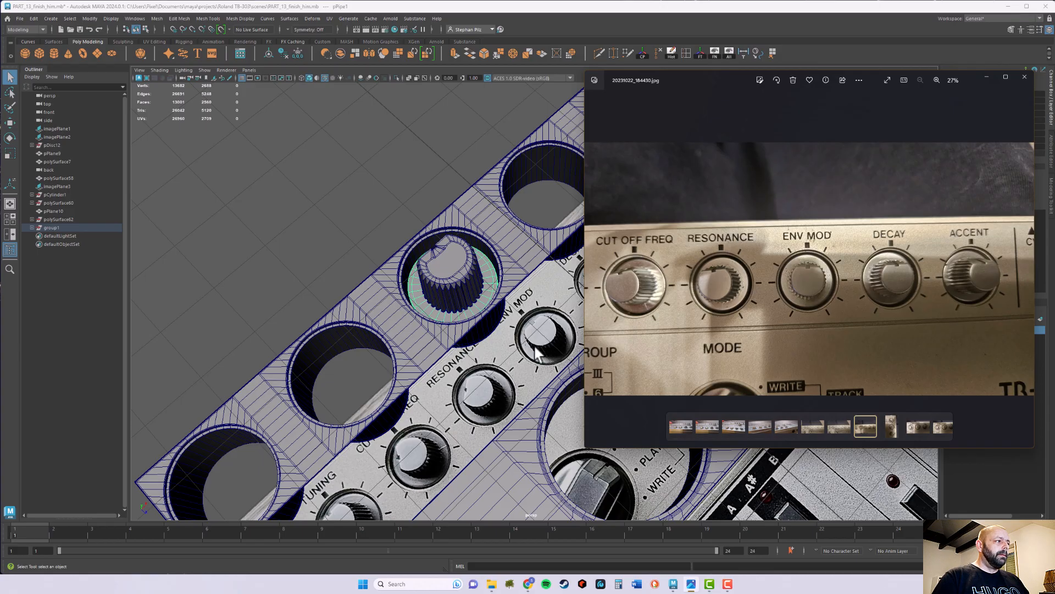
alt+drag(479, 335, 519, 309)
alt+middle_drag(519, 309, 584, 298)
alt+drag(584, 298, 704, 293)
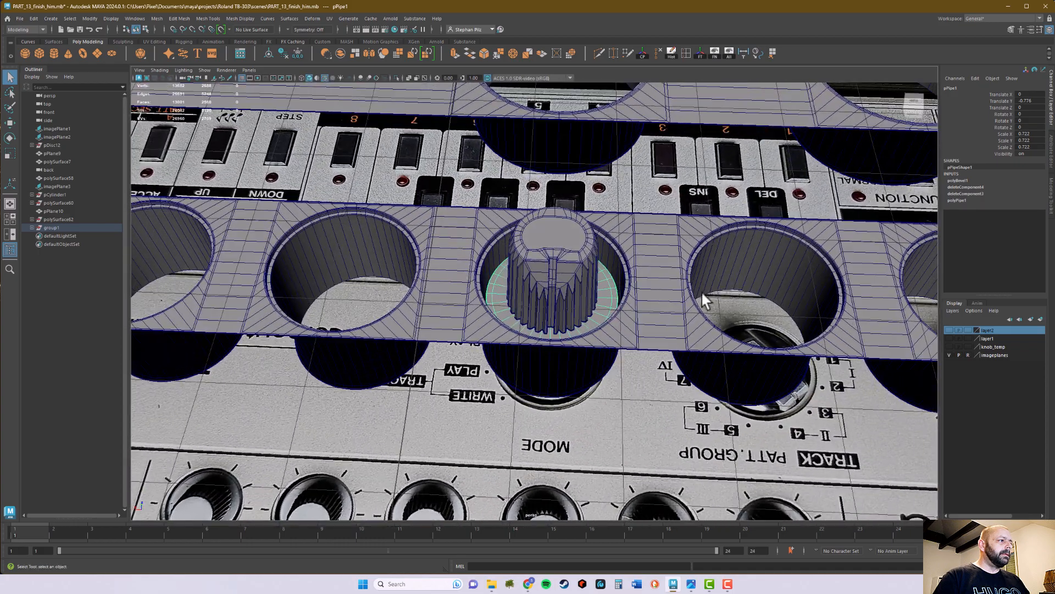
- Turn on smooth mesh preview for the ribbed knob and hide the wireframe overlay
click(555, 264)
key(3)
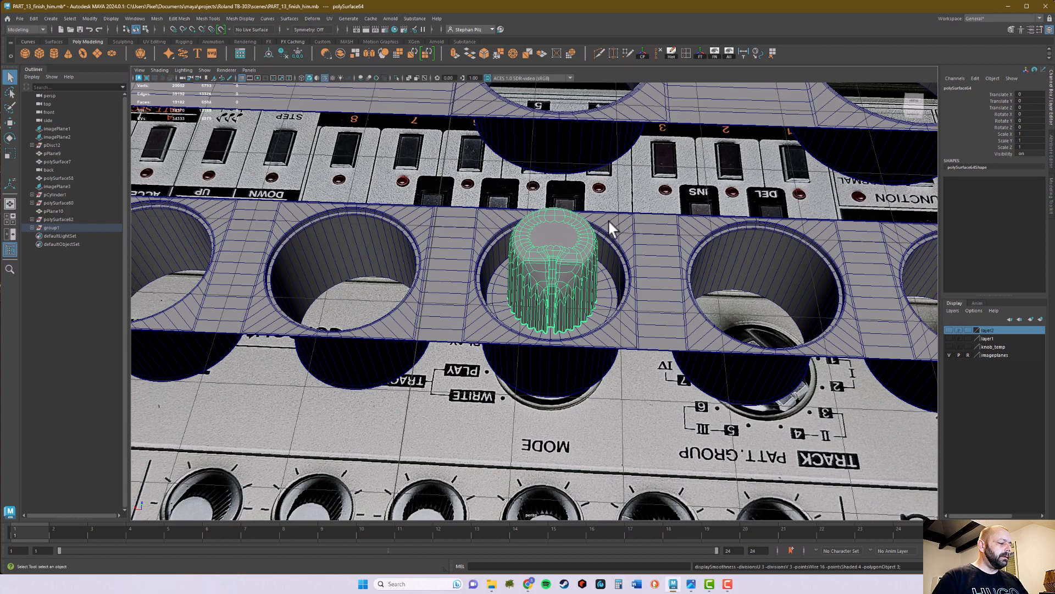
key(alt+5)
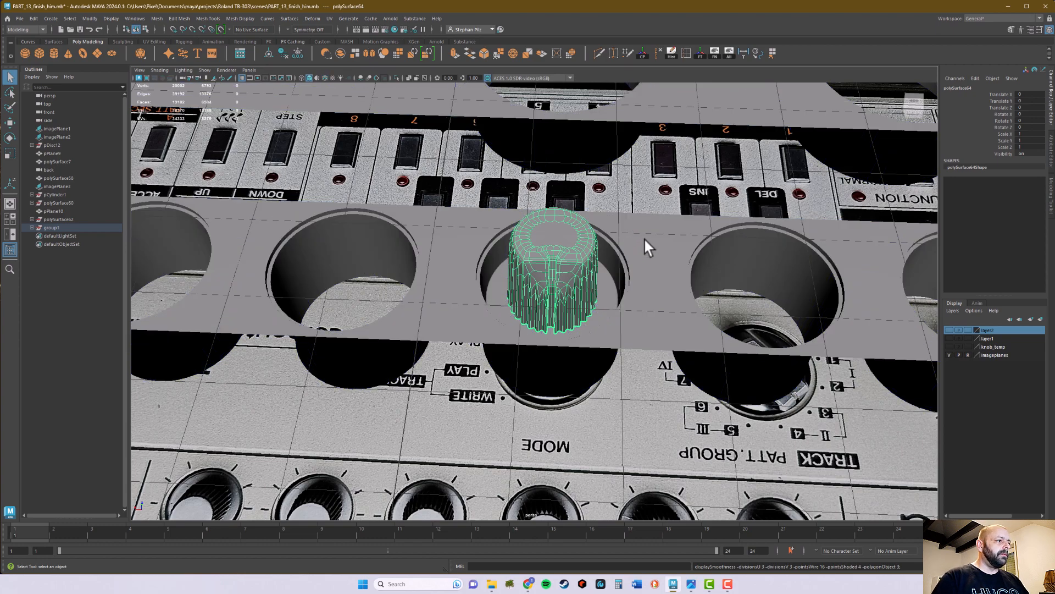
- Deselect the knob, inspect its smoothed shape in the hole from several sides, and restore the wireframe overlay
click(647, 192)
alt+drag(647, 192, 565, 236)
alt+right_drag(566, 235, 560, 317)
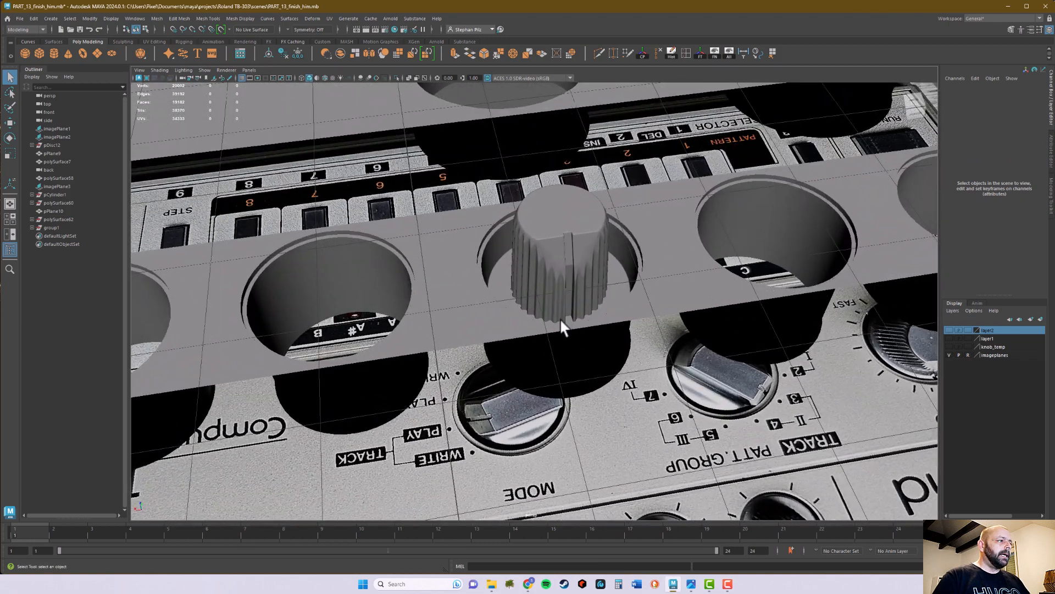
alt+drag(572, 324, 647, 281)
click(601, 321)
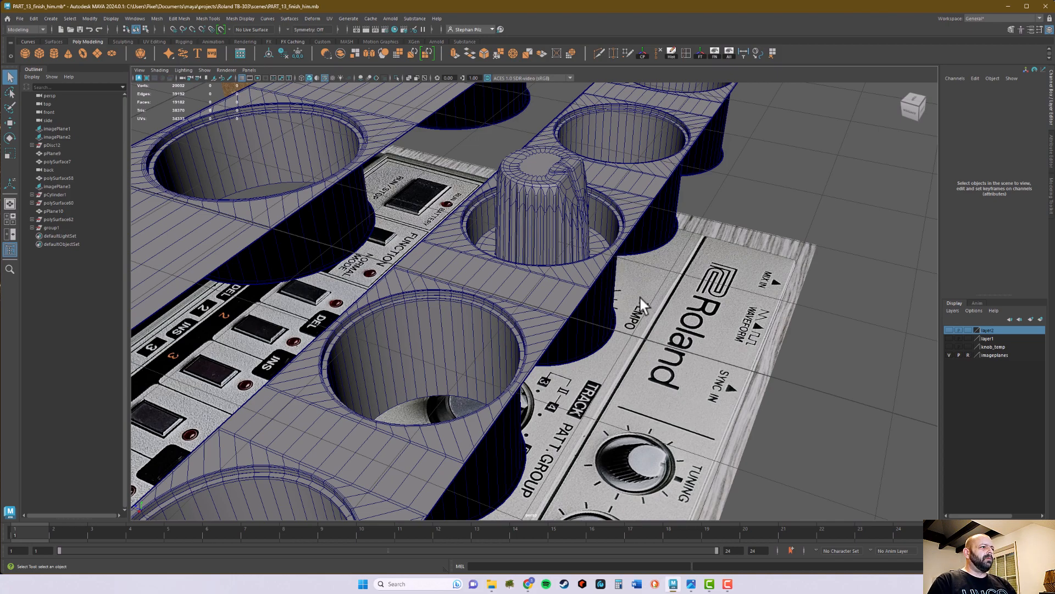
alt+drag(638, 295, 513, 306)
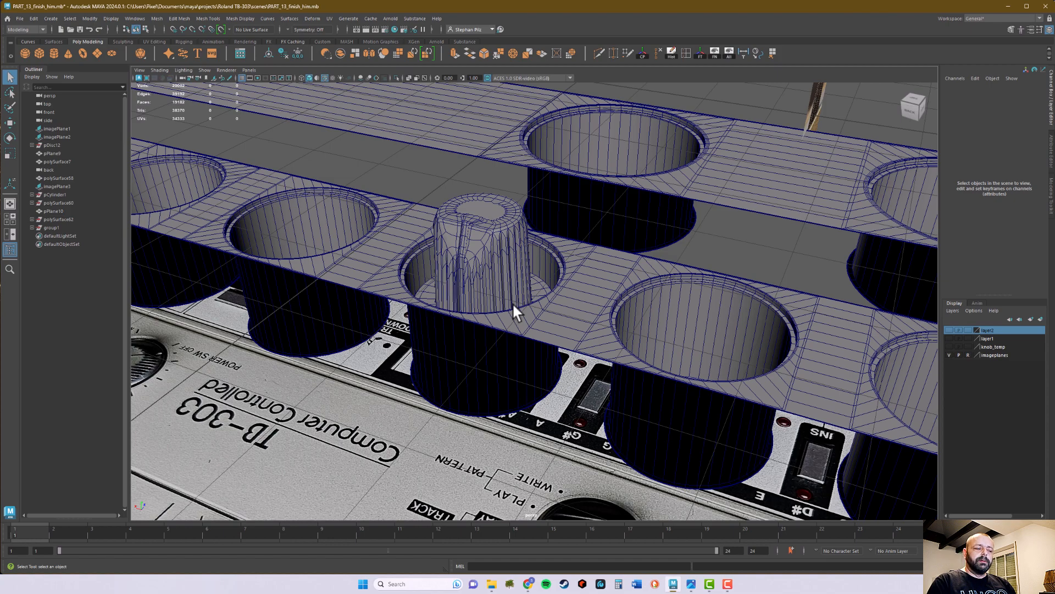